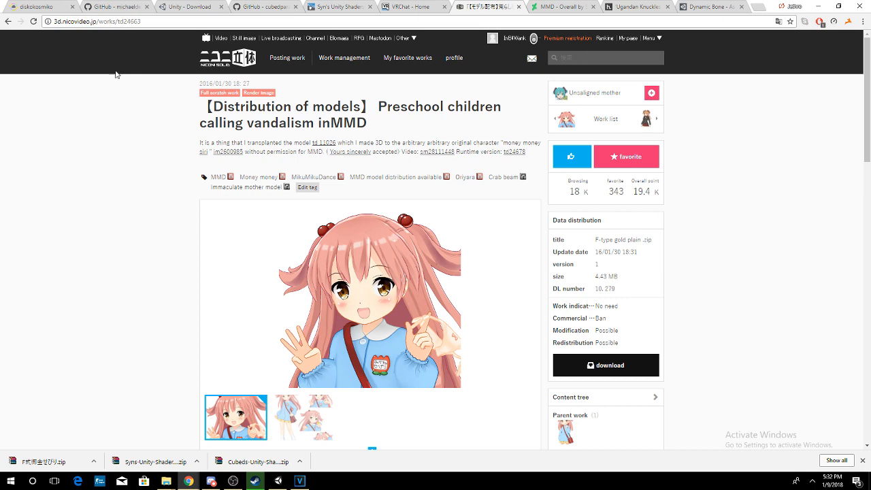
Review the open resource pages: Cats Blender plugin, Unity download, Cubed's and Syn's shaders, VRChat SDK, the niconico model, and MMD - Overall.
{"action": "left_click", "coordinate": [110, 5]}
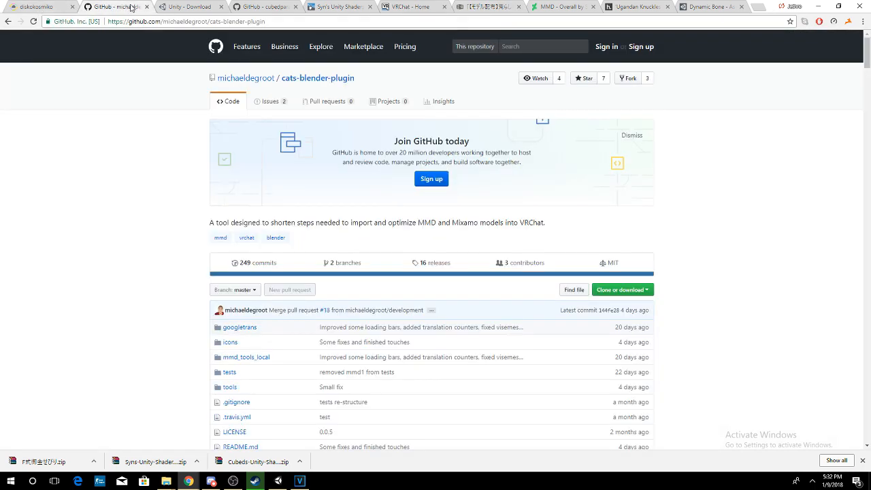
{"action": "left_click", "coordinate": [181, 5]}
{"action": "left_click", "coordinate": [240, 6]}
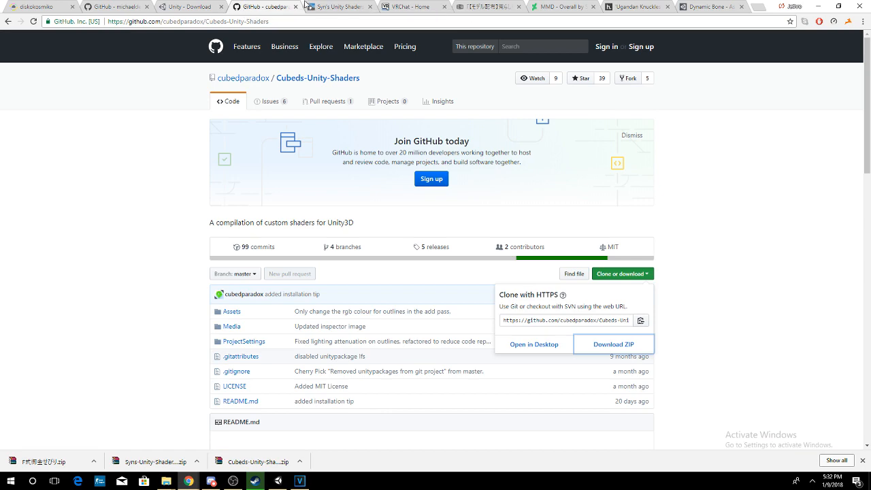
{"action": "left_click", "coordinate": [331, 6]}
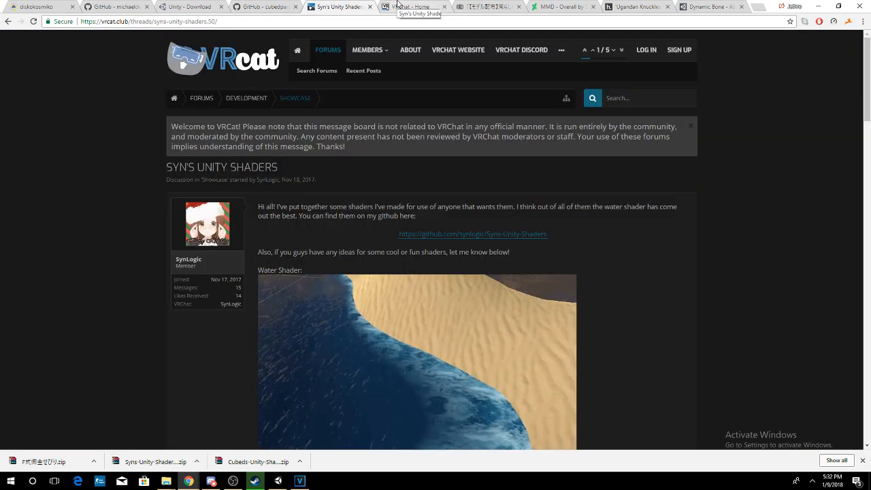
{"action": "left_click", "coordinate": [410, 6]}
{"action": "left_click", "coordinate": [485, 6]}
{"action": "left_click", "coordinate": [574, 6]}
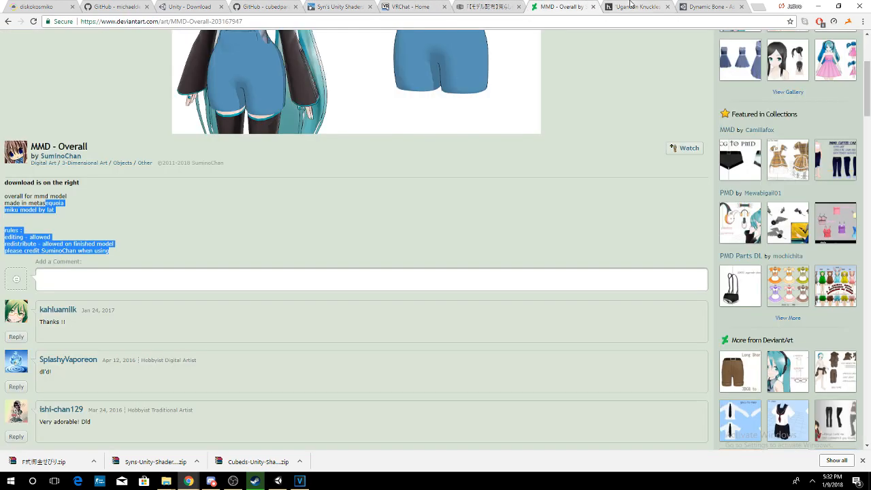
{"action": "left_click", "coordinate": [409, 4]}
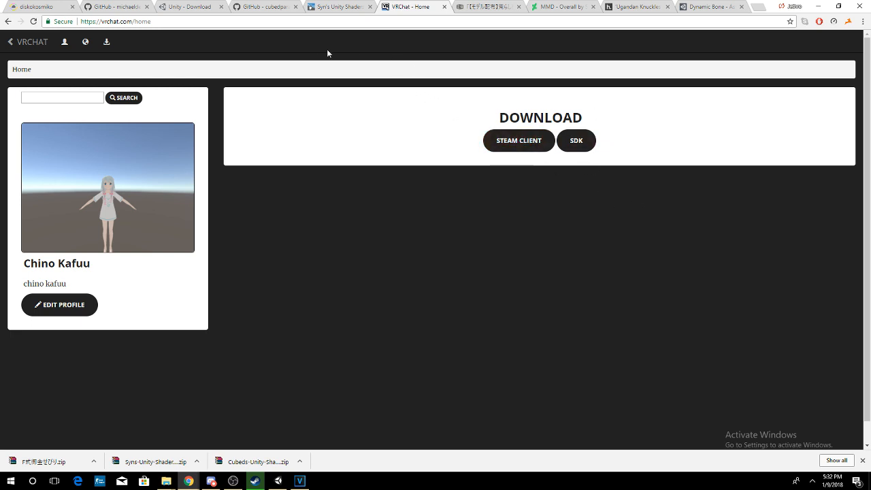
{"action": "left_click", "coordinate": [478, 6]}
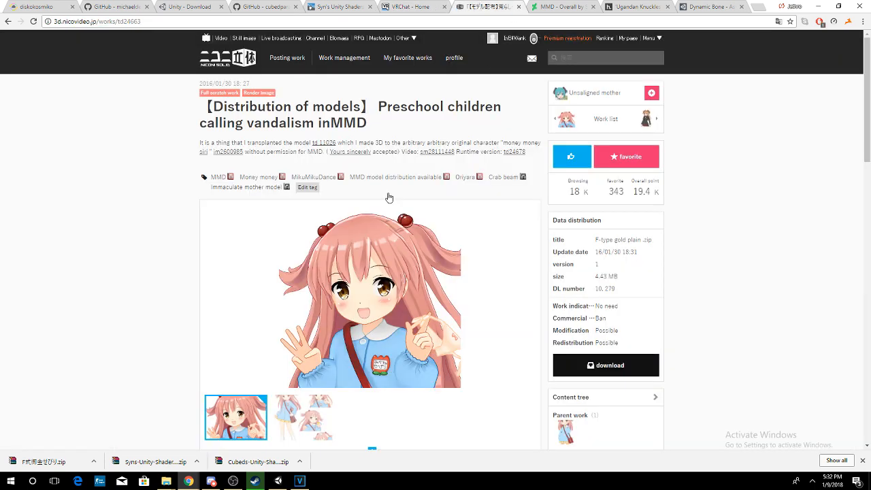
Switch to Steam and launch Blender from the software library.
{"action": "left_click", "coordinate": [257, 484]}
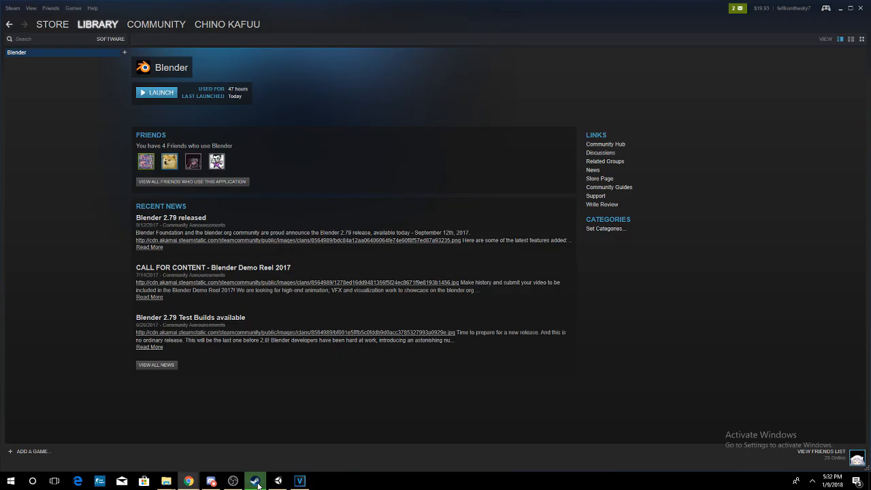
{"action": "left_click", "coordinate": [53, 26]}
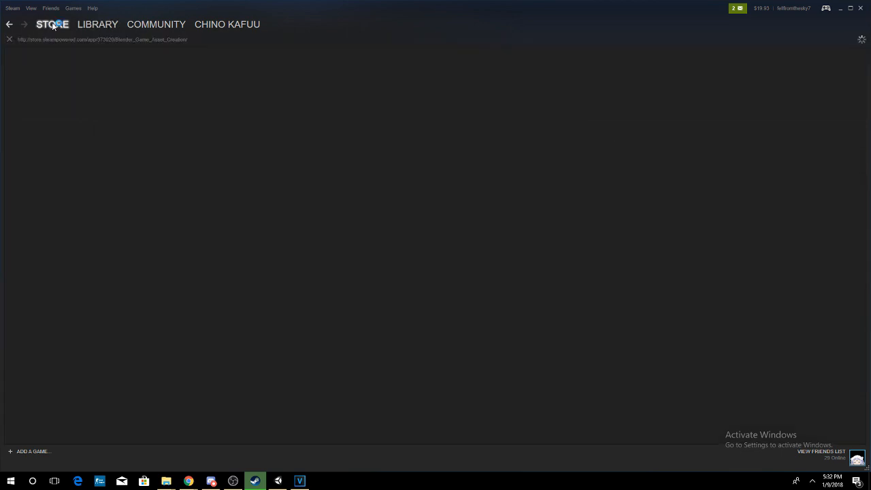
{"action": "mouse_move", "coordinate": [98, 28]}
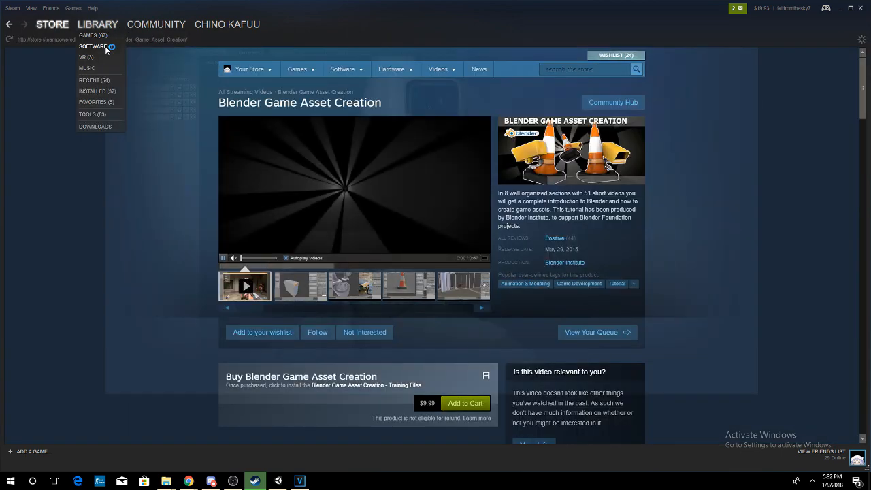
{"action": "left_click", "coordinate": [103, 46]}
{"action": "left_click", "coordinate": [143, 92]}
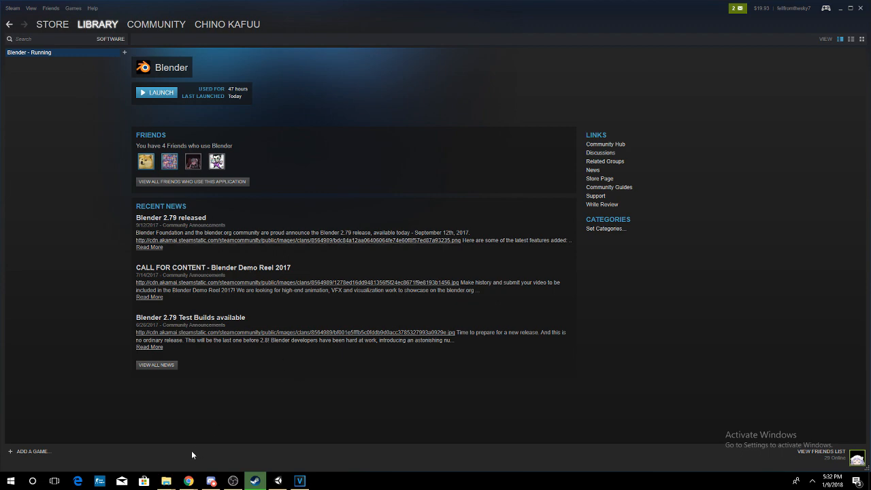
Arrange two File Explorer windows side by side and show Downloads in one of them, sorted by date modified with the newest first.
{"action": "mouse_move", "coordinate": [161, 481]}
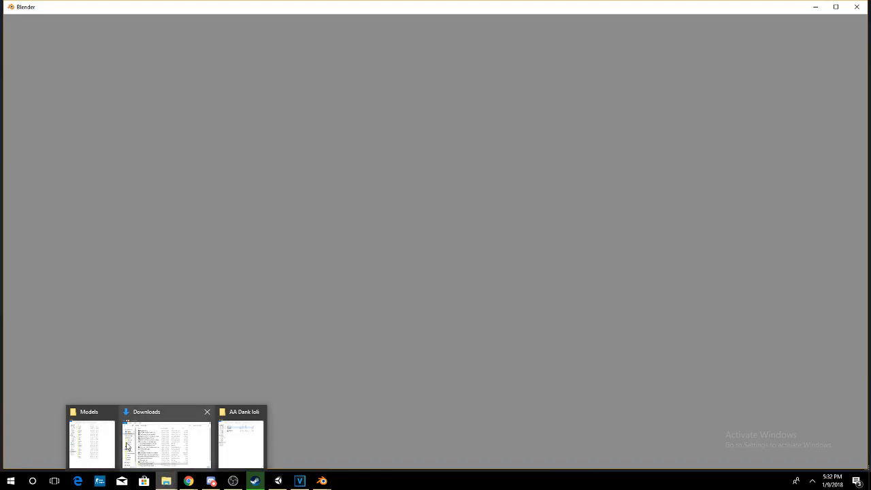
{"action": "left_click", "coordinate": [108, 435]}
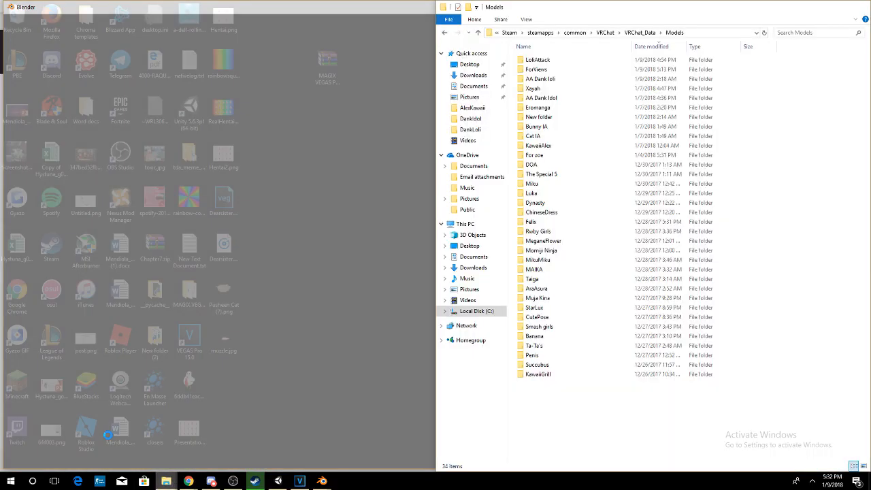
{"action": "mouse_move", "coordinate": [166, 481]}
{"action": "left_click", "coordinate": [245, 424]}
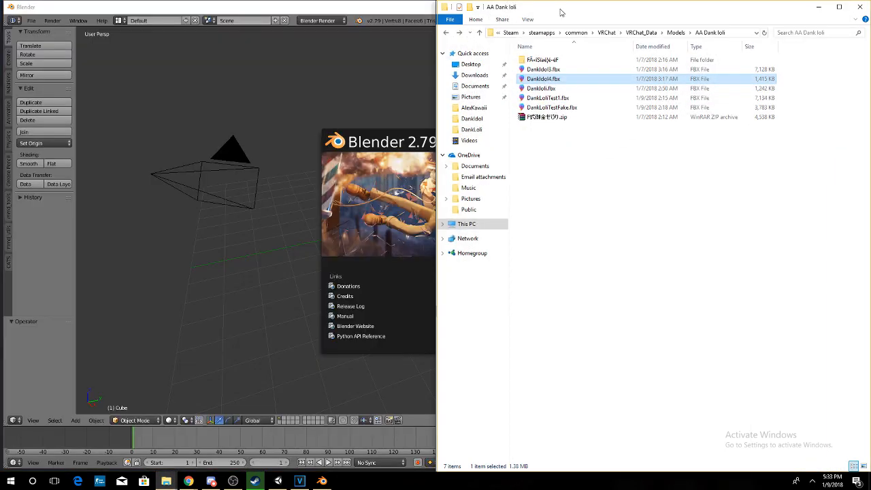
{"action": "left_click_drag", "start_coordinate": [560, 9], "coordinate": [870, 109]}
{"action": "left_click", "coordinate": [71, 105]}
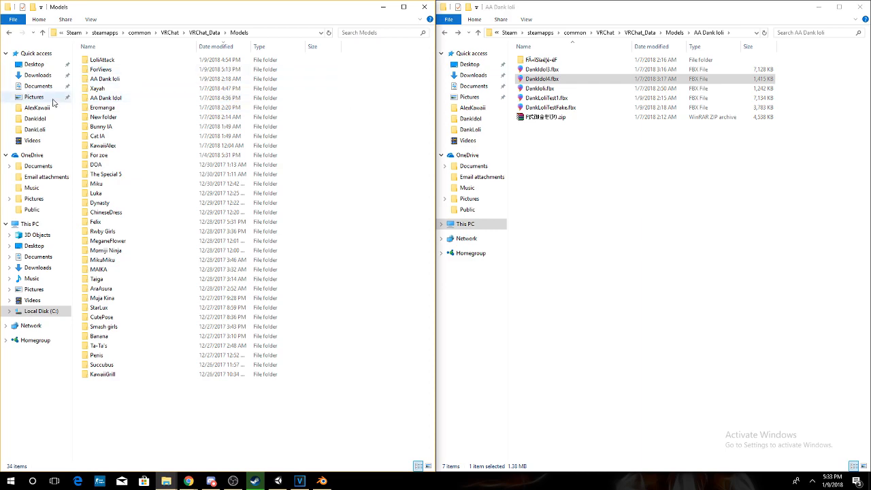
{"action": "left_click", "coordinate": [38, 267]}
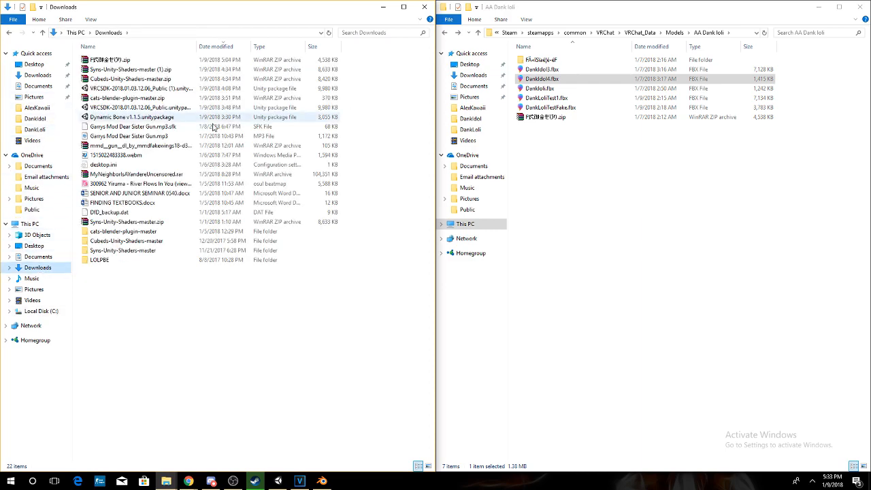
{"action": "left_click", "coordinate": [225, 47]}
{"action": "left_click", "coordinate": [223, 47]}
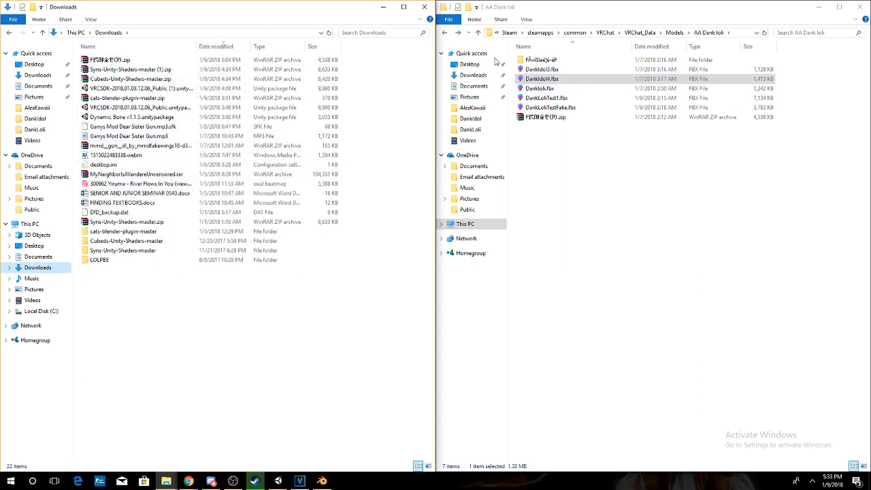
In the other File Explorer window, go to C:\Program Files (x86)\Steam\steamapps\common\Blender\2.79\scripts\addons.
{"action": "left_click", "coordinate": [469, 223]}
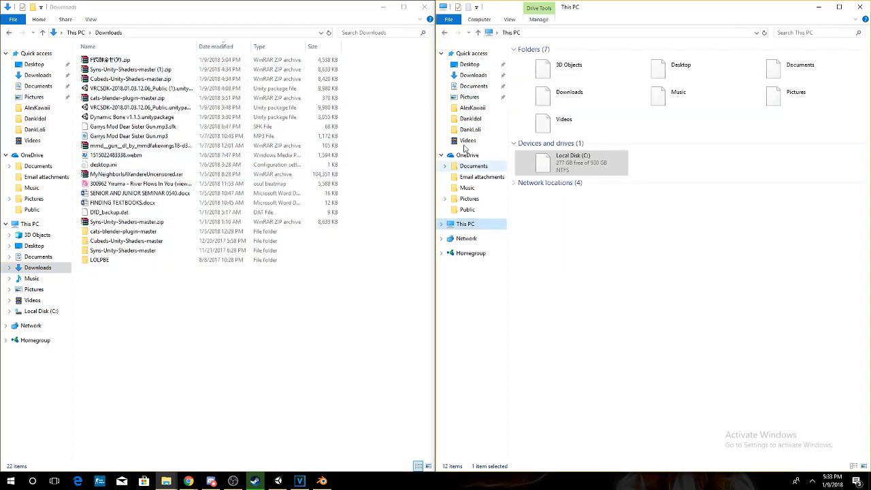
{"action": "double_click", "coordinate": [615, 166]}
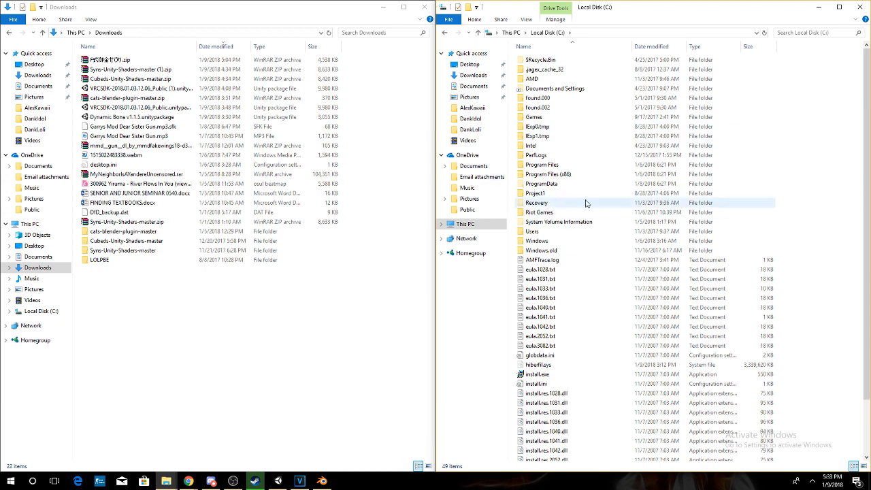
{"action": "double_click", "coordinate": [588, 174]}
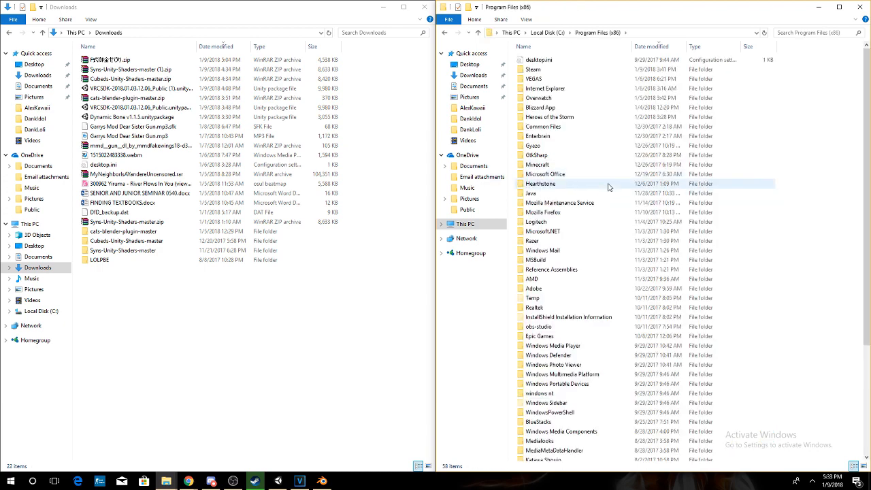
{"action": "double_click", "coordinate": [544, 69]}
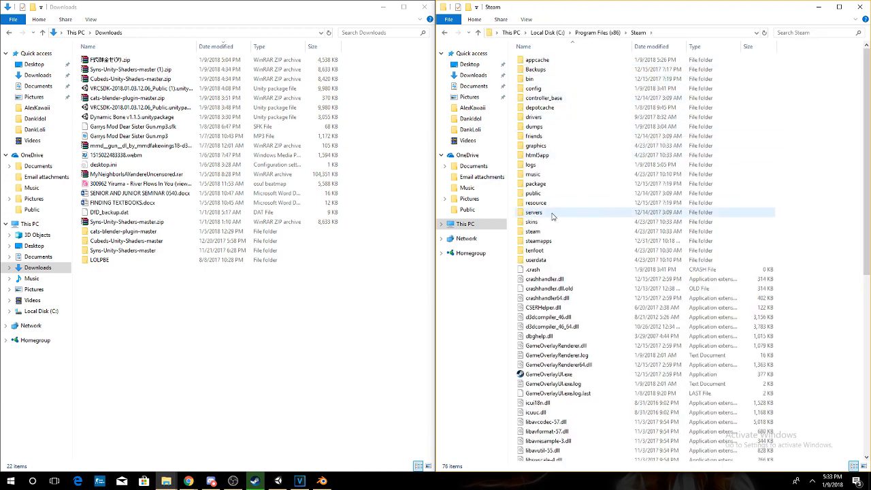
{"action": "double_click", "coordinate": [563, 241]}
{"action": "double_click", "coordinate": [542, 61]}
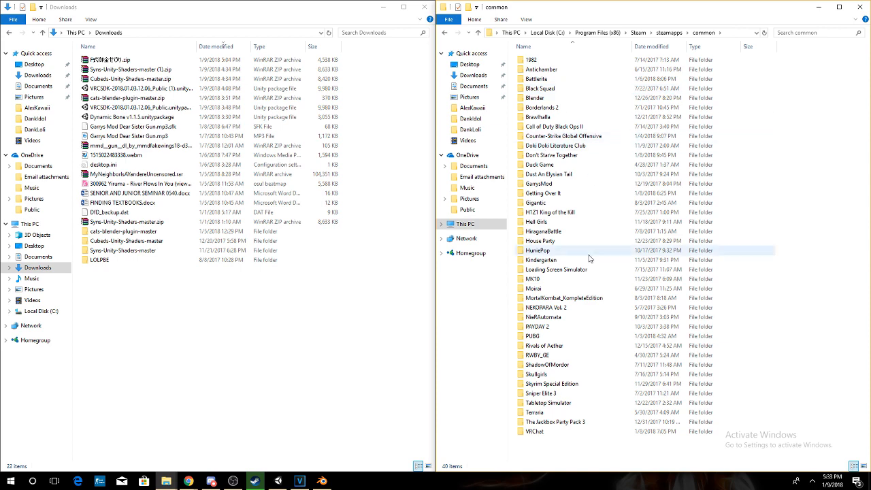
{"action": "double_click", "coordinate": [540, 98]}
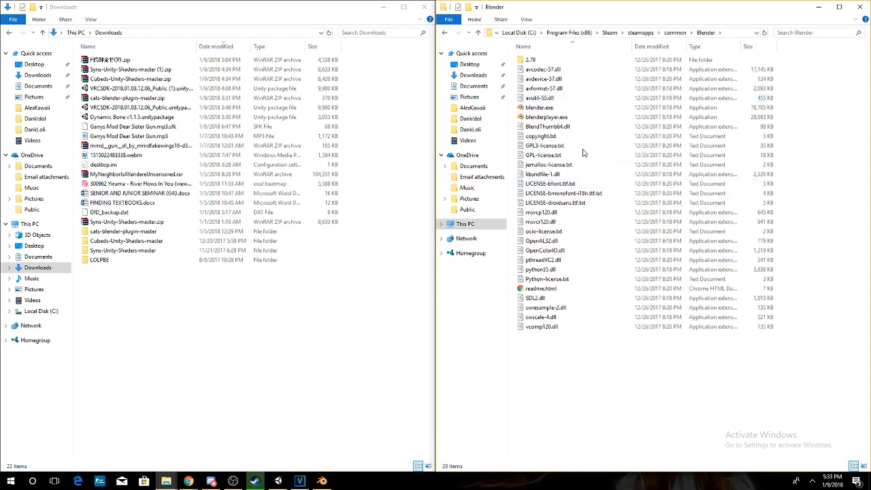
{"action": "double_click", "coordinate": [530, 60]}
{"action": "left_click", "coordinate": [569, 80]}
{"action": "double_click", "coordinate": [570, 80]}
{"action": "double_click", "coordinate": [534, 63]}
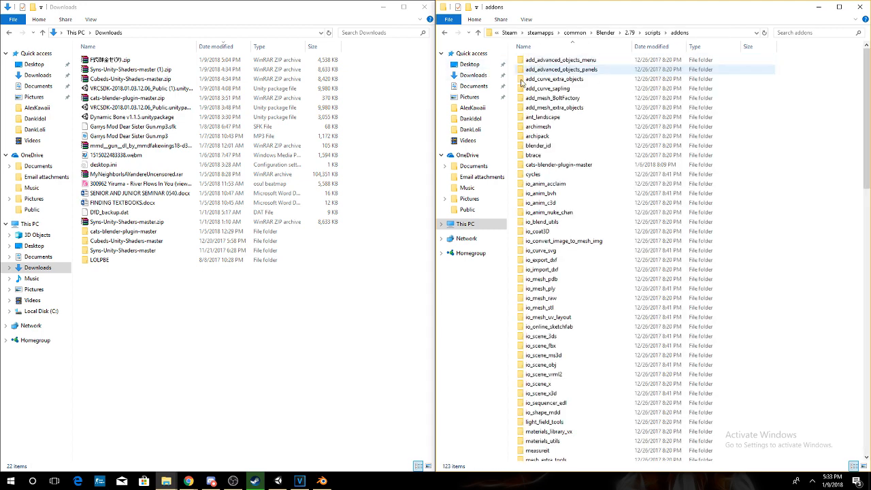
Locate the Cats plugin archive in Downloads and select its extracted cats-blender-plugin-master folder.
{"action": "left_click", "coordinate": [129, 60]}
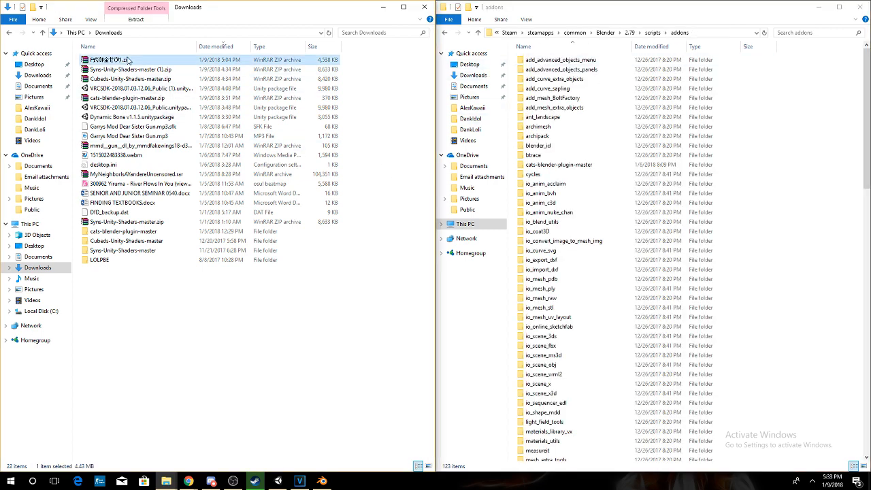
{"action": "left_click", "coordinate": [139, 99]}
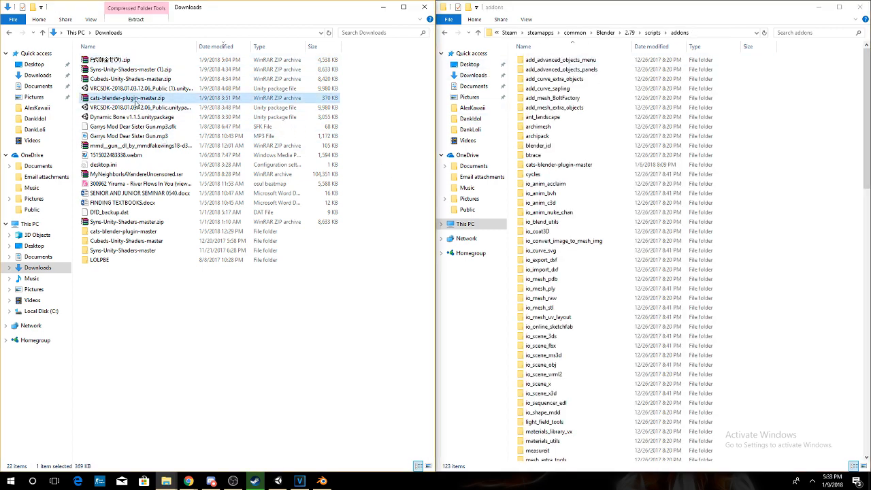
{"action": "left_click", "coordinate": [128, 233]}
{"action": "left_click_drag", "start_coordinate": [128, 234], "coordinate": [187, 234]}
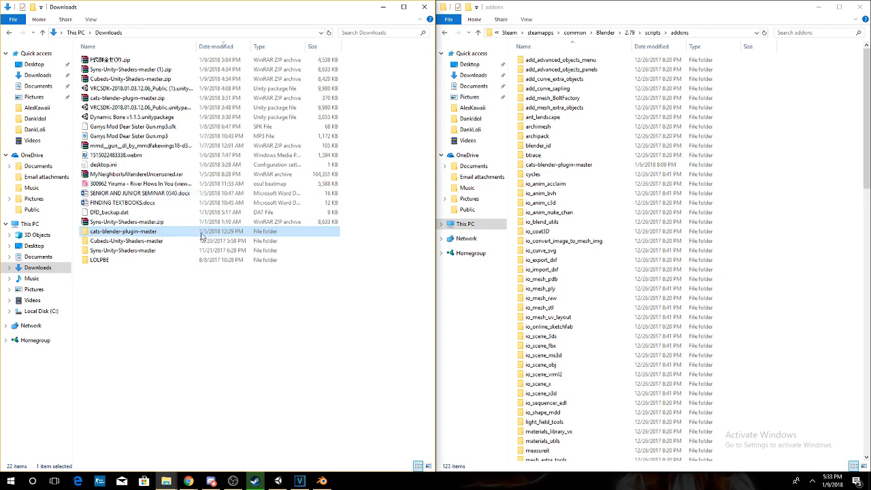
Go from the addons folder to VRChat\VRChat_Data under steamapps\common.
{"action": "left_click", "coordinate": [605, 33]}
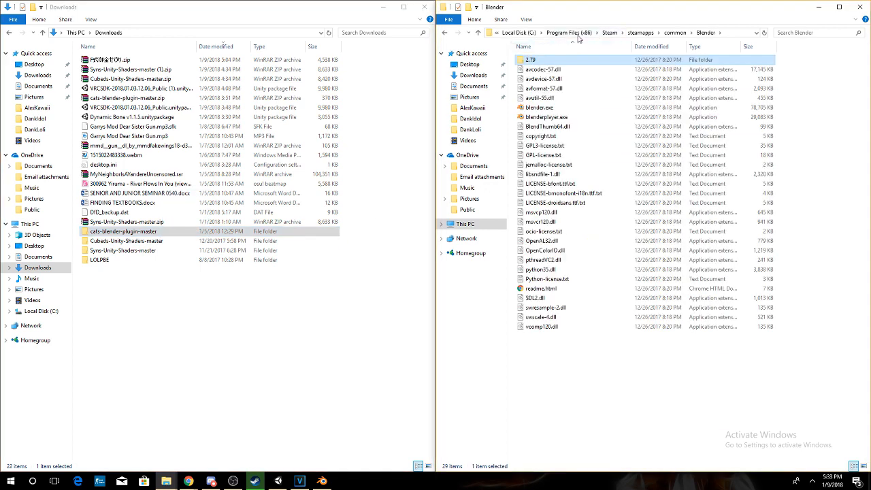
{"action": "left_click", "coordinate": [675, 33]}
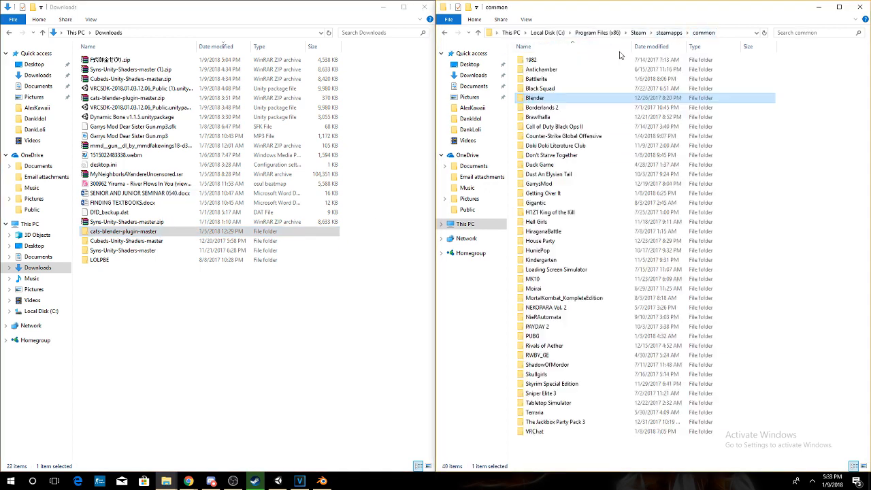
{"action": "double_click", "coordinate": [576, 434]}
{"action": "double_click", "coordinate": [535, 69]}
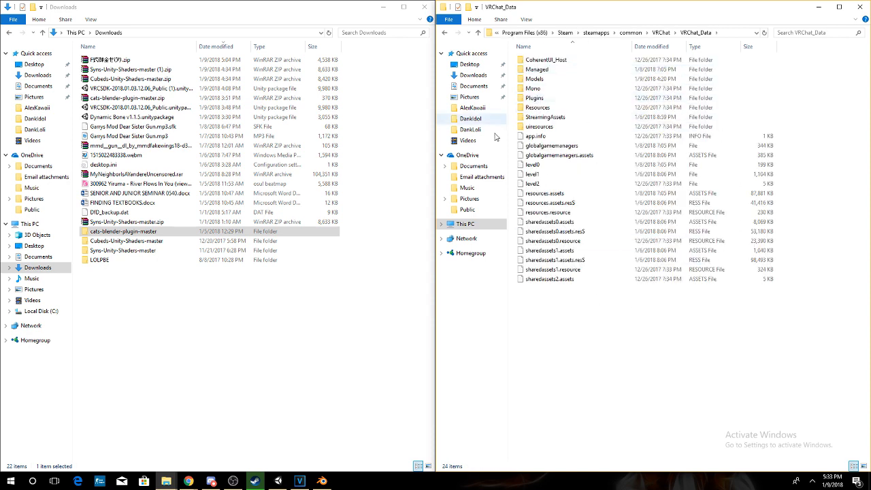
{"action": "right_click", "coordinate": [578, 330]}
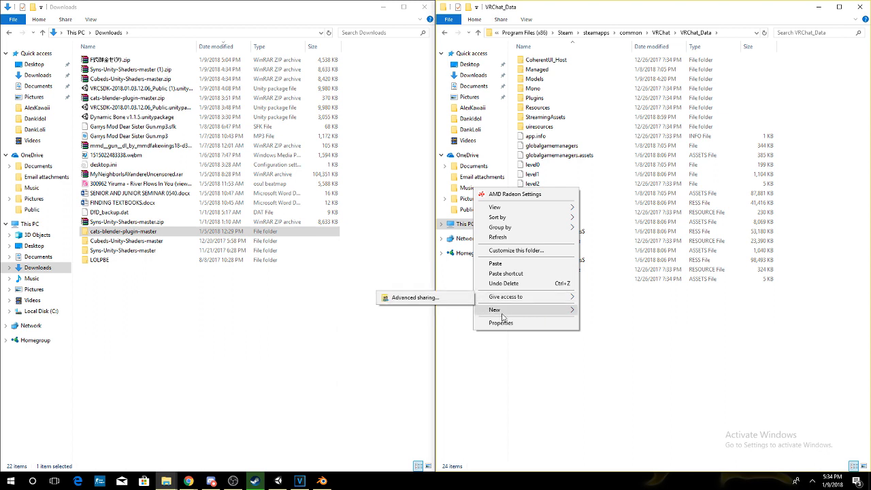
{"action": "mouse_move", "coordinate": [493, 311]}
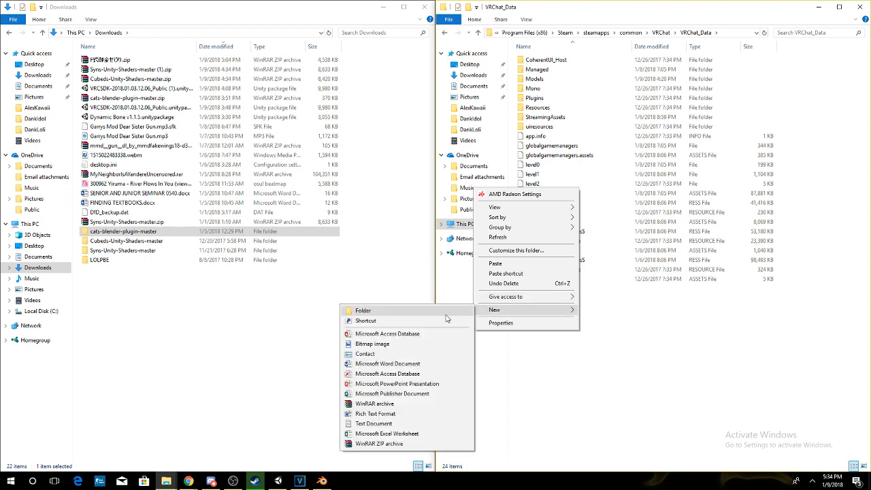
{"action": "left_click", "coordinate": [574, 354]}
Open the Models folder inside VRChat_Data.
{"action": "double_click", "coordinate": [530, 79]}
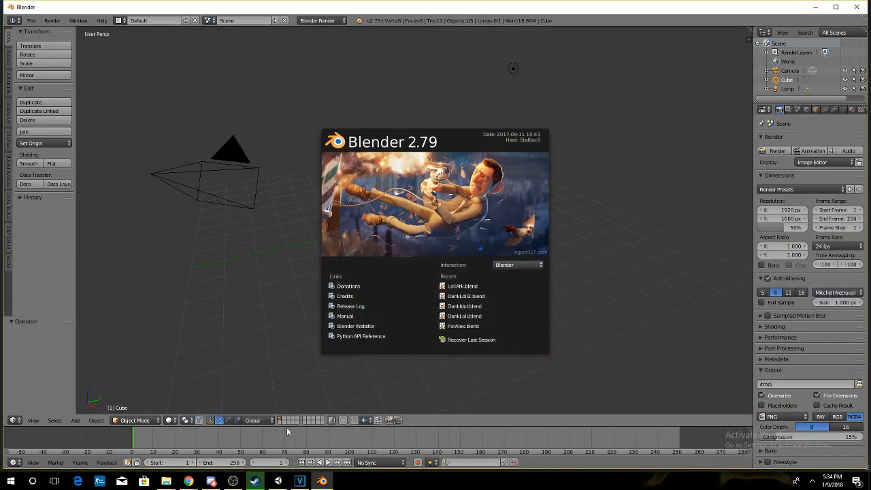
Switch to Chrome and show the MMD - Overall clothing model page on DeviantArt.
{"action": "left_click", "coordinate": [188, 480]}
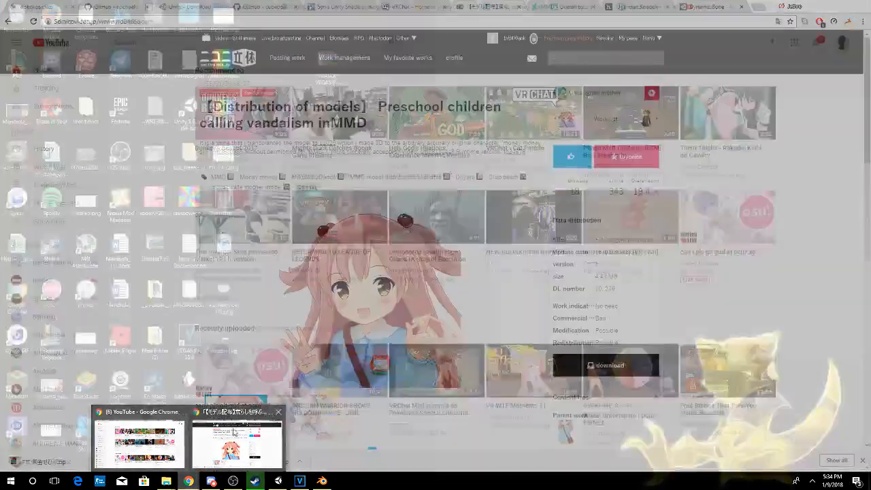
{"action": "left_click", "coordinate": [236, 443]}
{"action": "key", "text": "ctrl+Tab"}
{"action": "scroll", "coordinate": [164, 123], "scroll_direction": "up", "scroll_amount": 3}
{"action": "key", "text": "ctrl+shift+Tab"}
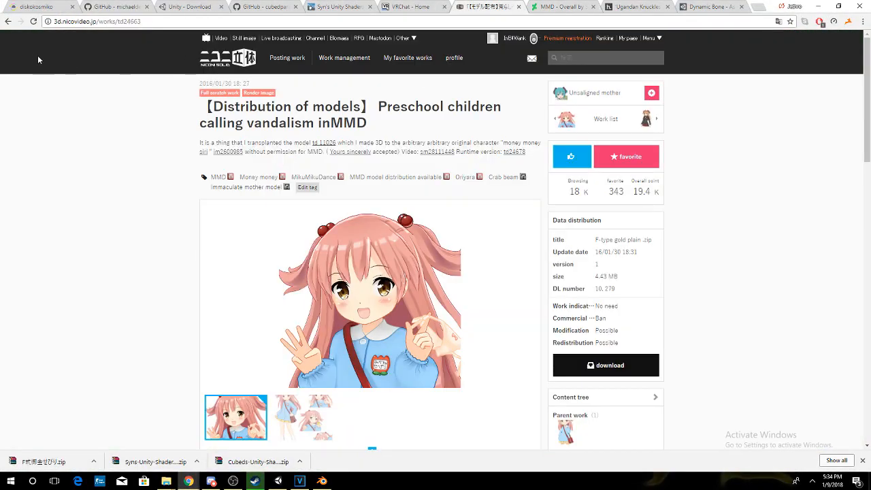
{"action": "left_click", "coordinate": [545, 6]}
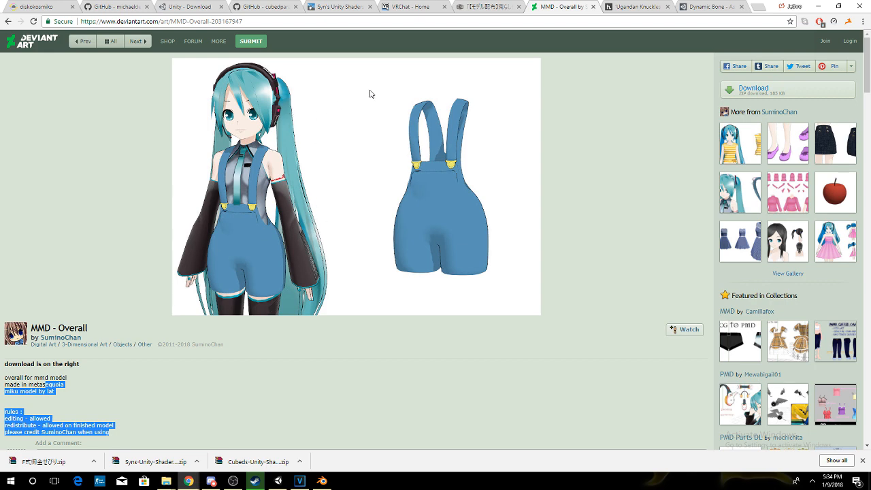
Show the model distribution page on 3d.nicovideo.jp and look over its description and data distribution details.
{"action": "left_click", "coordinate": [479, 4]}
{"action": "left_click", "coordinate": [563, 5]}
{"action": "left_click", "coordinate": [487, 6]}
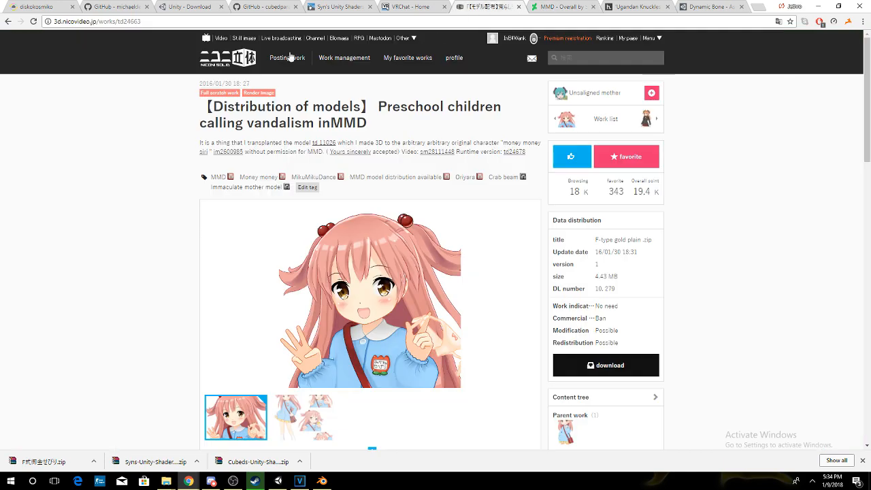
{"action": "scroll", "coordinate": [406, 129], "scroll_direction": "down", "scroll_amount": 2}
{"action": "scroll", "coordinate": [361, 143], "scroll_direction": "up", "scroll_amount": 2}
{"action": "scroll", "coordinate": [369, 151], "scroll_direction": "down", "scroll_amount": 3}
{"action": "scroll", "coordinate": [370, 149], "scroll_direction": "up", "scroll_amount": 3}
Enter mmd in the model site's search field, dismiss the suggestions, and look over the model page and its relevant works.
{"action": "type", "text": "mmd"}
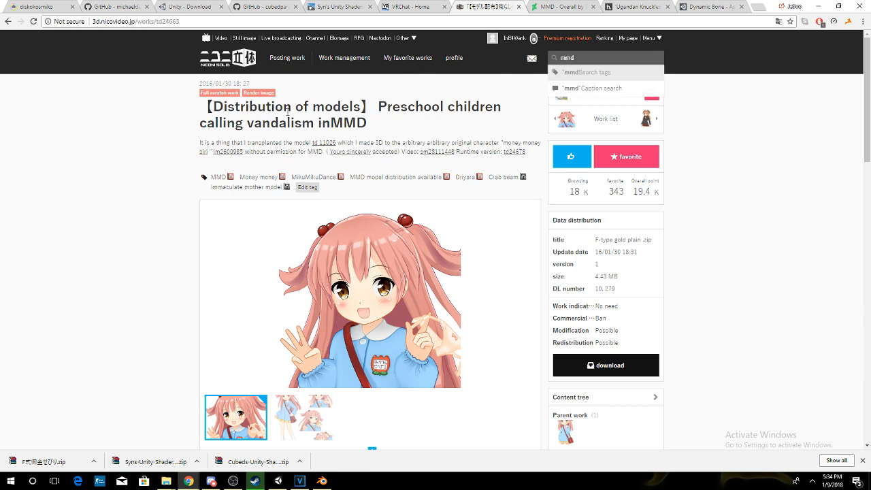
{"action": "left_click", "coordinate": [155, 162]}
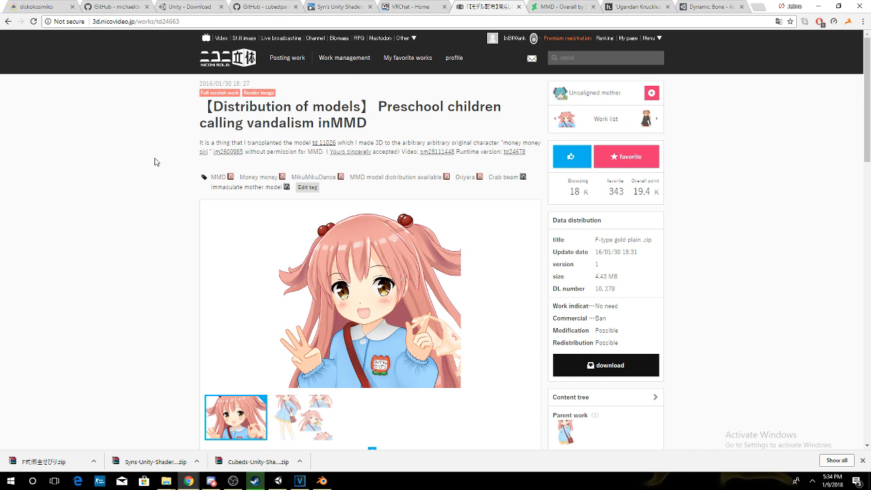
{"action": "scroll", "coordinate": [375, 190], "scroll_direction": "down", "scroll_amount": 2}
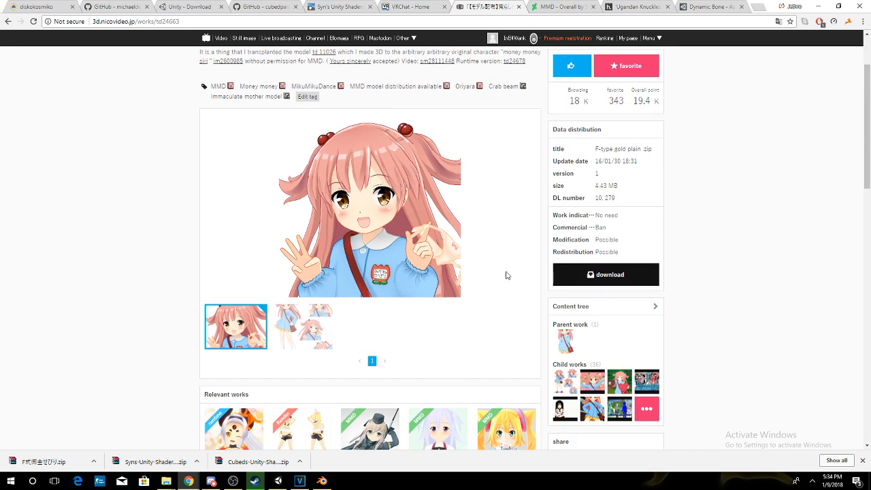
{"action": "scroll", "coordinate": [492, 270], "scroll_direction": "up", "scroll_amount": 2}
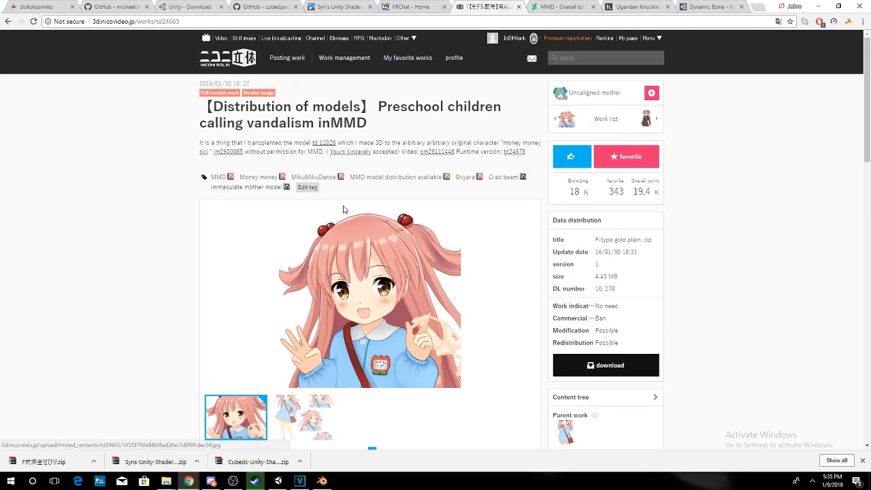
{"action": "scroll", "coordinate": [249, 188], "scroll_direction": "down", "scroll_amount": 2}
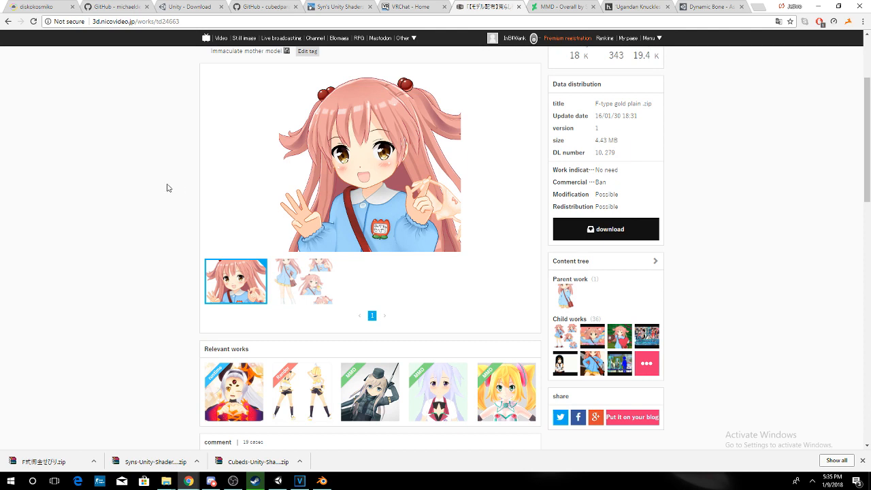
{"action": "scroll", "coordinate": [168, 188], "scroll_direction": "up", "scroll_amount": 1}
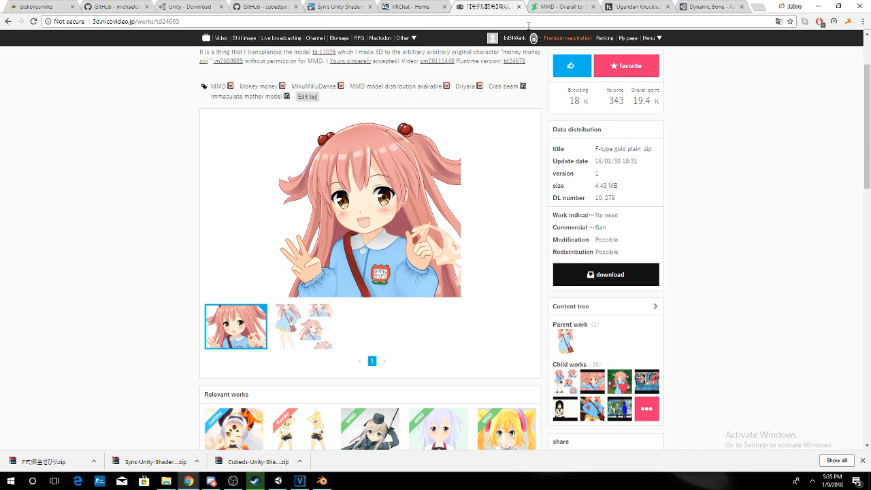
Revisit the MMD - Overall page, return to the nicovideo model page, and examine the model's description and preview images.
{"action": "left_click", "coordinate": [564, 5]}
{"action": "left_click", "coordinate": [477, 10]}
{"action": "left_click", "coordinate": [492, 6]}
{"action": "scroll", "coordinate": [408, 146], "scroll_direction": "up", "scroll_amount": 2}
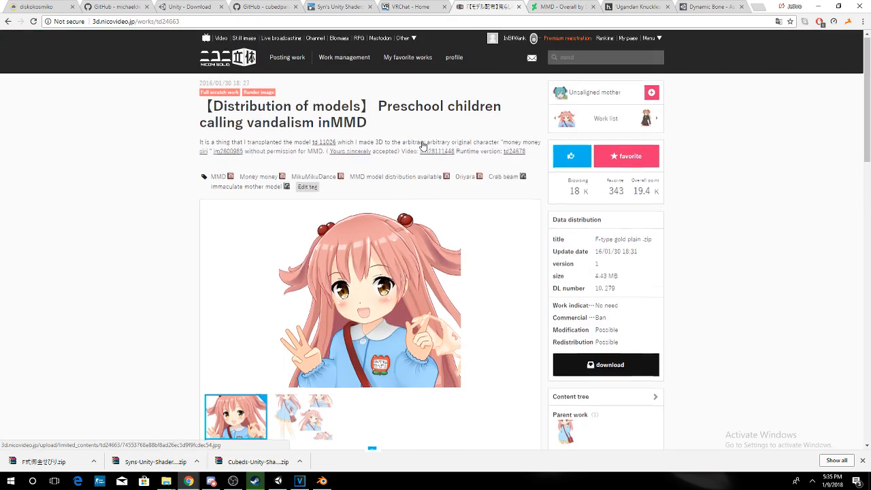
{"action": "left_click_drag", "start_coordinate": [402, 151], "coordinate": [416, 151]}
{"action": "left_click", "coordinate": [468, 151]}
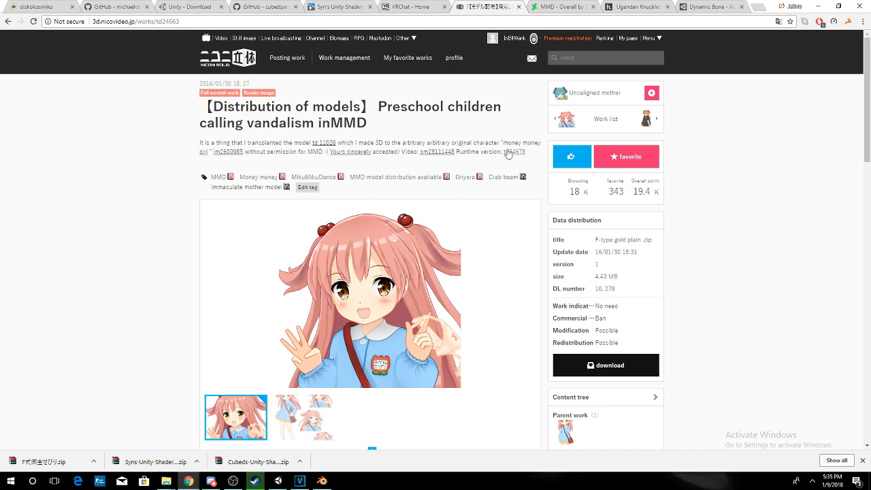
{"action": "scroll", "coordinate": [413, 134], "scroll_direction": "down", "scroll_amount": 3}
{"action": "scroll", "coordinate": [413, 134], "scroll_direction": "up", "scroll_amount": 3}
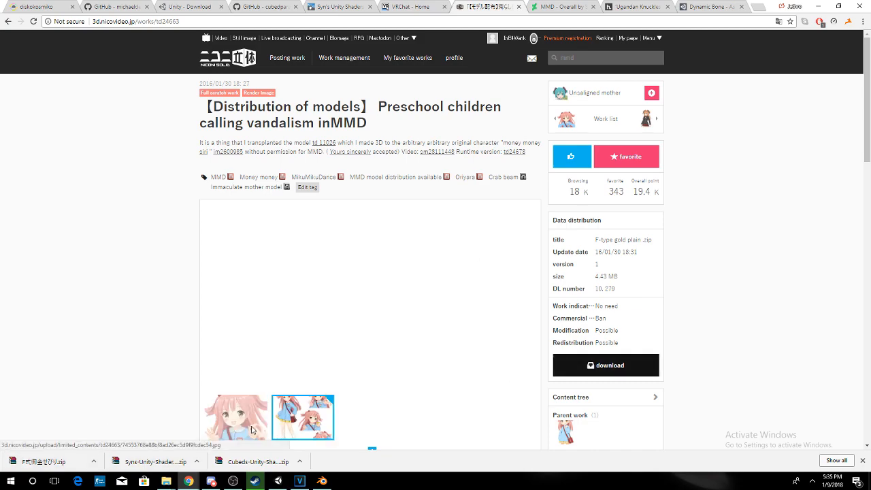
Switch to File Explorer, show the Downloads and Models windows, and look into the ForViews folder.
{"action": "mouse_move", "coordinate": [166, 481]}
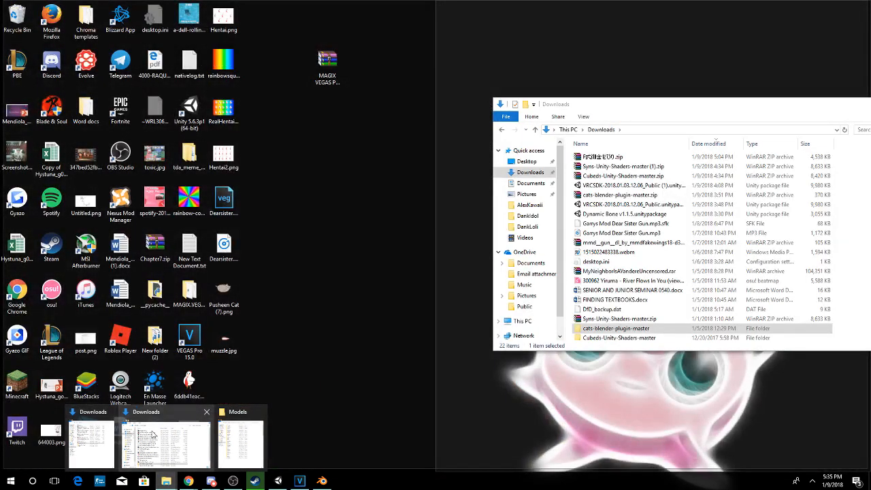
{"action": "left_click", "coordinate": [153, 436]}
{"action": "mouse_move", "coordinate": [166, 481]}
{"action": "left_click", "coordinate": [245, 438]}
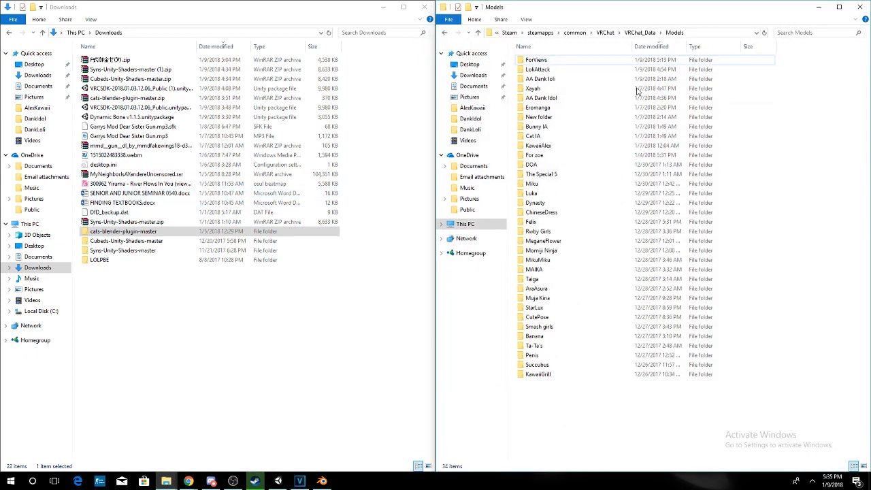
{"action": "double_click", "coordinate": [560, 60]}
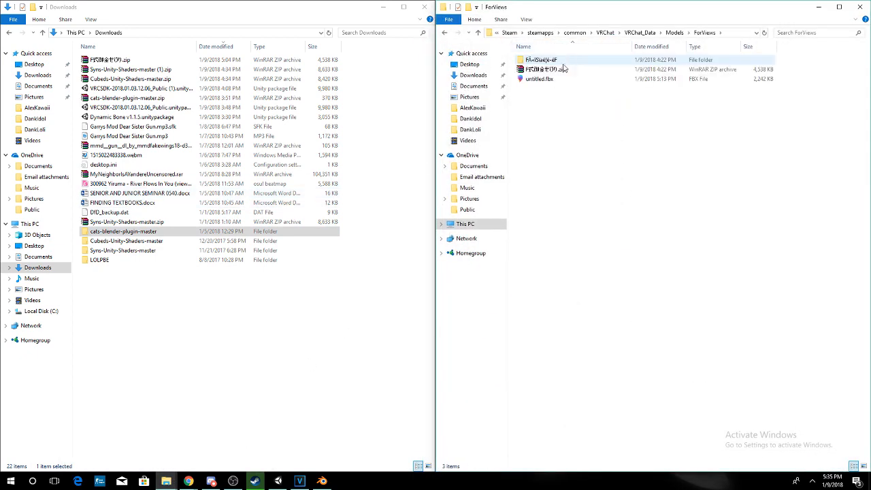
{"action": "left_click", "coordinate": [444, 33]}
{"action": "right_click", "coordinate": [550, 250]}
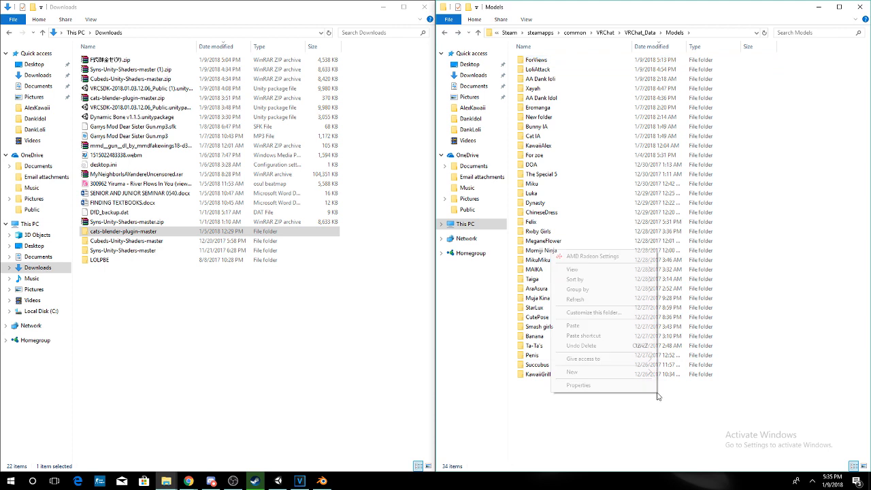
{"action": "mouse_move", "coordinate": [616, 371]}
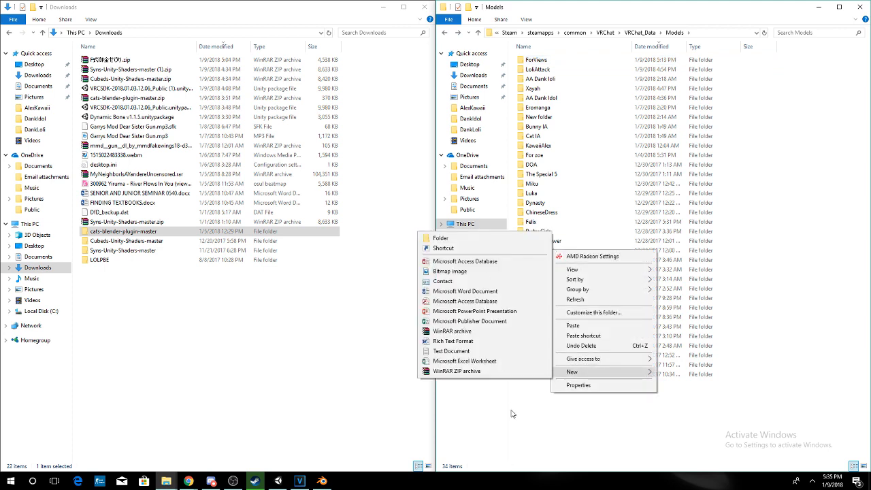
{"action": "left_click", "coordinate": [516, 398]}
Examine the ForViews folder and the model and texture files in its extracted subfolder, and return to the Models folder.
{"action": "left_click", "coordinate": [536, 60]}
{"action": "double_click", "coordinate": [536, 59]}
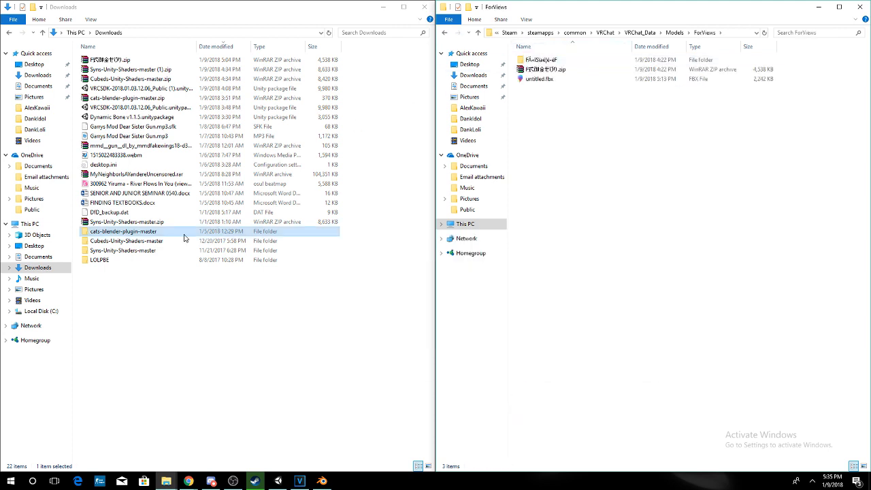
{"action": "double_click", "coordinate": [541, 60]}
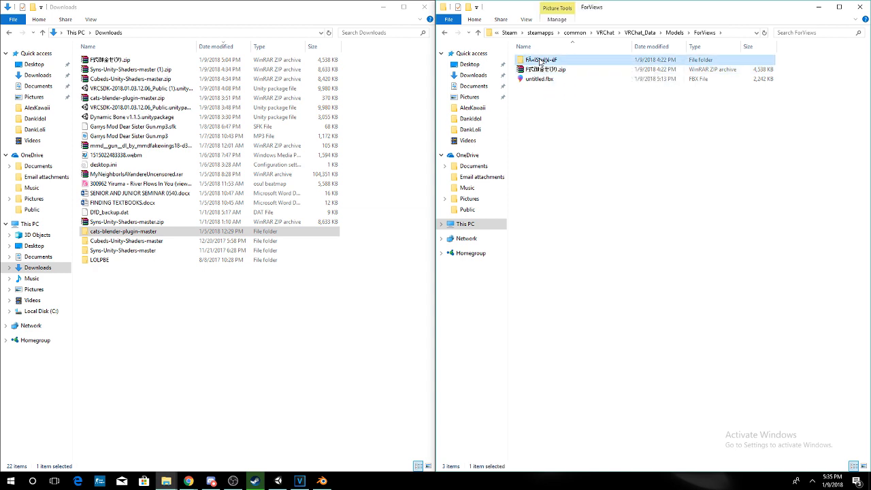
{"action": "left_click", "coordinate": [444, 32]}
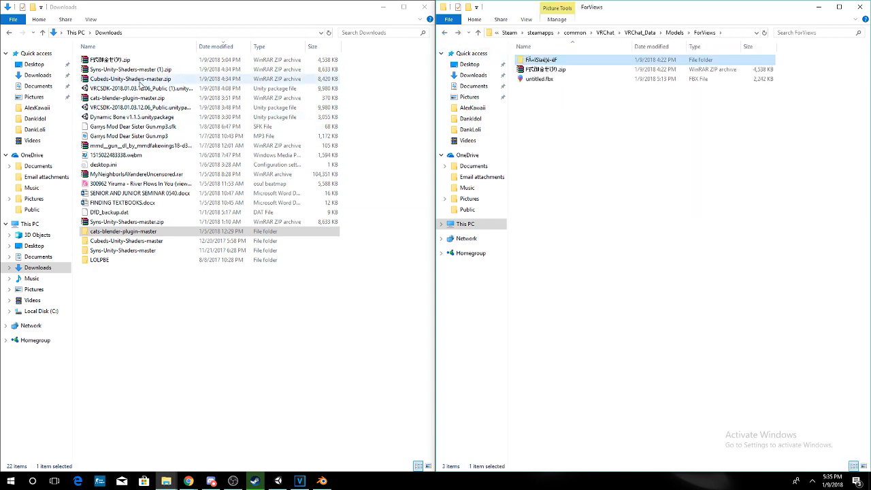
{"action": "left_click_drag", "start_coordinate": [552, 70], "coordinate": [561, 71]}
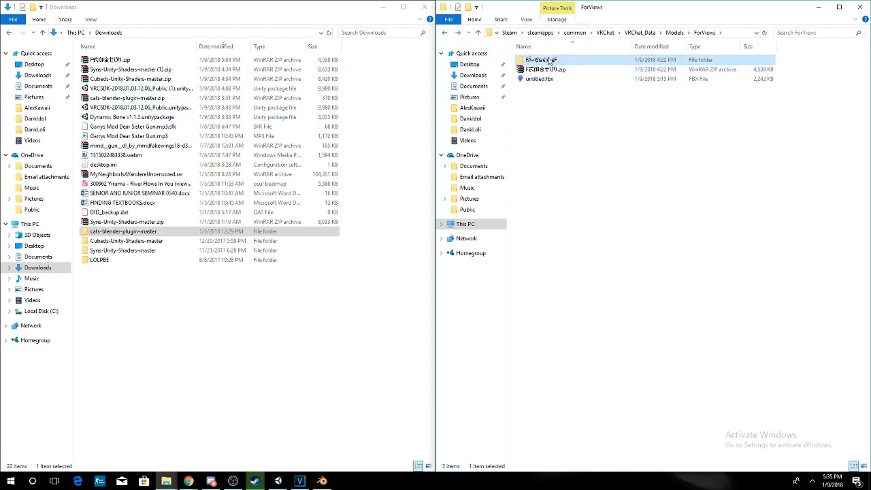
{"action": "double_click", "coordinate": [549, 60]}
{"action": "left_click", "coordinate": [445, 33]}
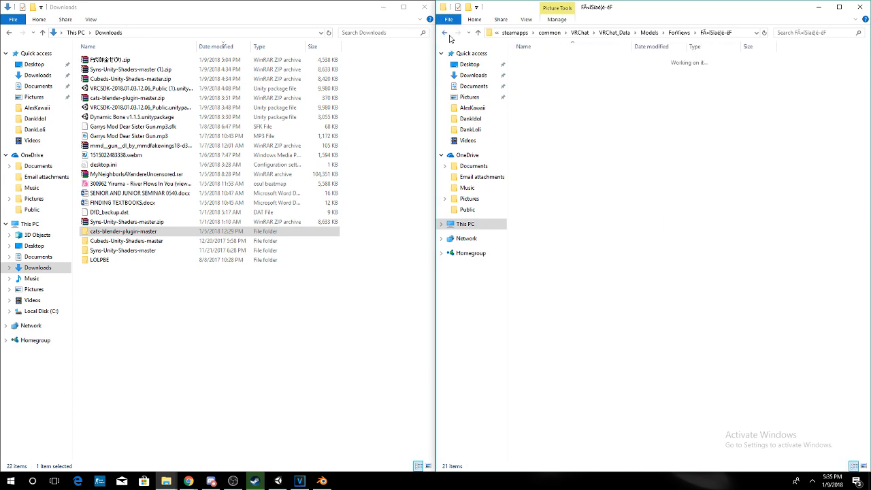
{"action": "double_click", "coordinate": [548, 60]}
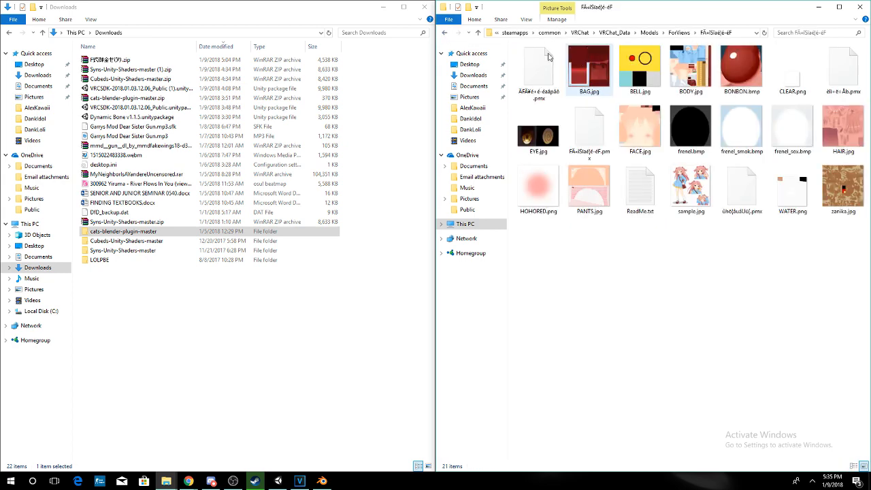
{"action": "left_click", "coordinate": [445, 33]}
{"action": "left_click", "coordinate": [445, 33]}
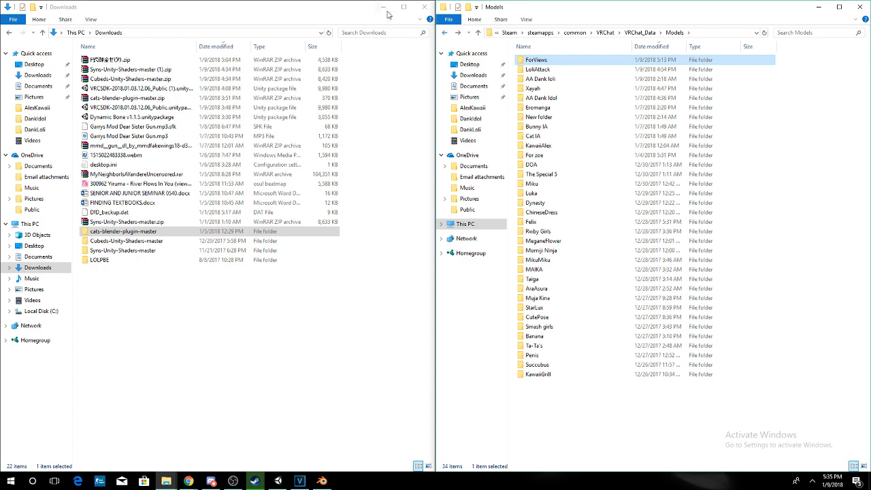
Minimize the File Explorer and Chrome windows to switch to Blender.
{"action": "left_click", "coordinate": [383, 11]}
{"action": "left_click", "coordinate": [383, 11]}
{"action": "left_click", "coordinate": [281, 46]}
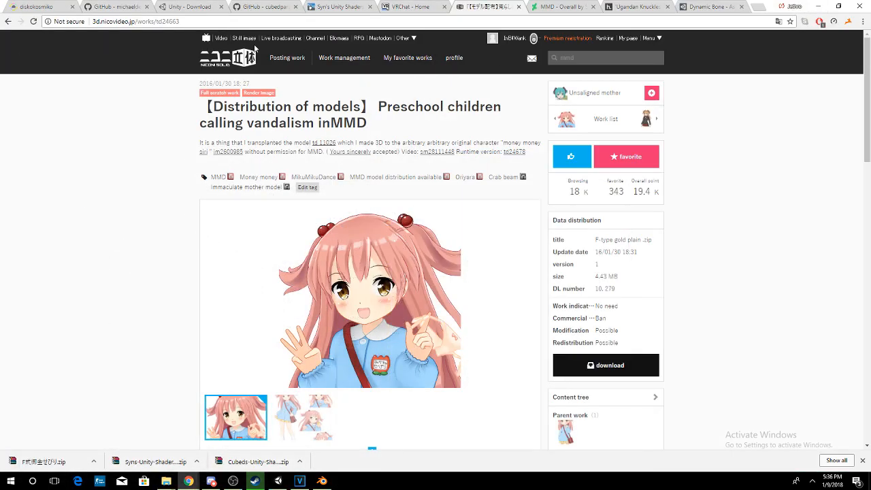
{"action": "left_click", "coordinate": [818, 6]}
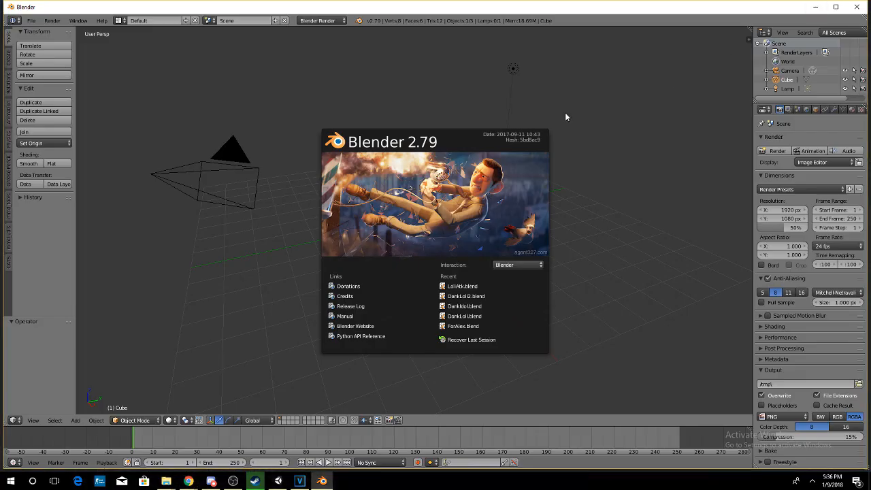
Dismiss the splash screen and delete the default cube from the scene.
{"action": "left_click", "coordinate": [289, 221]}
{"action": "key", "text": "x"}
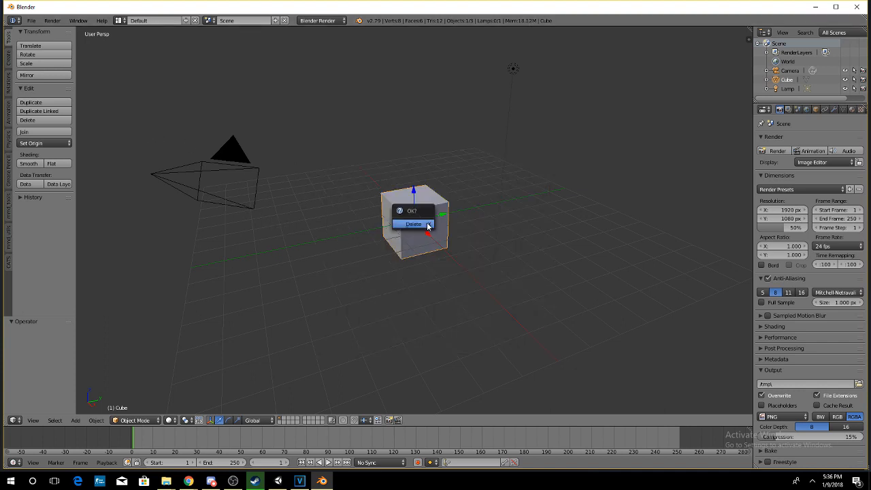
{"action": "left_click", "coordinate": [413, 225]}
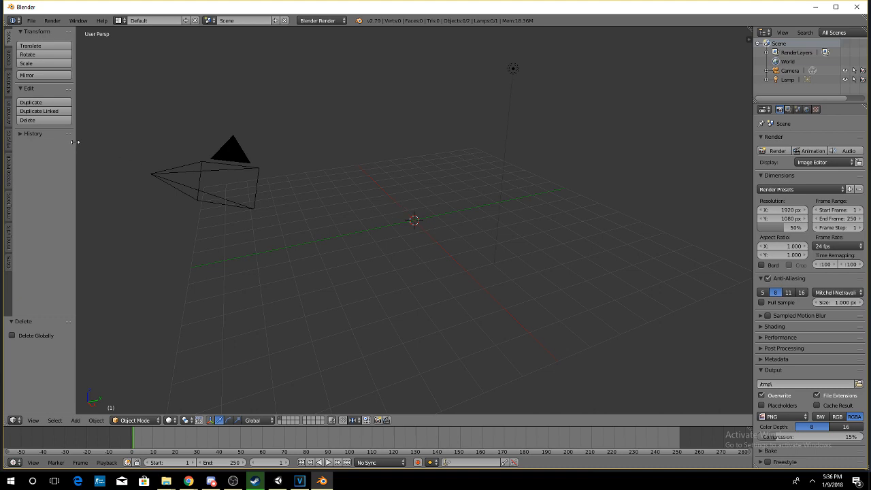
Widen the tool shelf and the Outliner and Properties area, and raise the border between those two editors slightly.
{"action": "left_click_drag", "start_coordinate": [75, 142], "coordinate": [157, 142]}
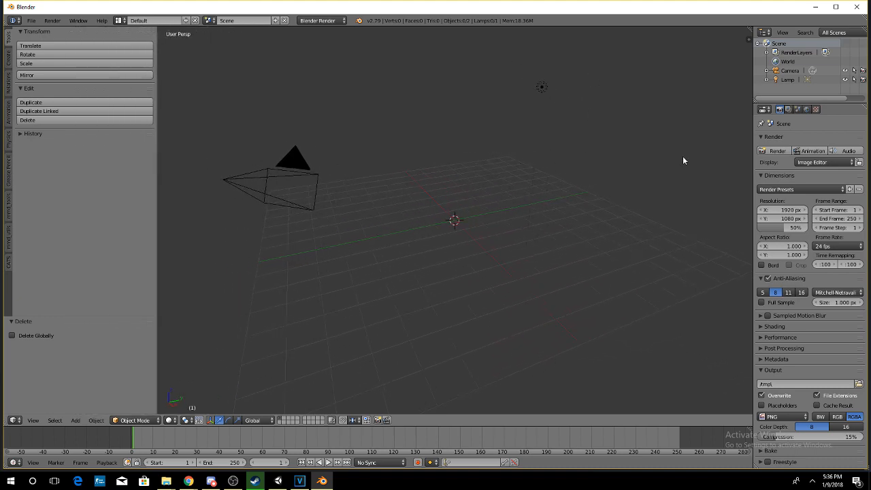
{"action": "left_click_drag", "start_coordinate": [752, 135], "coordinate": [722, 132]}
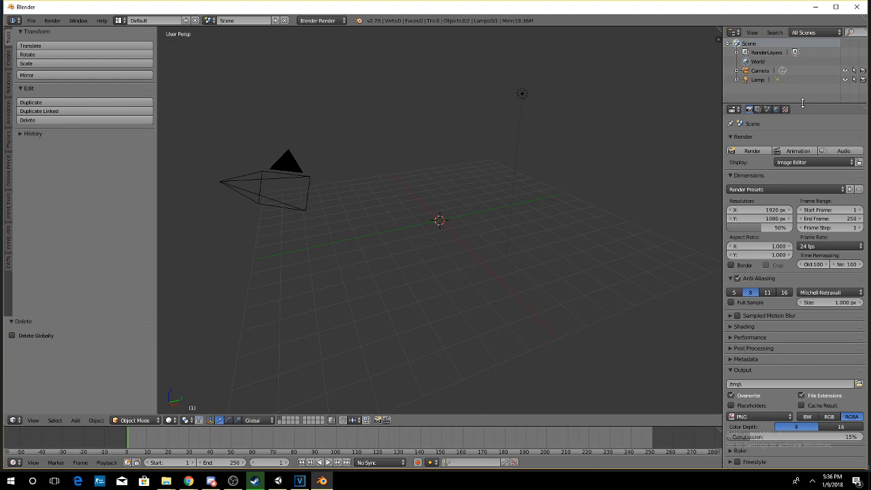
{"action": "left_click_drag", "start_coordinate": [801, 103], "coordinate": [803, 100]}
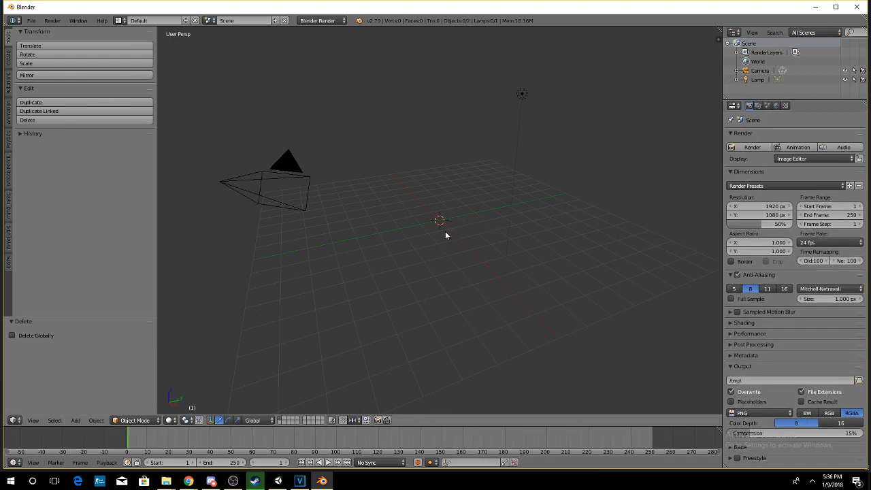
{"action": "middle_click_drag", "start_coordinate": [446, 233], "coordinate": [391, 187]}
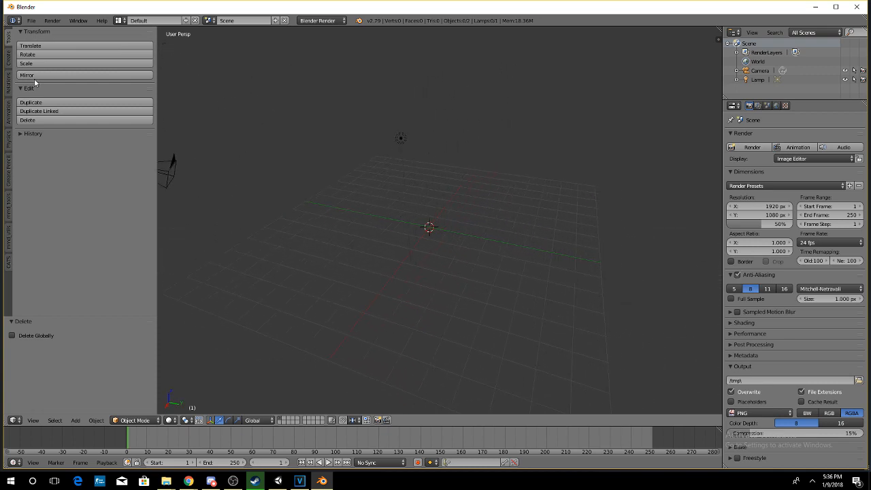
Search the add-ons in User Preferences for cats to check the Cats Blender Plugin, and close the preferences.
{"action": "left_click", "coordinate": [31, 20]}
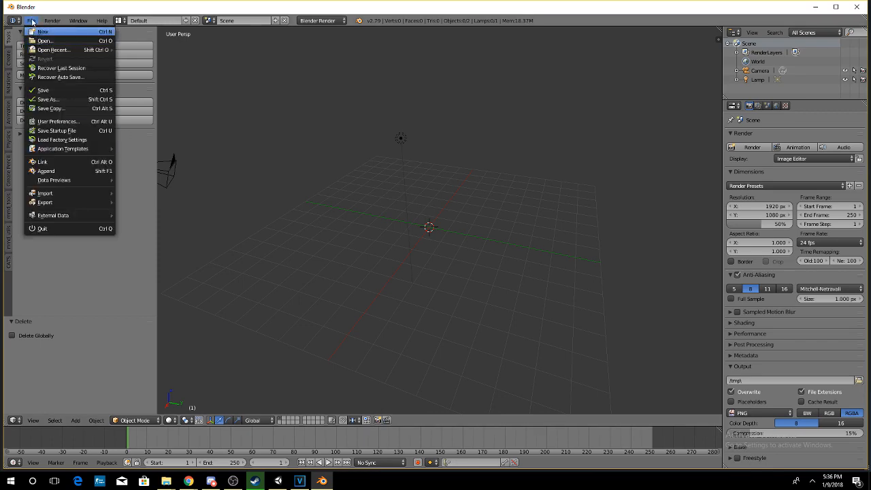
{"action": "left_click", "coordinate": [69, 122]}
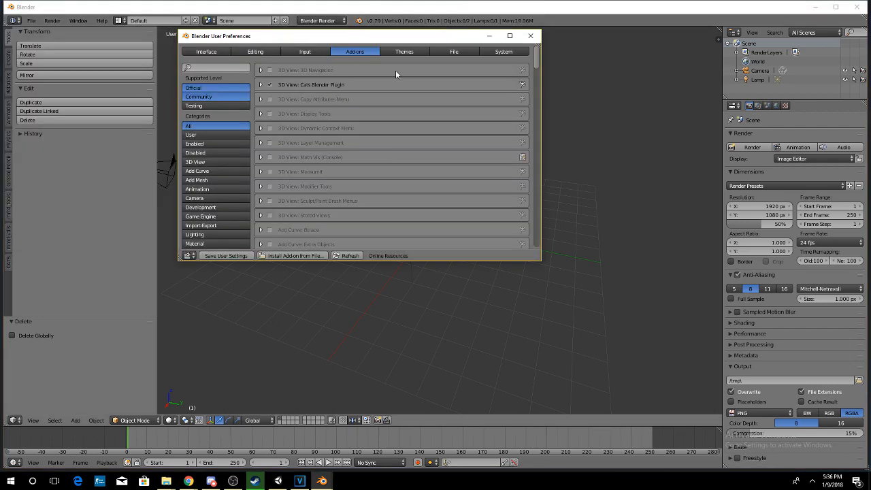
{"action": "left_click", "coordinate": [207, 68]}
{"action": "type", "text": "cat"}
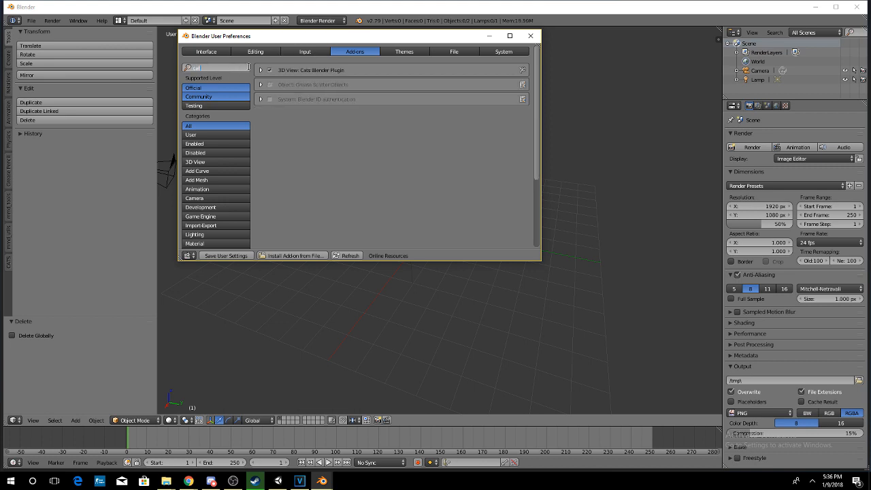
{"action": "type", "text": "s"}
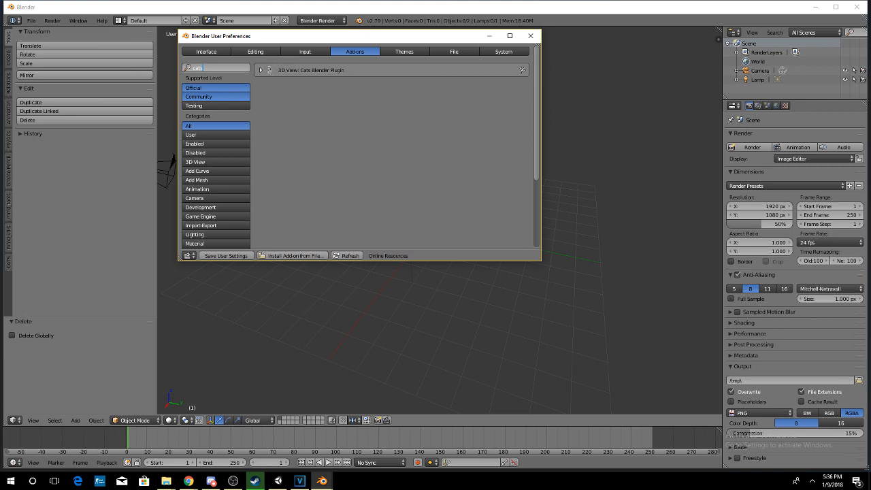
{"action": "left_click", "coordinate": [530, 35]}
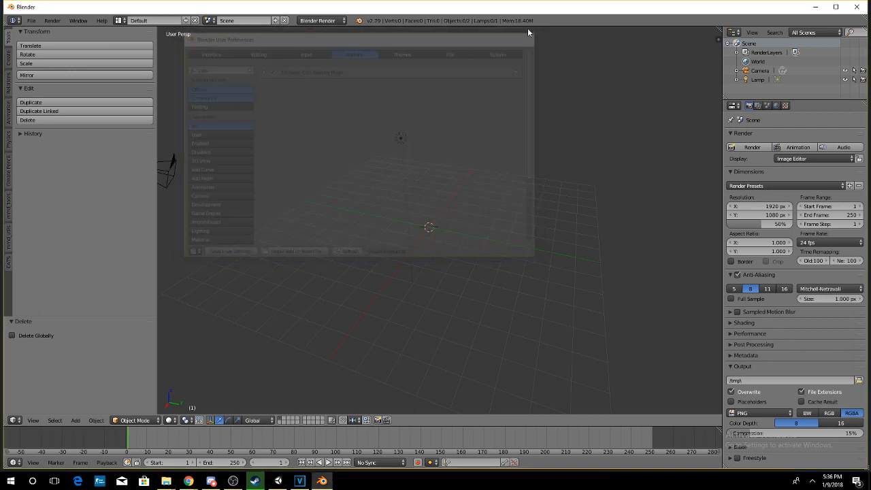
Start a model import with the Cats plugin and browse to the model's subfolder inside the ForViews folder.
{"action": "left_click", "coordinate": [9, 262]}
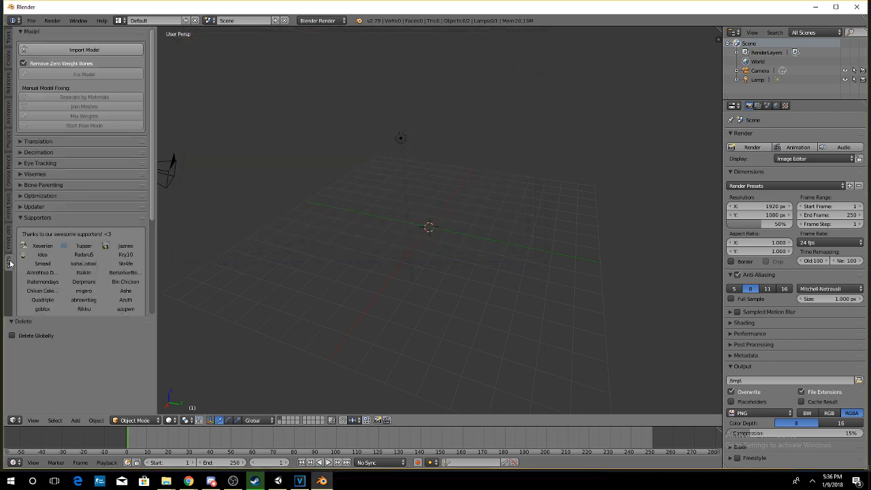
{"action": "middle_click_drag", "start_coordinate": [321, 170], "coordinate": [303, 132]}
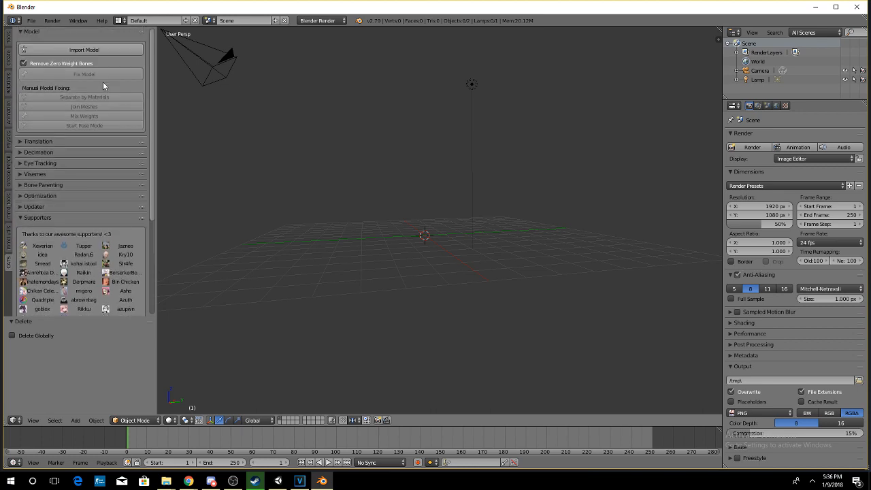
{"action": "scroll", "coordinate": [102, 71], "scroll_direction": "down", "scroll_amount": 3}
{"action": "scroll", "coordinate": [99, 70], "scroll_direction": "up", "scroll_amount": 3}
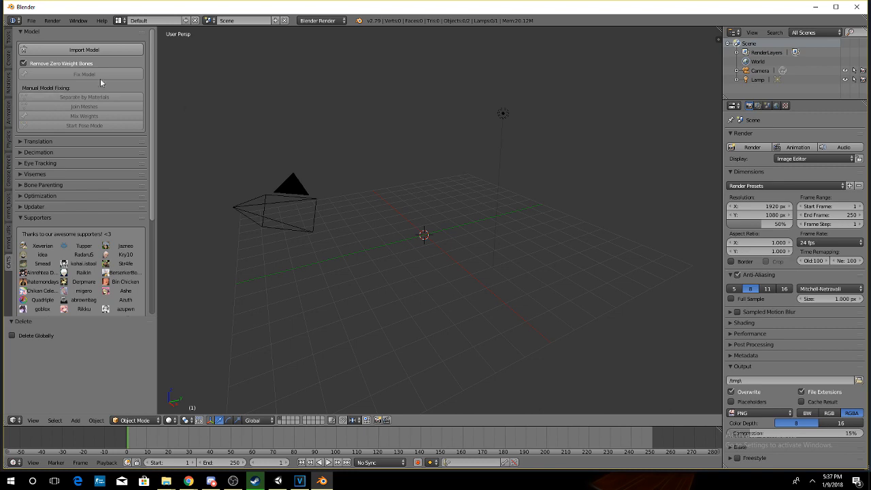
{"action": "left_click", "coordinate": [100, 49]}
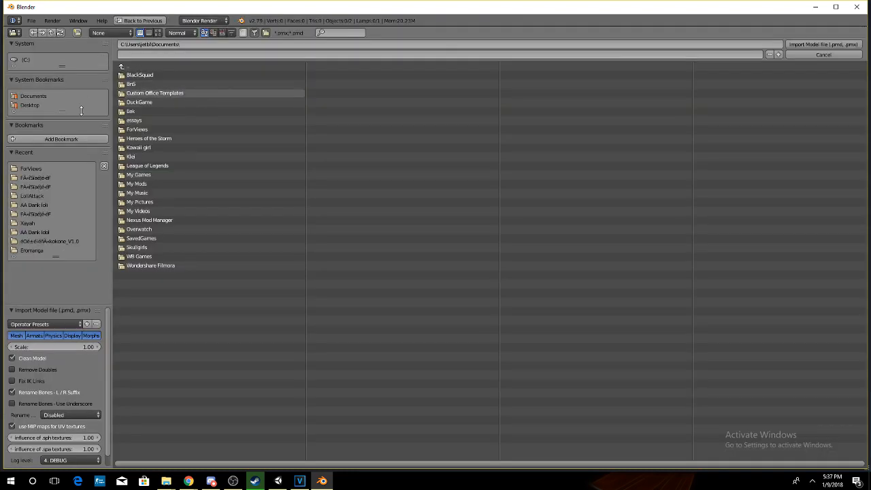
{"action": "left_click", "coordinate": [30, 169]}
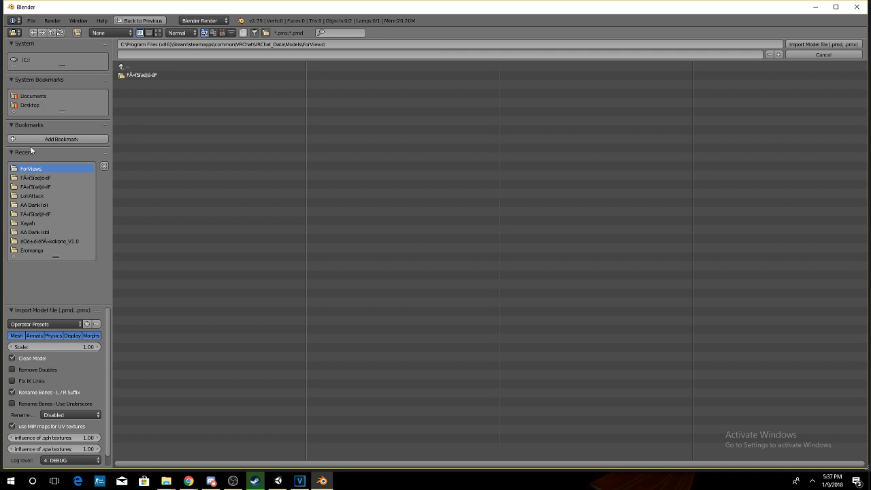
{"action": "left_click", "coordinate": [142, 75]}
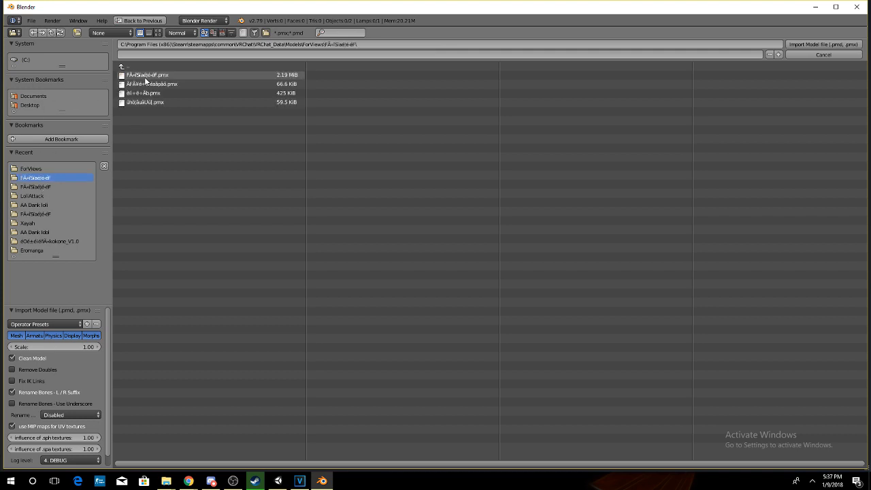
Import the 2.19 MiB .pmx file, the largest of the model files in the folder.
{"action": "left_click", "coordinate": [196, 75]}
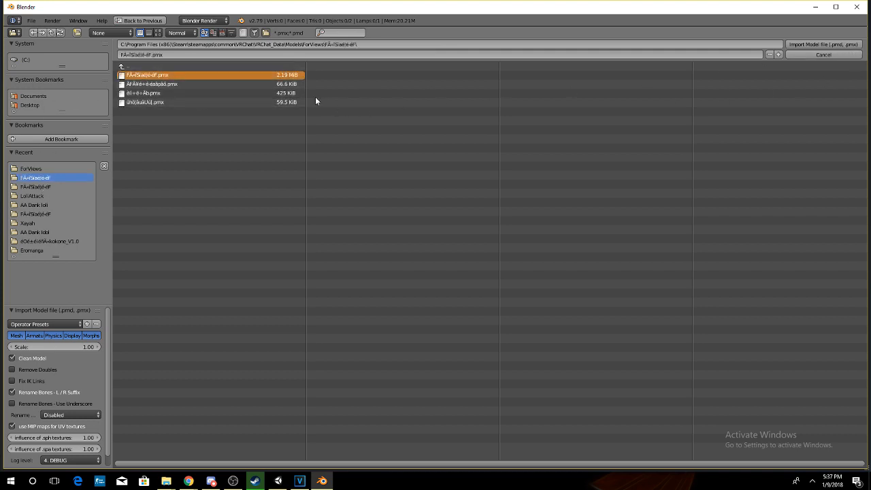
{"action": "left_click", "coordinate": [272, 83]}
{"action": "left_click", "coordinate": [272, 102]}
{"action": "left_click", "coordinate": [267, 93]}
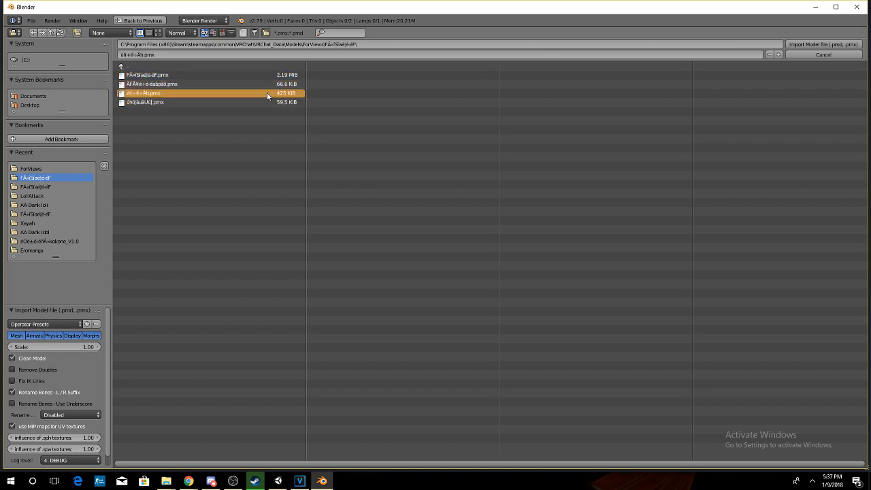
{"action": "left_click", "coordinate": [269, 84]}
{"action": "left_click", "coordinate": [272, 93]}
{"action": "left_click", "coordinate": [276, 102]}
{"action": "left_click", "coordinate": [265, 94]}
{"action": "left_click", "coordinate": [259, 83]}
{"action": "left_click", "coordinate": [257, 101]}
{"action": "left_click", "coordinate": [254, 83]}
{"action": "left_click", "coordinate": [258, 93]}
{"action": "left_click", "coordinate": [262, 74]}
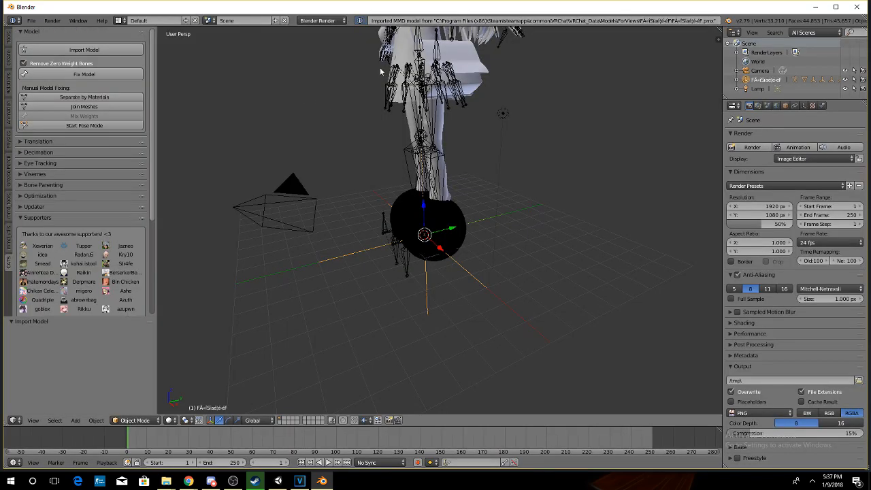
Save the scene over LoliAtk.blend in the LoliAttack folder.
{"action": "middle_click_drag", "start_coordinate": [379, 70], "coordinate": [436, 99]}
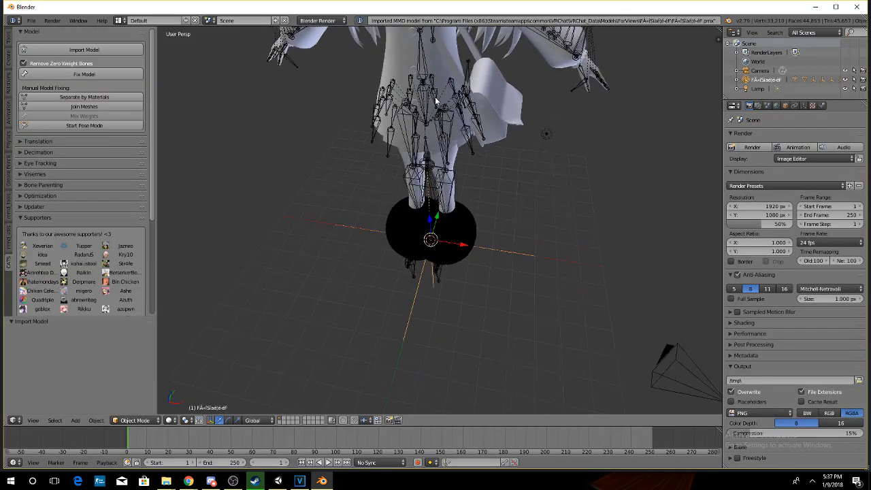
{"action": "scroll", "coordinate": [403, 69], "scroll_direction": "down", "scroll_amount": 3}
{"action": "middle_click_drag", "start_coordinate": [403, 70], "coordinate": [317, 72]}
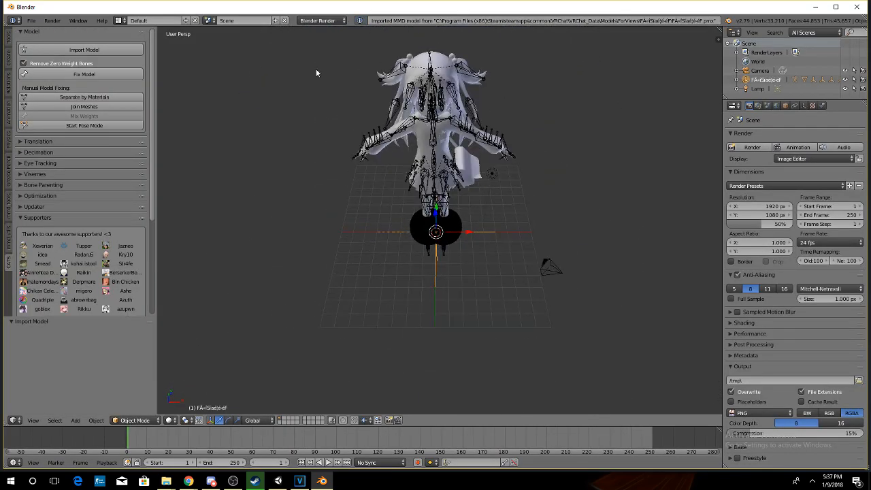
{"action": "left_click", "coordinate": [31, 20]}
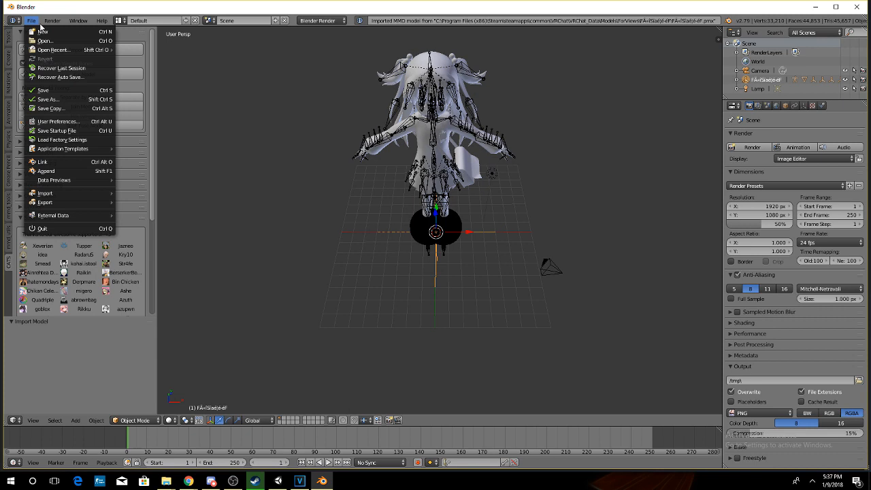
{"action": "left_click", "coordinate": [48, 92]}
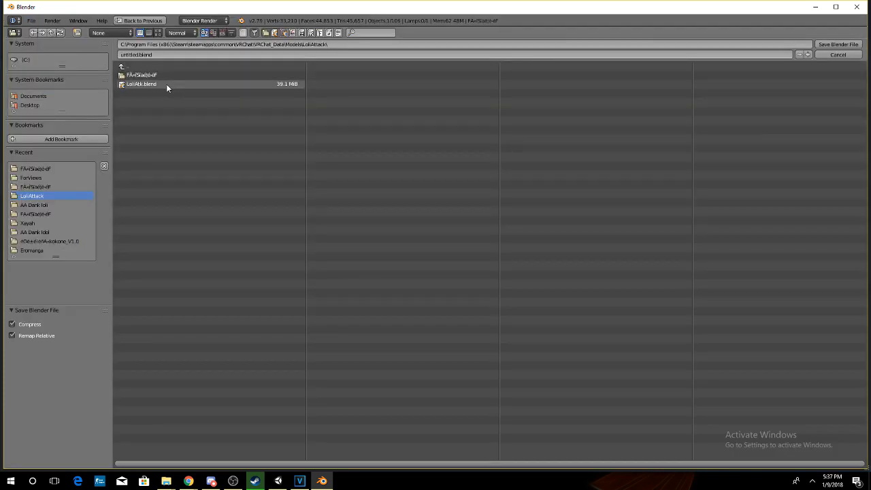
{"action": "left_click", "coordinate": [166, 84]}
{"action": "left_click", "coordinate": [837, 45]}
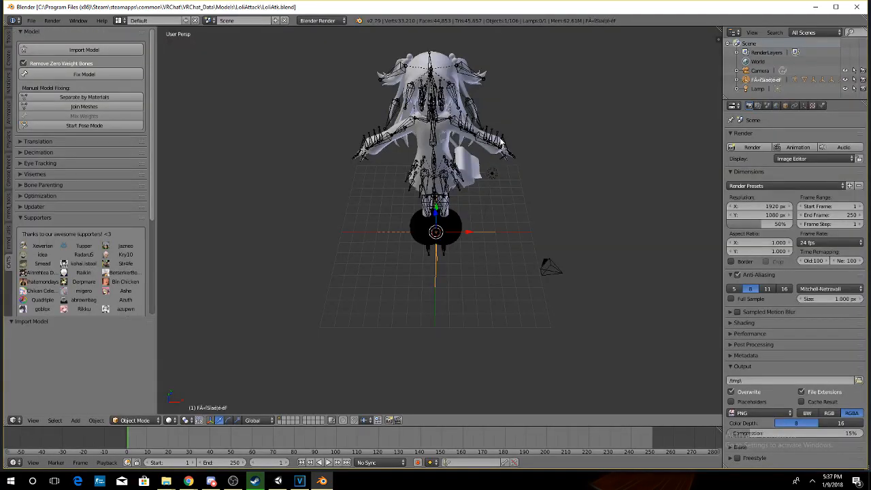
Run the Cats Fix Model operation on the imported model with Remove Zero Weight Bones enabled.
{"action": "scroll", "coordinate": [495, 138], "scroll_direction": "up", "scroll_amount": 4}
{"action": "middle_click_drag", "start_coordinate": [484, 86], "coordinate": [484, 164], "text": "shift"}
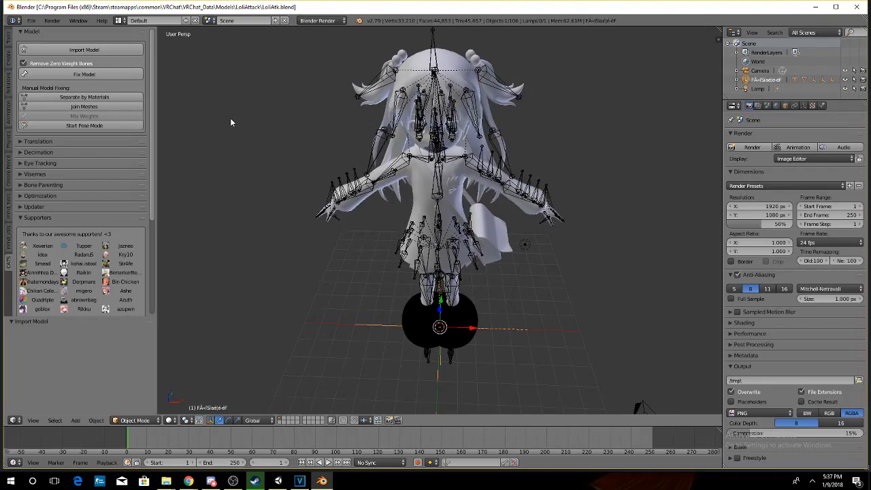
{"action": "mouse_move", "coordinate": [406, 82]}
{"action": "middle_mouse_down"}
{"action": "mouse_move", "coordinate": [436, 128]}
{"action": "mouse_move", "coordinate": [403, 79]}
{"action": "middle_mouse_up"}
{"action": "scroll", "coordinate": [86, 53], "scroll_direction": "down", "scroll_amount": 1}
{"action": "scroll", "coordinate": [86, 56], "scroll_direction": "up", "scroll_amount": 1}
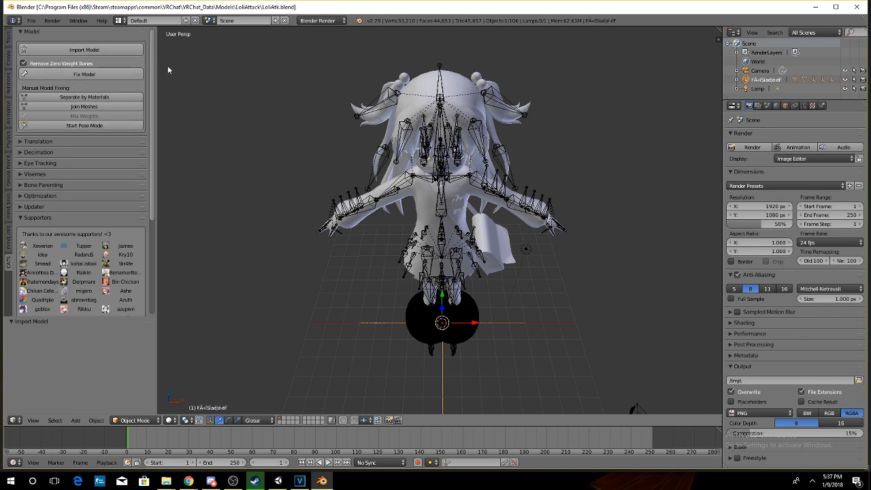
{"action": "left_click", "coordinate": [63, 75]}
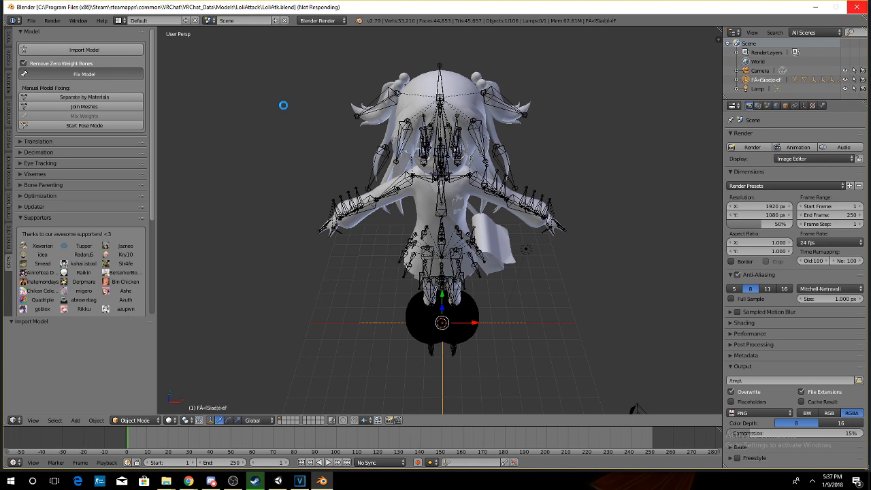
{"action": "scroll", "coordinate": [469, 121], "scroll_direction": "up", "scroll_amount": 1}
{"action": "middle_click_drag", "start_coordinate": [469, 122], "coordinate": [446, 99]}
{"action": "scroll", "coordinate": [445, 98], "scroll_direction": "down", "scroll_amount": 1}
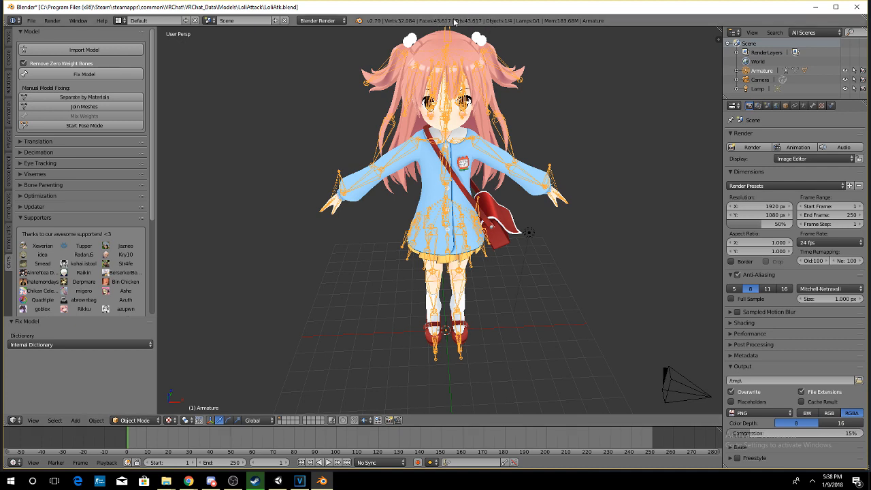
{"action": "mouse_move", "coordinate": [395, 103]}
{"action": "middle_mouse_down"}
{"action": "mouse_move", "coordinate": [400, 109]}
{"action": "mouse_move", "coordinate": [409, 88]}
{"action": "mouse_move", "coordinate": [444, 89]}
{"action": "mouse_move", "coordinate": [409, 109]}
{"action": "middle_mouse_up"}
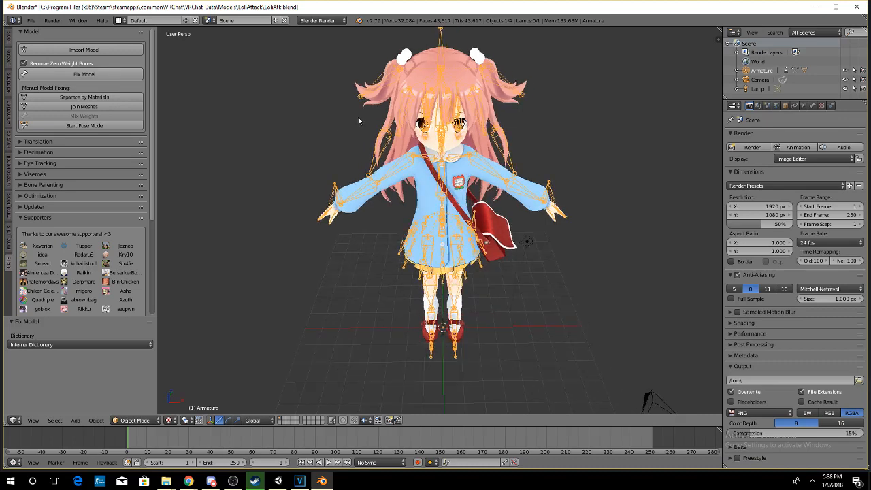
Select the Body mesh under the Armature and run Join Meshes on the model.
{"action": "left_click", "coordinate": [737, 71]}
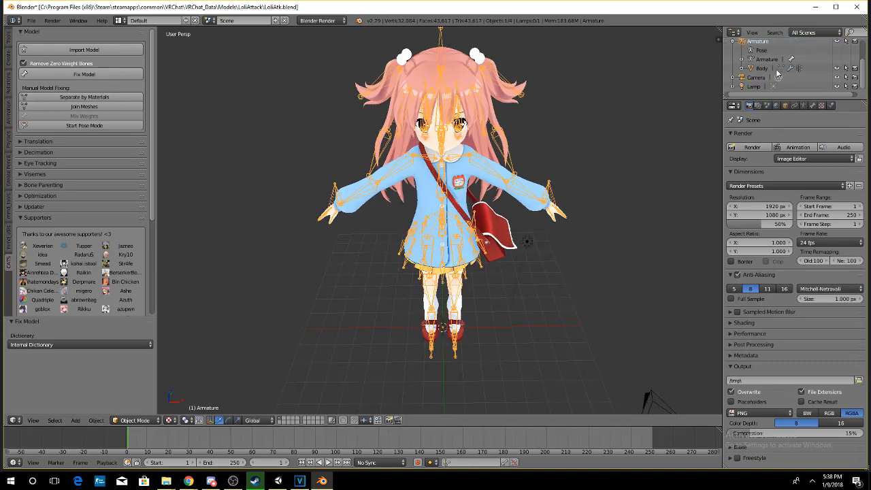
{"action": "left_click", "coordinate": [760, 69]}
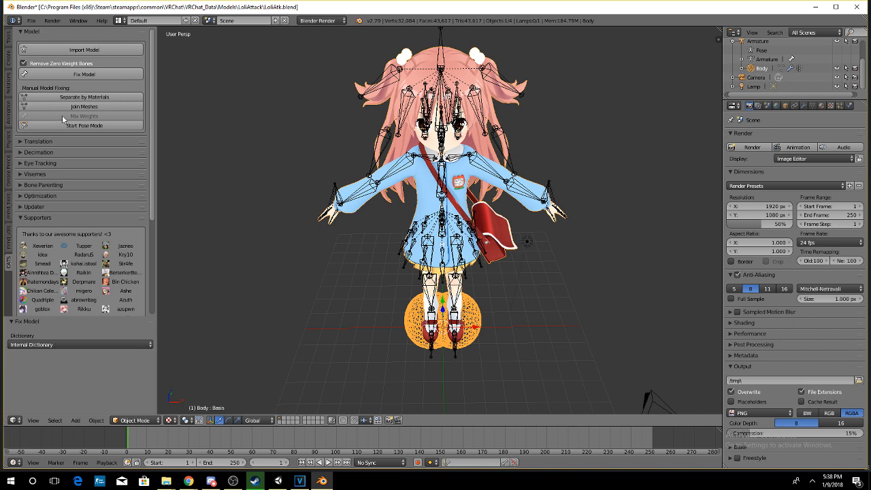
{"action": "left_click", "coordinate": [84, 107]}
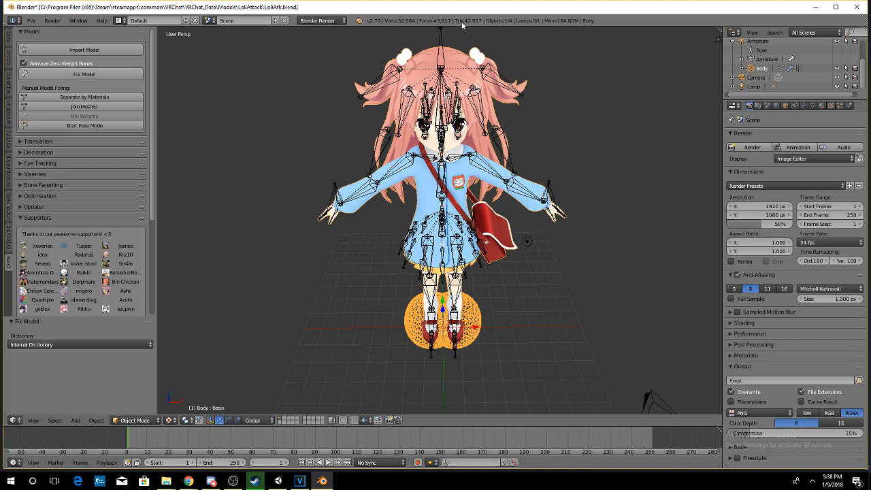
Add a Decimate modifier to the Body mesh and lower its collapse ratio to 0.4523.
{"action": "left_click", "coordinate": [812, 105]}
{"action": "left_click", "coordinate": [803, 106]}
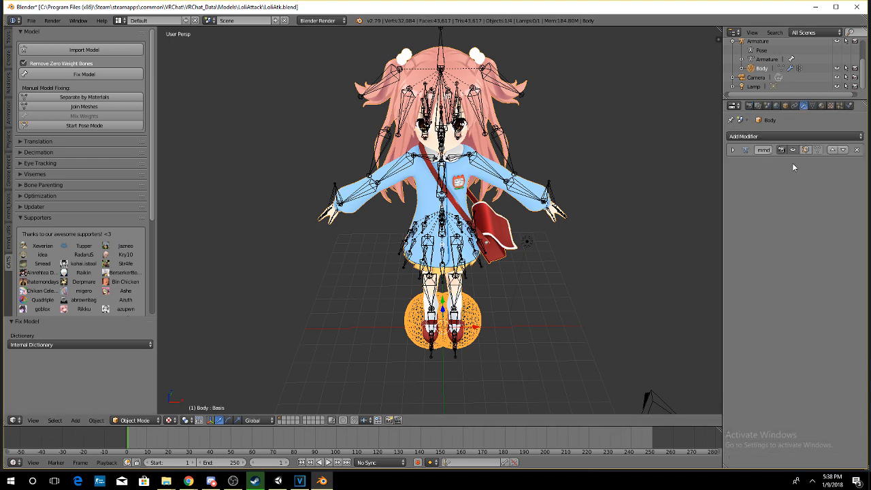
{"action": "left_click", "coordinate": [799, 139]}
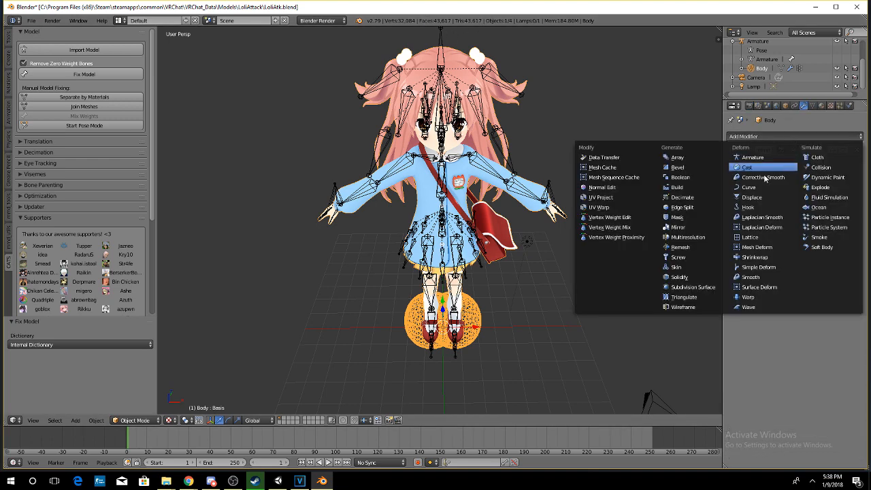
{"action": "left_click", "coordinate": [694, 198]}
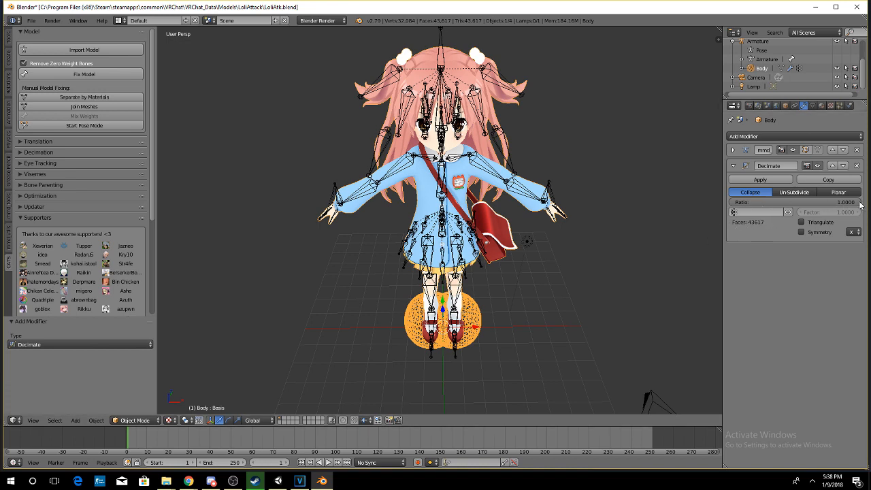
{"action": "left_click_drag", "start_coordinate": [844, 202], "coordinate": [791, 202]}
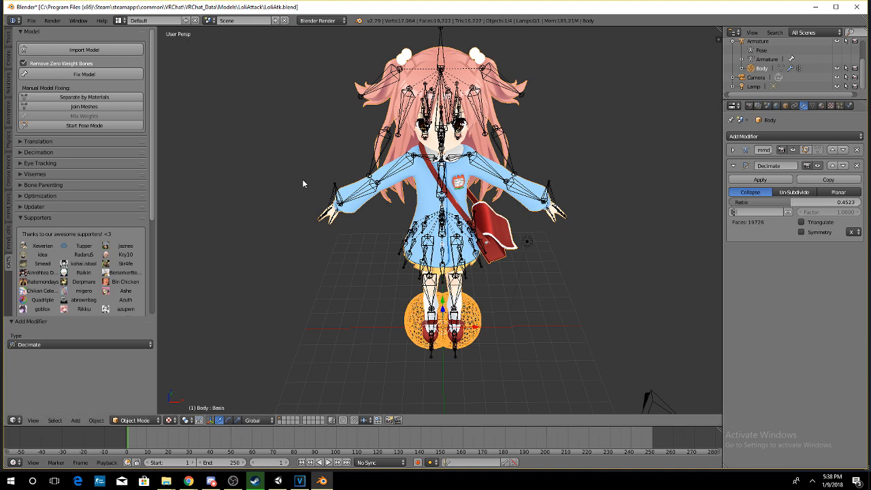
Review the Cats Eye Tracking creation settings and collapse the section again.
{"action": "left_click", "coordinate": [18, 164]}
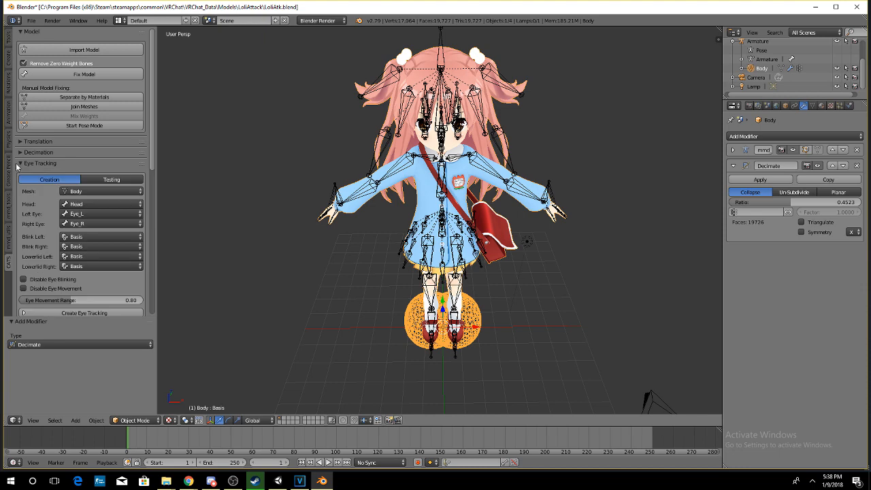
{"action": "scroll", "coordinate": [19, 167], "scroll_direction": "down", "scroll_amount": 2}
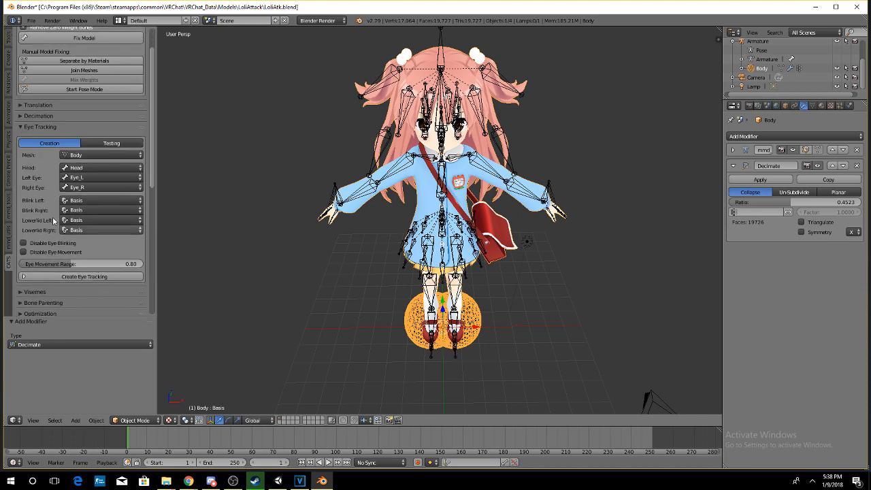
{"action": "left_click", "coordinate": [20, 128]}
{"action": "scroll", "coordinate": [25, 145], "scroll_direction": "down", "scroll_amount": 3}
{"action": "scroll", "coordinate": [28, 152], "scroll_direction": "up", "scroll_amount": 4}
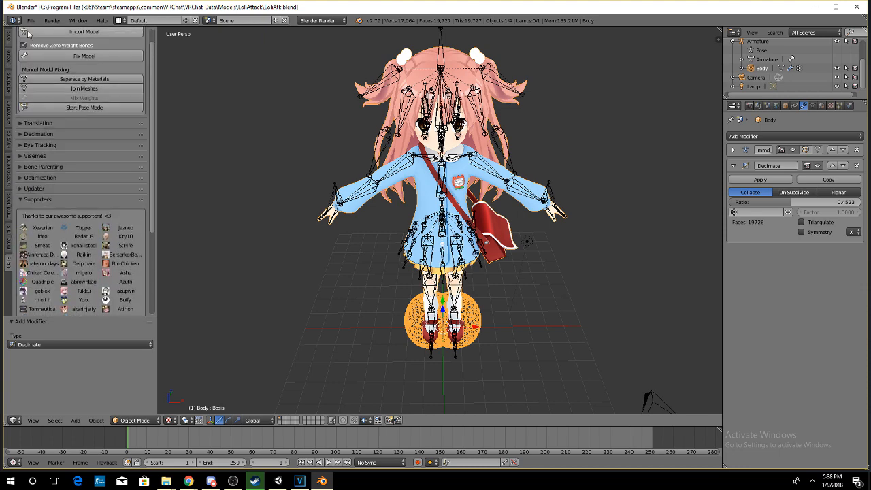
{"action": "left_click", "coordinate": [33, 32]}
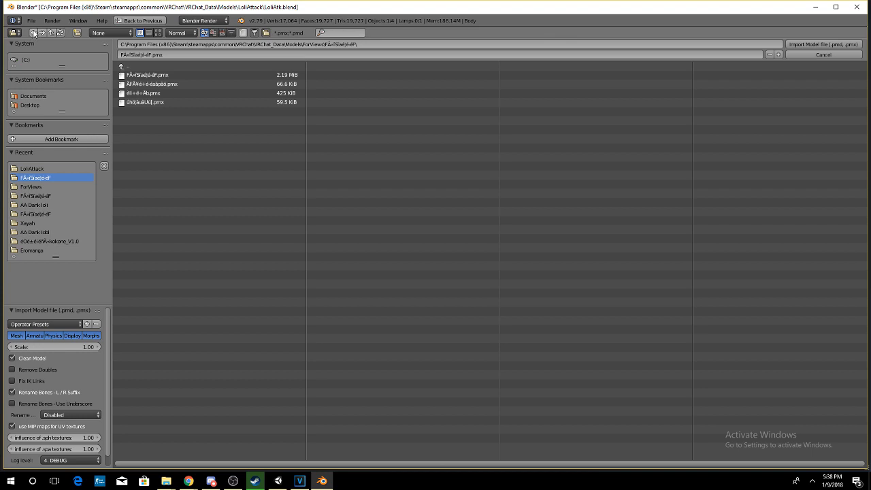
{"action": "key", "text": "ctrl+z"}
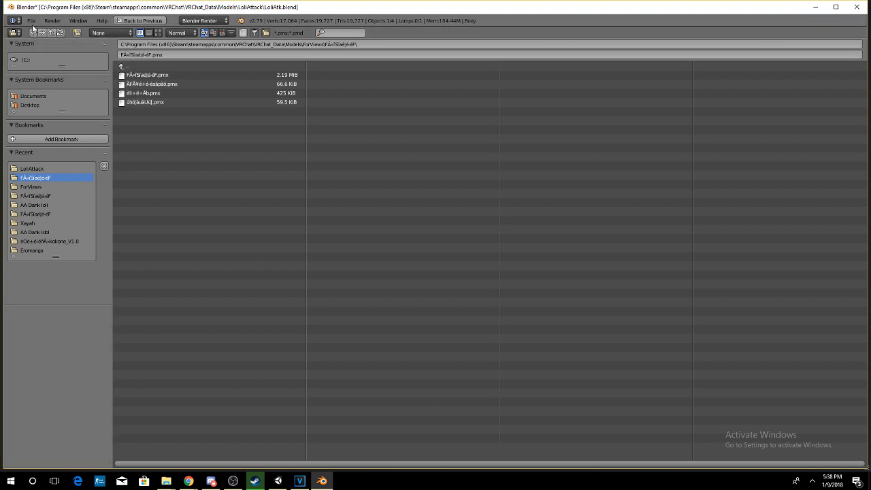
{"action": "left_click", "coordinate": [31, 21]}
{"action": "left_click", "coordinate": [52, 32]}
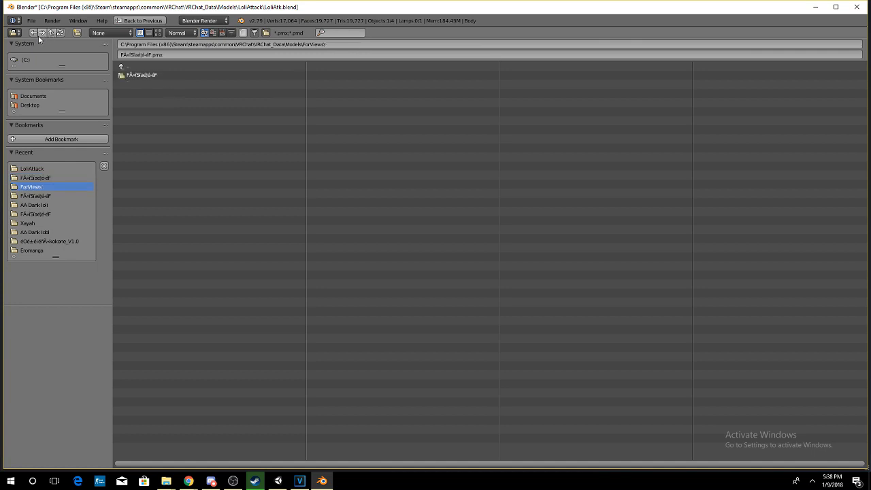
Switch the file browser area back to the 3D View and show the object's transform properties sidebar.
{"action": "left_click", "coordinate": [14, 33]}
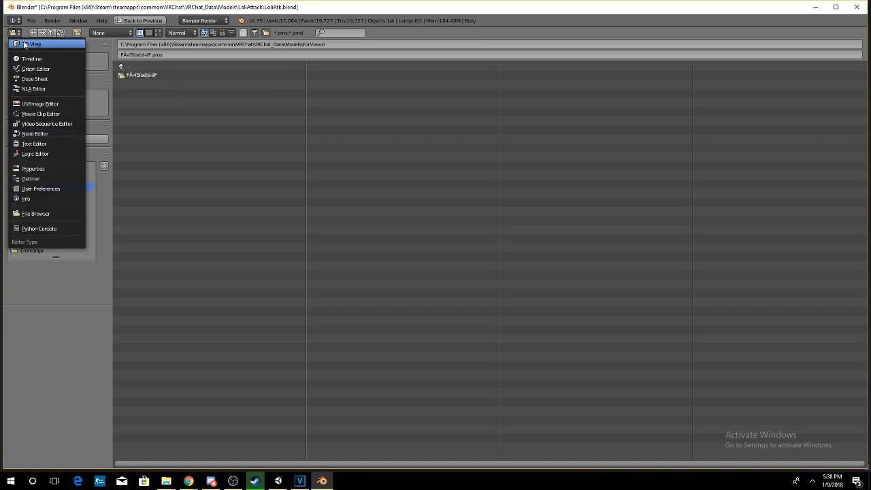
{"action": "left_click", "coordinate": [25, 45]}
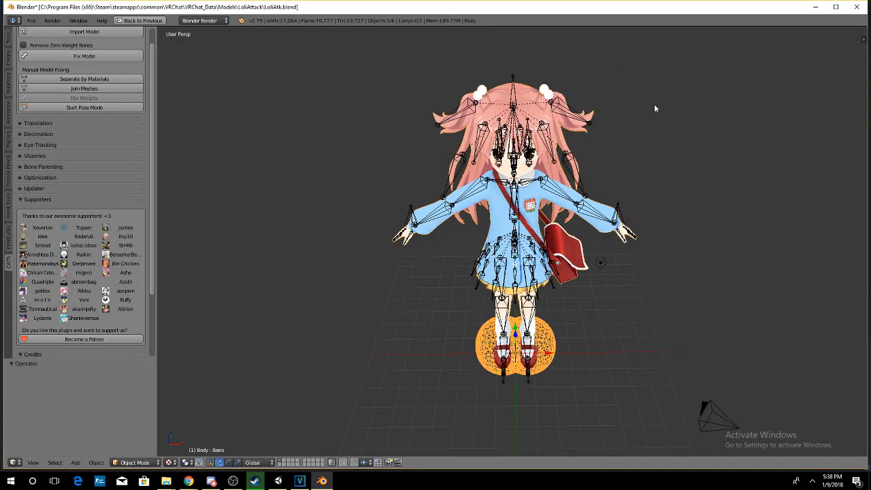
{"action": "left_click", "coordinate": [863, 39]}
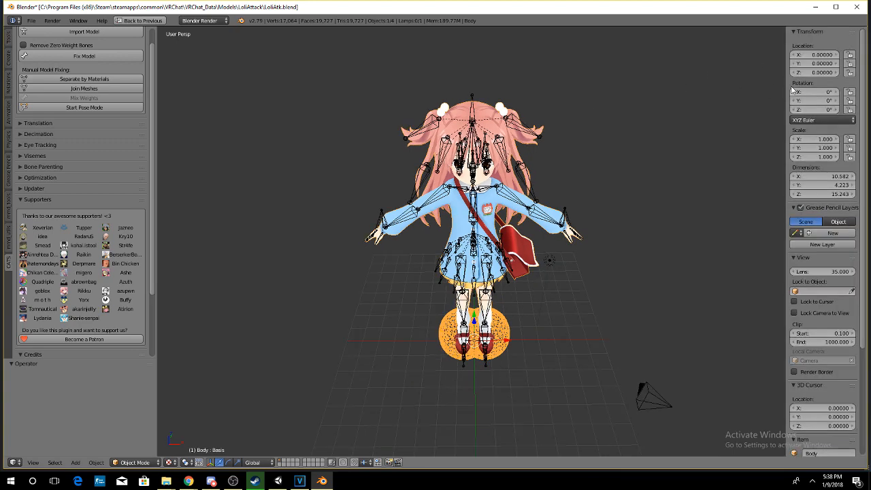
Widen the 3D View's properties sidebar and collapse its Transform section.
{"action": "left_click_drag", "start_coordinate": [784, 85], "coordinate": [667, 85]}
{"action": "scroll", "coordinate": [715, 113], "scroll_direction": "down", "scroll_amount": 4}
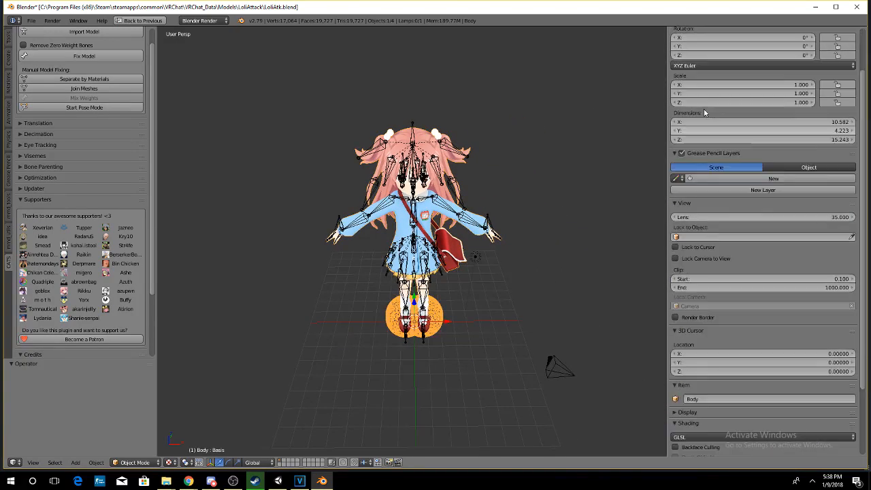
{"action": "scroll", "coordinate": [714, 114], "scroll_direction": "up", "scroll_amount": 4}
{"action": "left_click", "coordinate": [675, 32]}
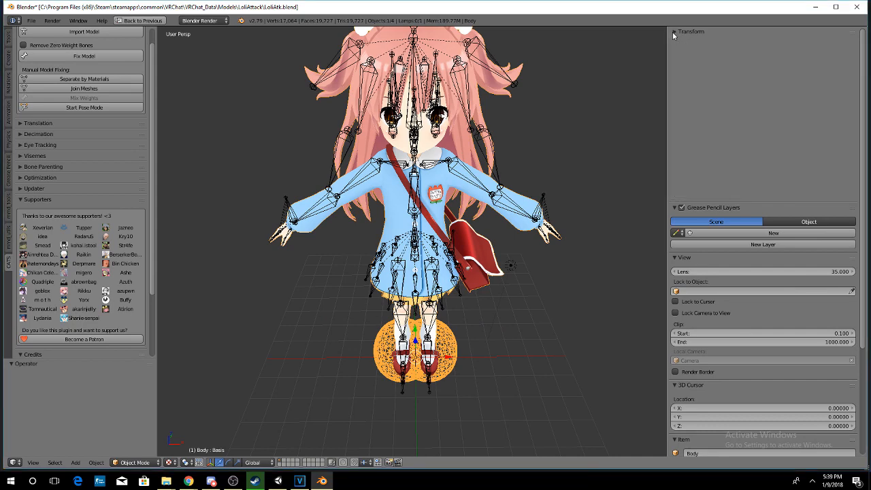
{"action": "scroll", "coordinate": [428, 87], "scroll_direction": "down", "scroll_amount": 5}
{"action": "scroll", "coordinate": [429, 86], "scroll_direction": "up", "scroll_amount": 4}
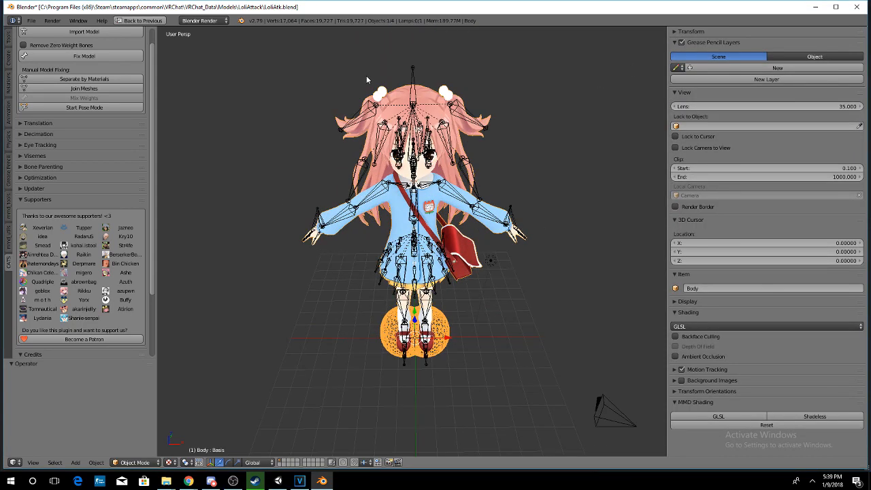
Start a new scene from the start-up file and delete the default cube.
{"action": "left_click", "coordinate": [31, 20]}
{"action": "left_click", "coordinate": [47, 32]}
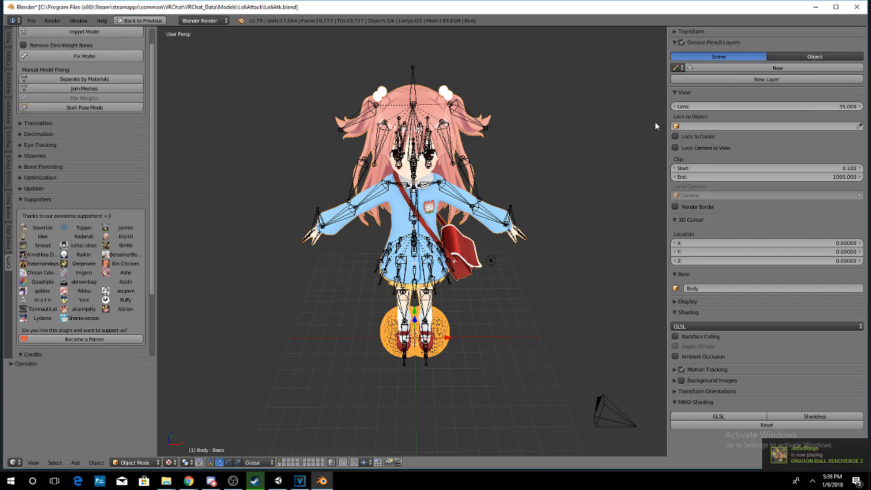
{"action": "left_click", "coordinate": [32, 20]}
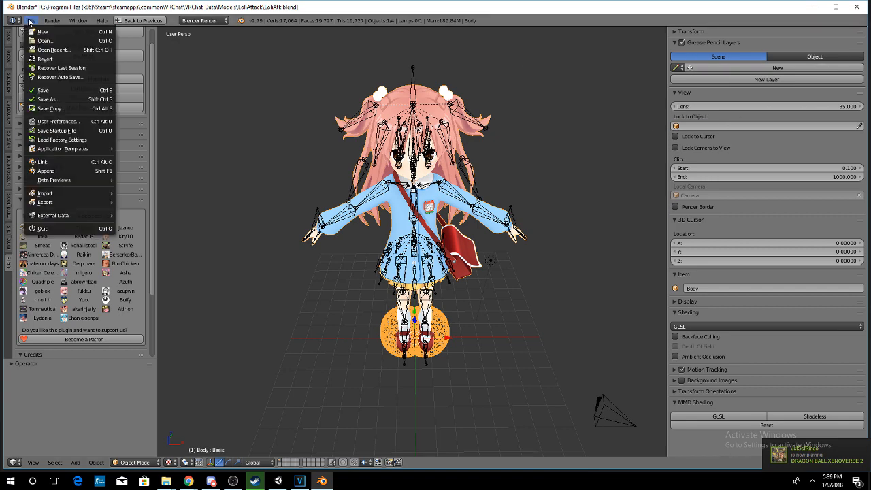
{"action": "left_click", "coordinate": [48, 32]}
{"action": "left_click", "coordinate": [68, 38]}
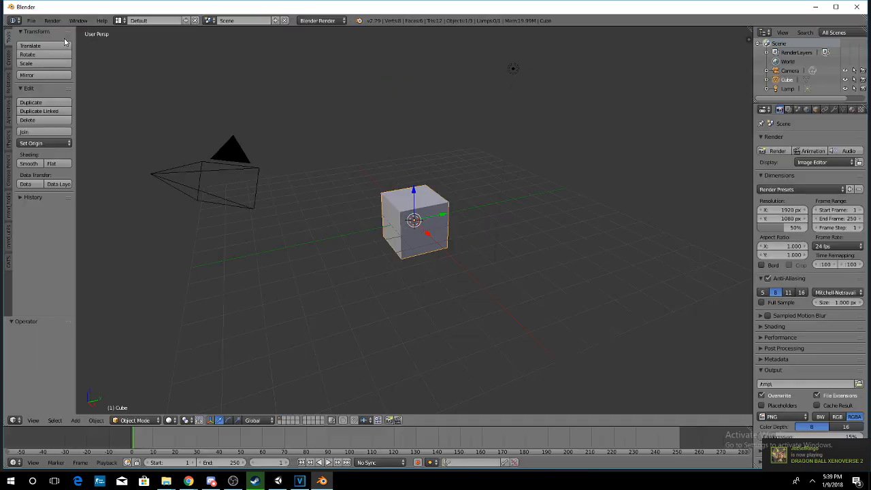
{"action": "key", "text": "x"}
{"action": "left_click", "coordinate": [391, 214]}
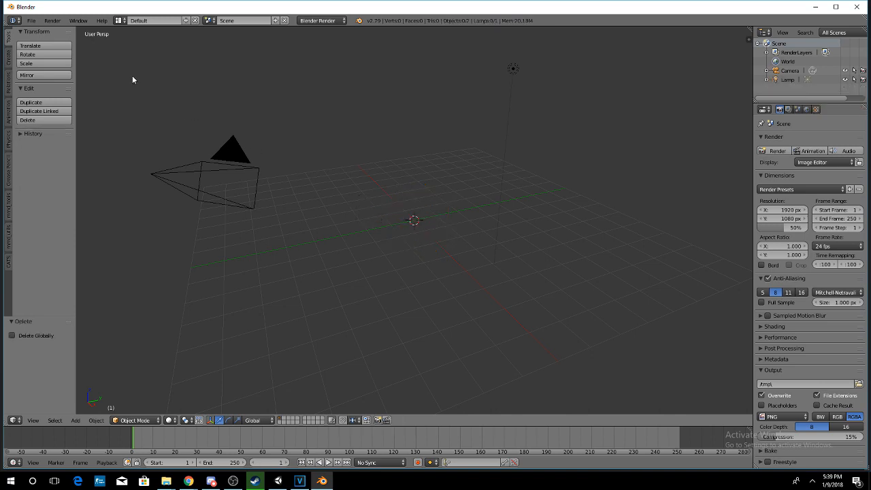
Reopen the recent LoliAtk.blend file and run the Cats Fix Model operation on the character.
{"action": "left_click", "coordinate": [32, 20]}
{"action": "mouse_move", "coordinate": [59, 51]}
{"action": "left_click", "coordinate": [162, 49]}
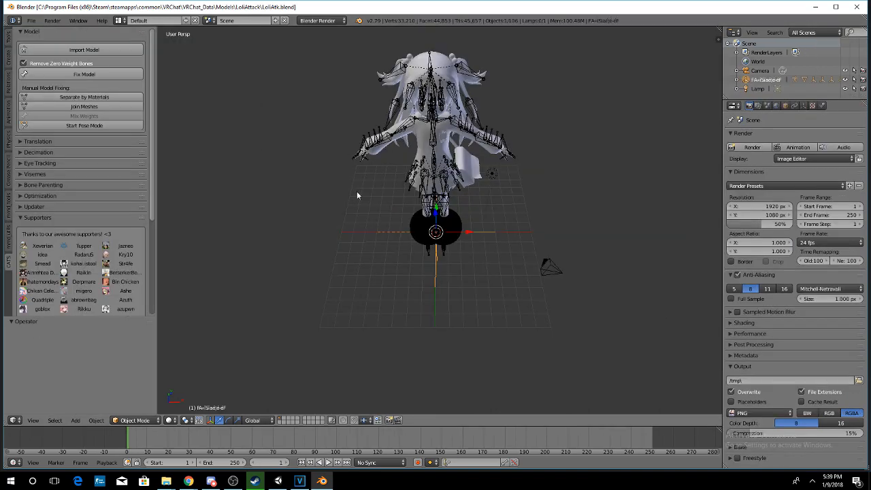
{"action": "scroll", "coordinate": [398, 121], "scroll_direction": "up", "scroll_amount": 3}
{"action": "scroll", "coordinate": [399, 101], "scroll_direction": "down", "scroll_amount": 1}
{"action": "middle_click_drag", "start_coordinate": [401, 100], "coordinate": [402, 123]}
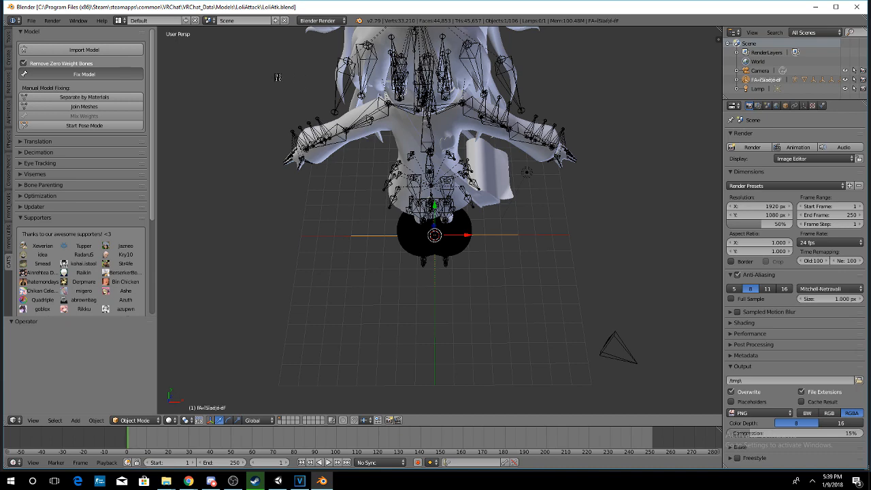
{"action": "middle_click_drag", "start_coordinate": [327, 117], "coordinate": [318, 175]}
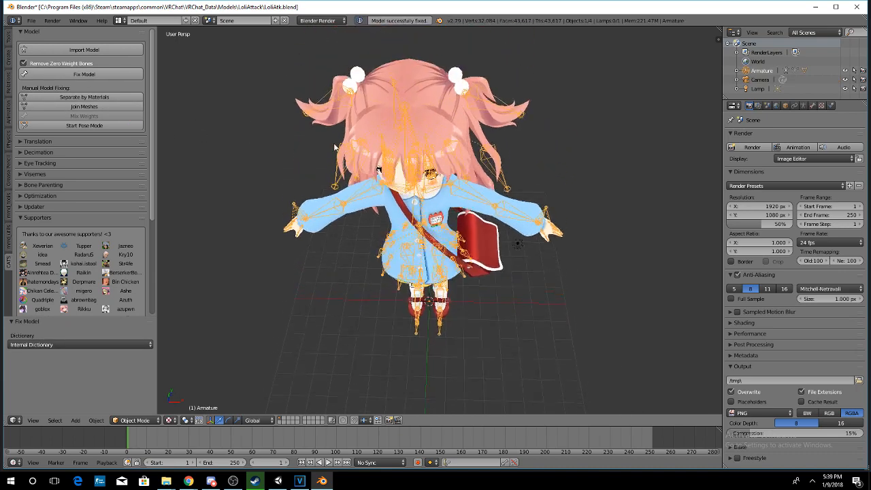
Export the fixed model in FBX format as LoliAtk.fbx in the LoliAttack folder.
{"action": "left_click", "coordinate": [32, 20]}
{"action": "mouse_move", "coordinate": [48, 202]}
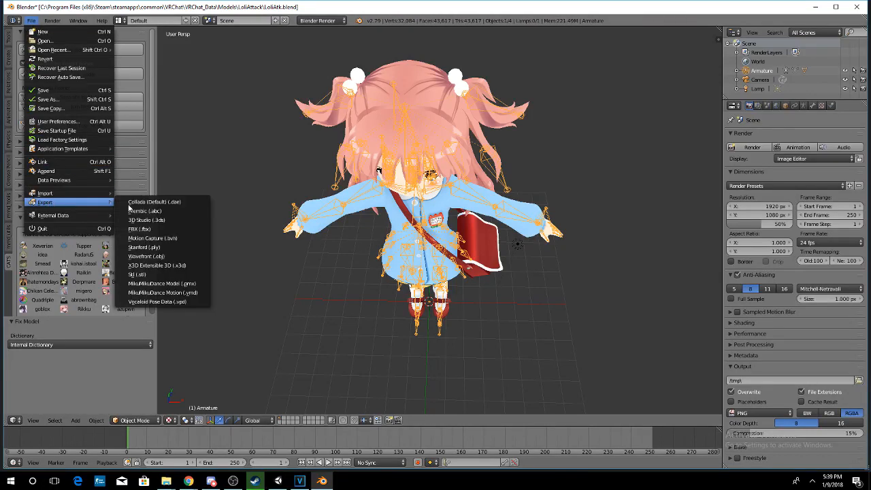
{"action": "left_click", "coordinate": [139, 229]}
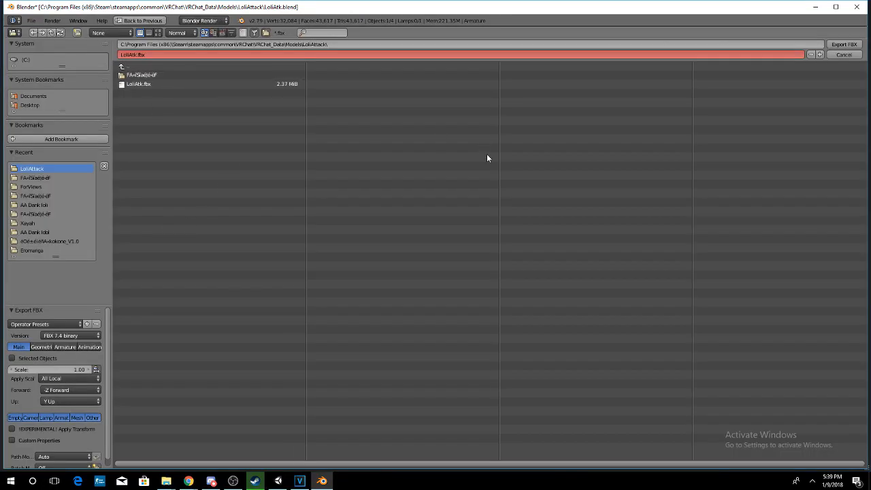
{"action": "left_click", "coordinate": [843, 43]}
Separate the model's mesh by materials and expand the Cats Translation options.
{"action": "middle_click_drag", "start_coordinate": [521, 100], "coordinate": [510, 86]}
{"action": "left_click", "coordinate": [87, 97]}
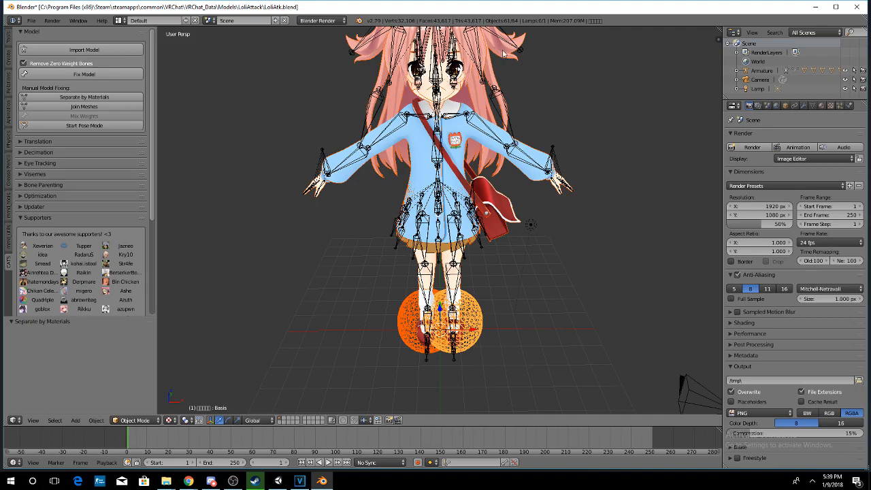
{"action": "mouse_move", "coordinate": [449, 78]}
{"action": "middle_mouse_down"}
{"action": "mouse_move", "coordinate": [388, 82]}
{"action": "mouse_move", "coordinate": [394, 123]}
{"action": "mouse_move", "coordinate": [435, 81]}
{"action": "middle_mouse_up"}
{"action": "middle_click_drag", "start_coordinate": [381, 156], "coordinate": [711, 292]}
{"action": "mouse_move", "coordinate": [420, 92]}
{"action": "middle_mouse_down"}
{"action": "mouse_move", "coordinate": [416, 84]}
{"action": "mouse_move", "coordinate": [429, 87]}
{"action": "middle_mouse_up"}
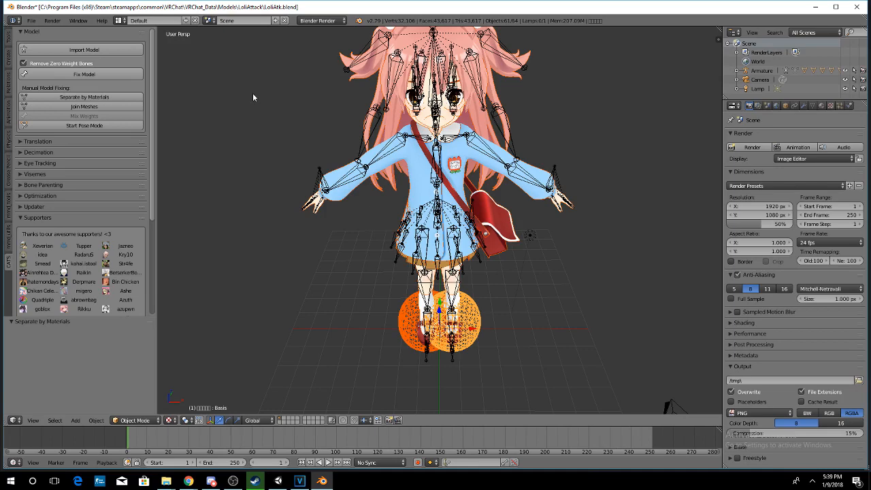
{"action": "left_click", "coordinate": [19, 142]}
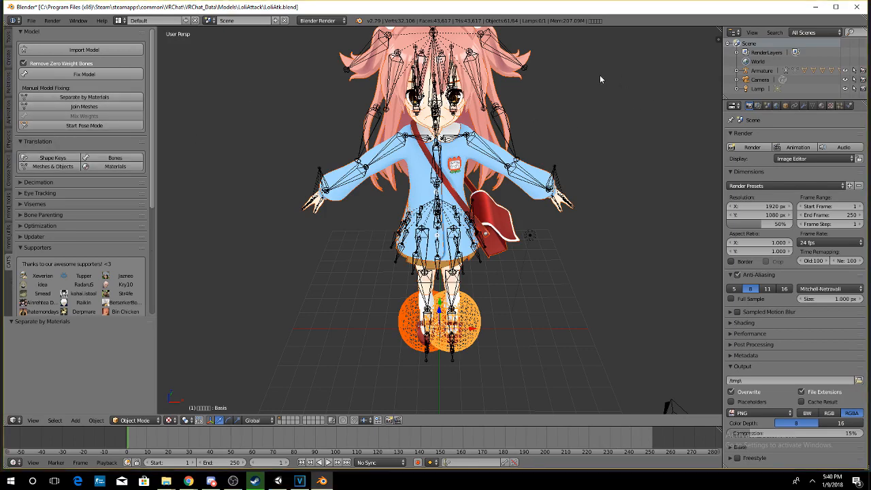
Expand the Armature's hierarchy and go through its separated meshes, test-moving one to identify its part.
{"action": "left_click", "coordinate": [737, 70]}
{"action": "scroll", "coordinate": [757, 76], "scroll_direction": "down", "scroll_amount": 2}
{"action": "scroll", "coordinate": [762, 65], "scroll_direction": "down", "scroll_amount": 1}
{"action": "left_click", "coordinate": [760, 61]}
{"action": "key", "text": "g"}
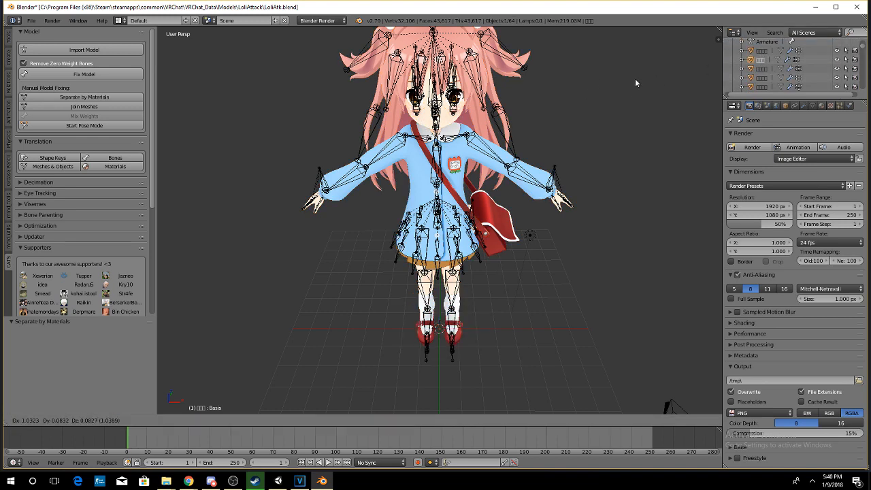
{"action": "right_click", "coordinate": [693, 44]}
{"action": "left_click", "coordinate": [760, 51]}
{"action": "left_click", "coordinate": [760, 60]}
{"action": "left_click", "coordinate": [760, 71]}
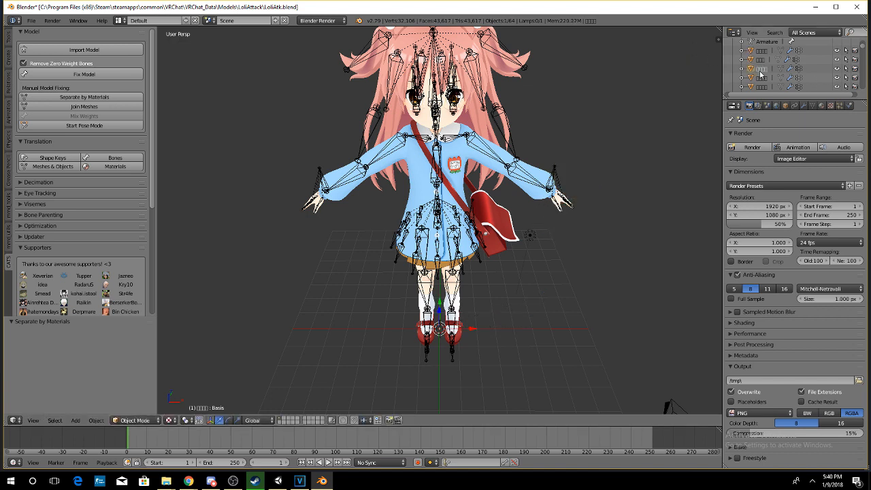
Translate the names of the model's shape keys, bones, materials, and meshes and objects with Cats.
{"action": "left_click", "coordinate": [62, 155]}
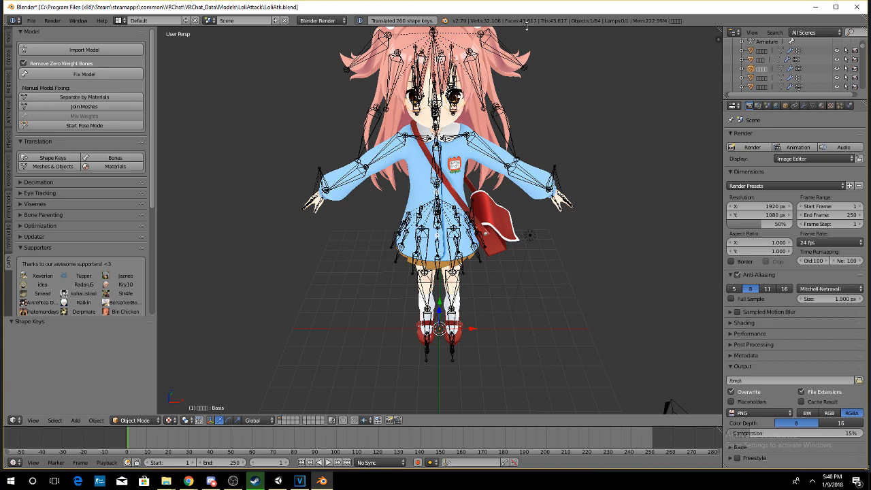
{"action": "left_click", "coordinate": [109, 159]}
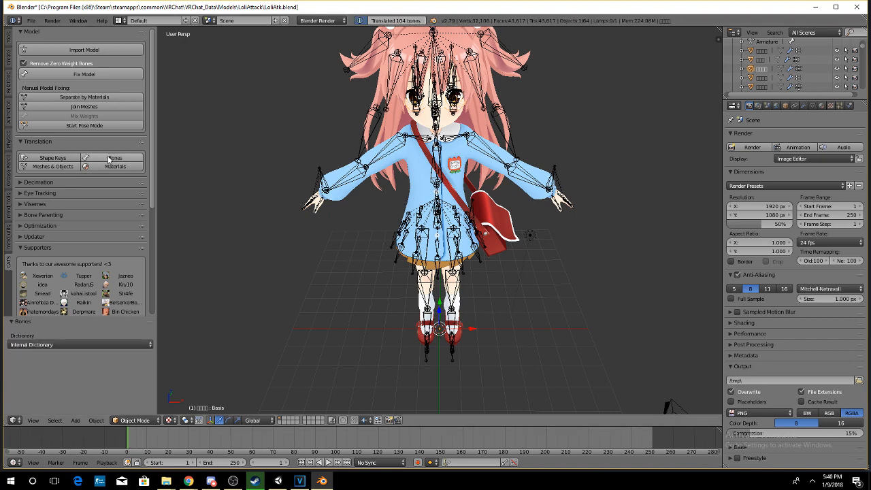
{"action": "left_click", "coordinate": [112, 166]}
{"action": "left_click", "coordinate": [69, 166]}
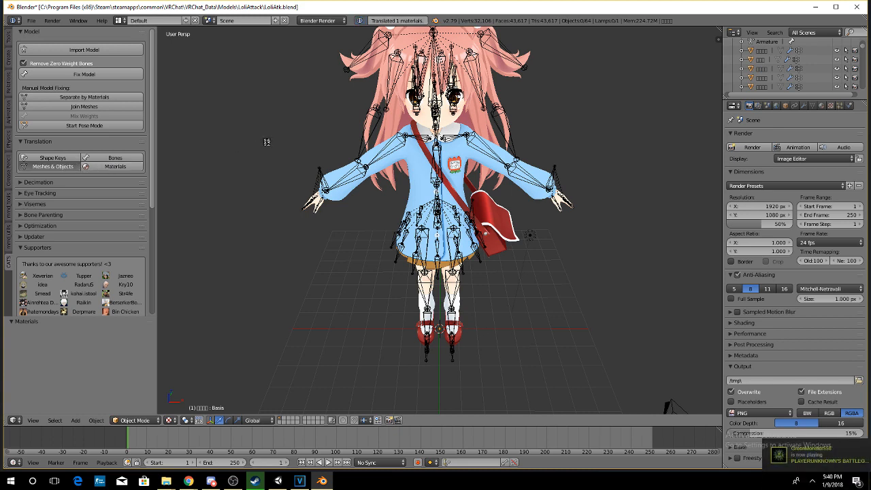
Try deleting the Bag strap mesh from the model and undo the deletion.
{"action": "right_click", "coordinate": [442, 178]}
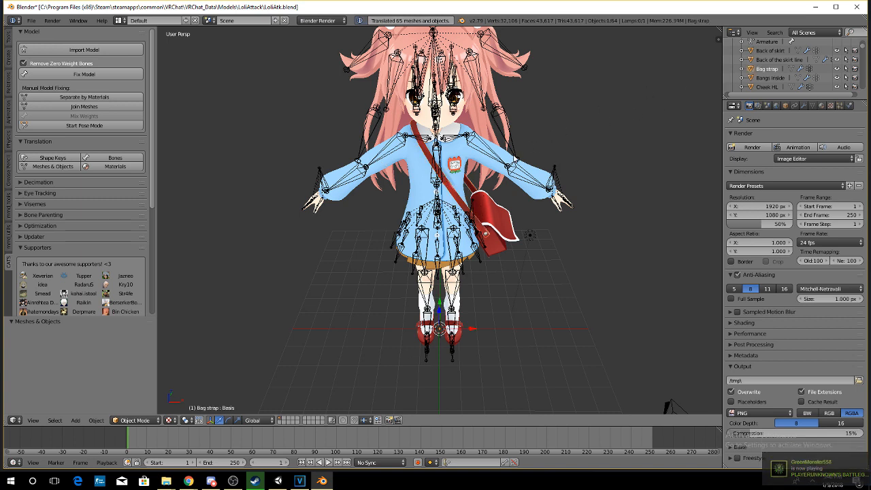
{"action": "right_click", "coordinate": [761, 72]}
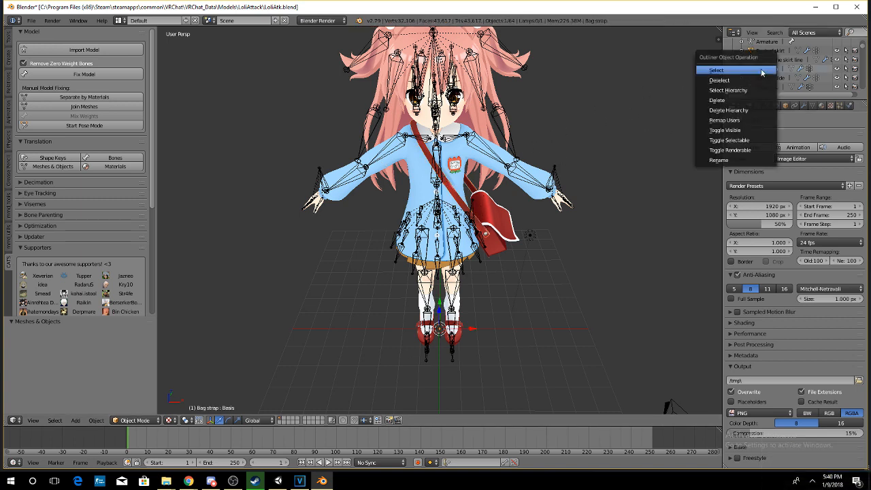
{"action": "left_click", "coordinate": [698, 104]}
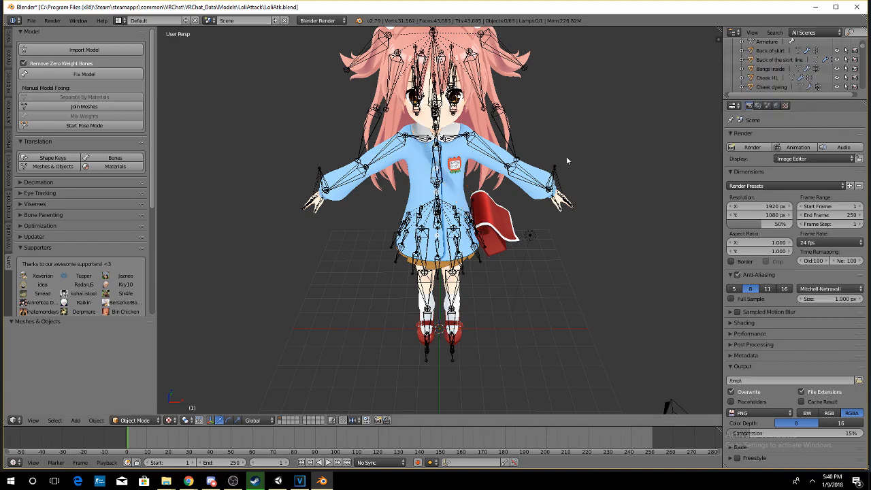
{"action": "key", "text": "ctrl+z"}
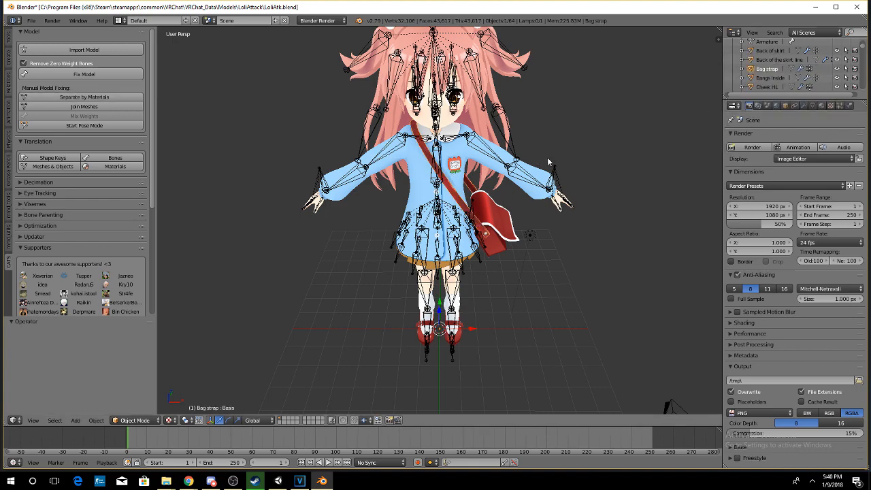
Select the Smock mesh on the character to identify the object by its name.
{"action": "mouse_move", "coordinate": [472, 129]}
{"action": "middle_mouse_down"}
{"action": "mouse_move", "coordinate": [709, 296]}
{"action": "mouse_move", "coordinate": [464, 123]}
{"action": "middle_mouse_up"}
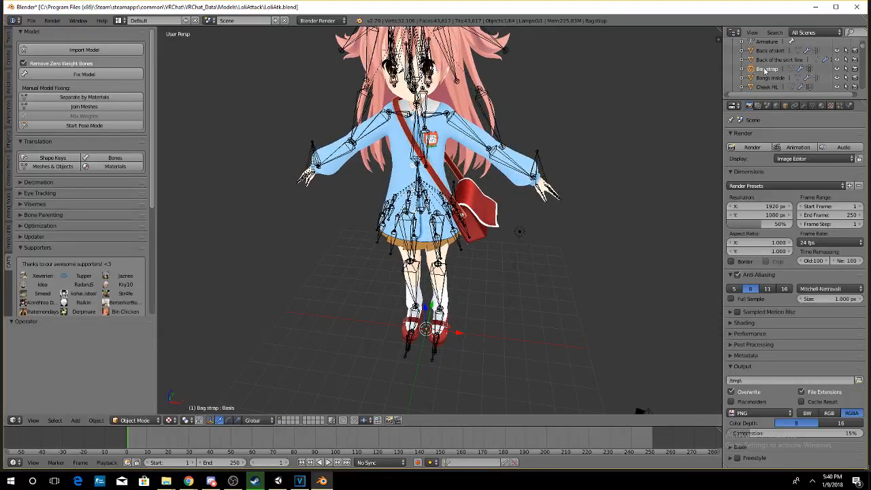
{"action": "scroll", "coordinate": [767, 72], "scroll_direction": "up", "scroll_amount": 2}
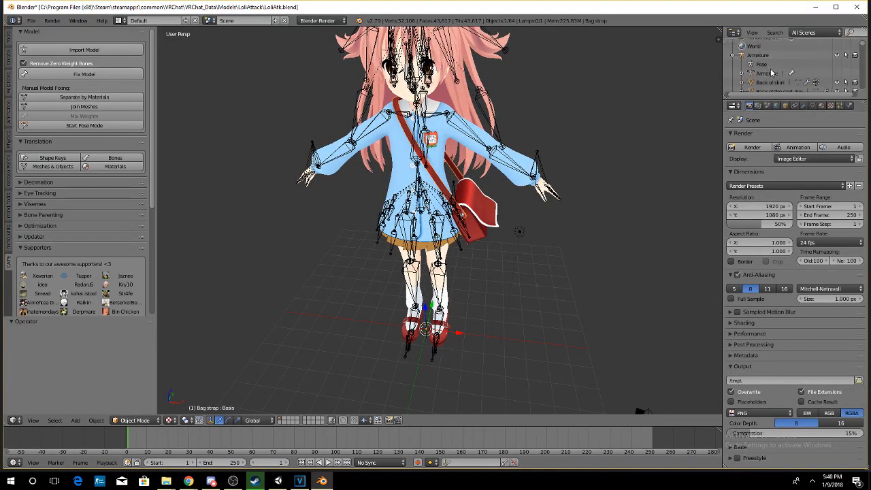
{"action": "right_click", "coordinate": [436, 133]}
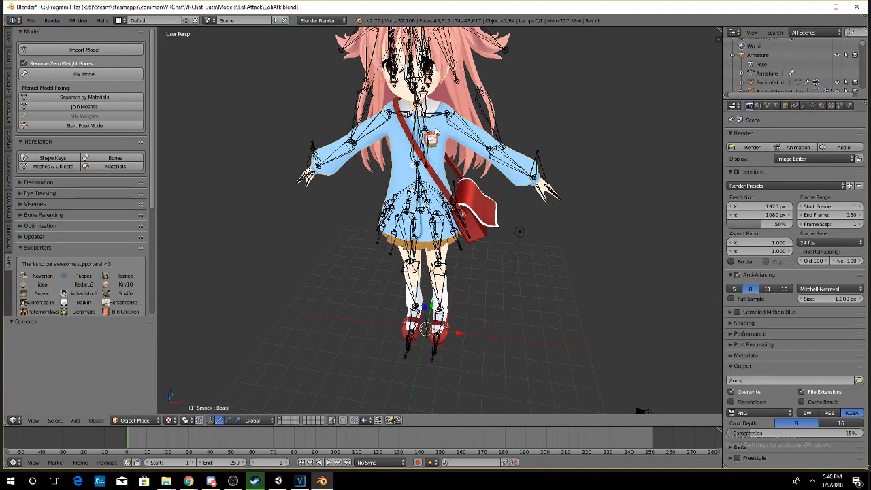
{"action": "right_click", "coordinate": [436, 132]}
Select the bangs mesh, add a Decimate modifier to it and set its collapse ratio to 0.6643.
{"action": "right_click", "coordinate": [453, 65]}
{"action": "right_click", "coordinate": [455, 49]}
{"action": "scroll", "coordinate": [787, 84], "scroll_direction": "down", "scroll_amount": 10}
{"action": "scroll", "coordinate": [787, 84], "scroll_direction": "up", "scroll_amount": 6}
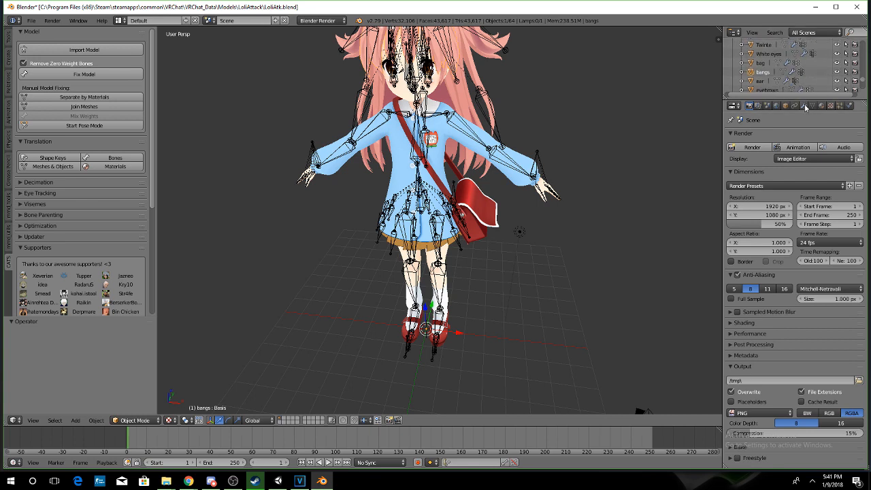
{"action": "left_click", "coordinate": [803, 105]}
{"action": "left_click", "coordinate": [794, 136]}
{"action": "left_click", "coordinate": [685, 197]}
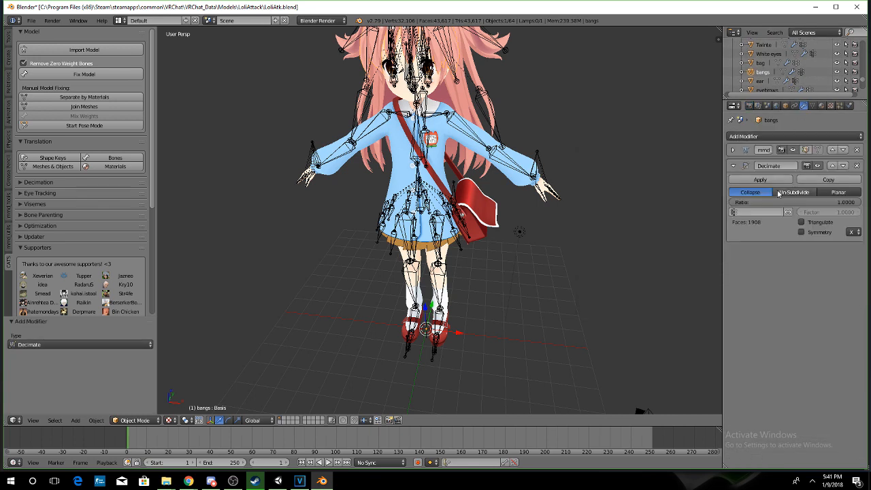
{"action": "left_click_drag", "start_coordinate": [771, 202], "coordinate": [724, 202]}
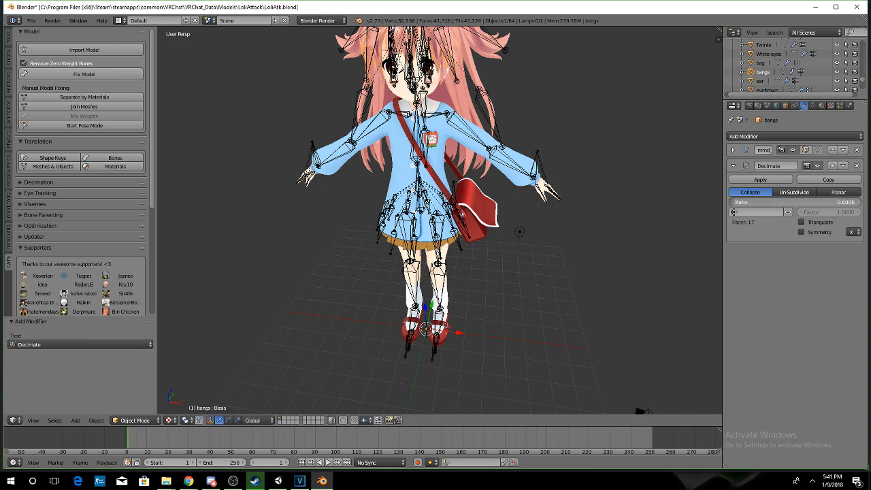
{"action": "left_click_drag", "start_coordinate": [729, 202], "coordinate": [816, 202]}
Check the Back of skirt mesh by moving it off the body, cancel the moves, and delete the mesh.
{"action": "scroll", "coordinate": [775, 63], "scroll_direction": "up", "scroll_amount": 10}
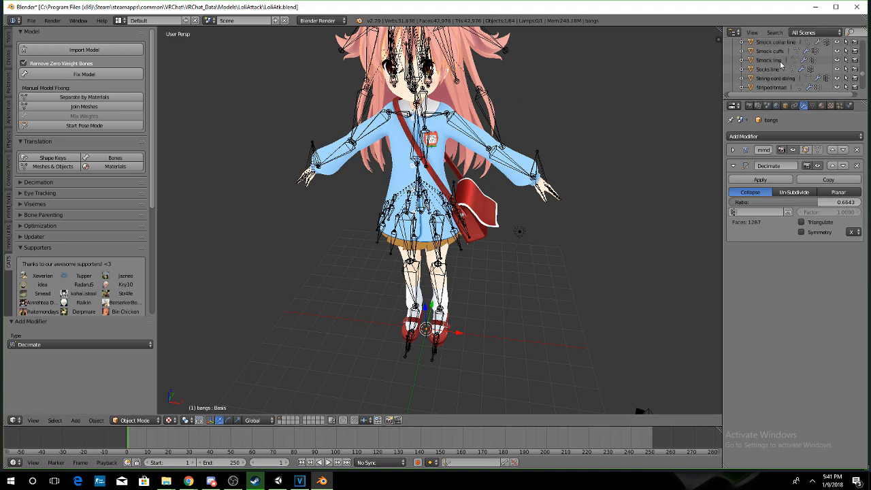
{"action": "scroll", "coordinate": [776, 63], "scroll_direction": "down", "scroll_amount": 2}
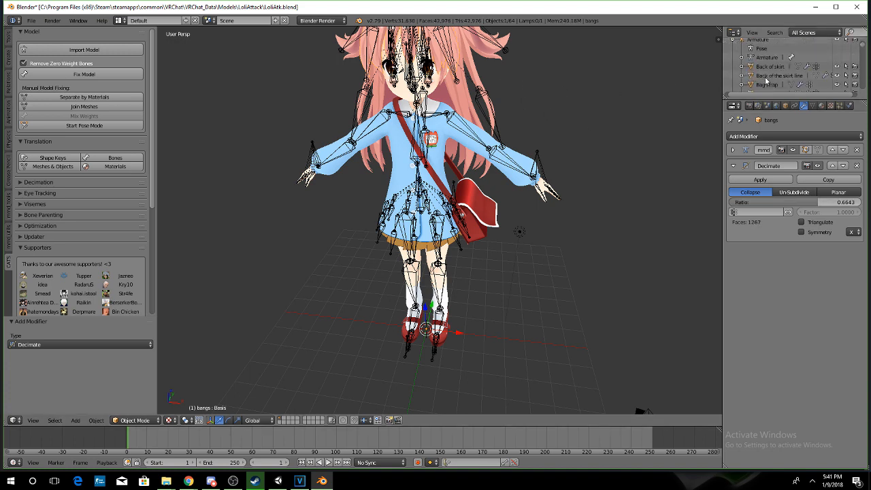
{"action": "left_click", "coordinate": [765, 66]}
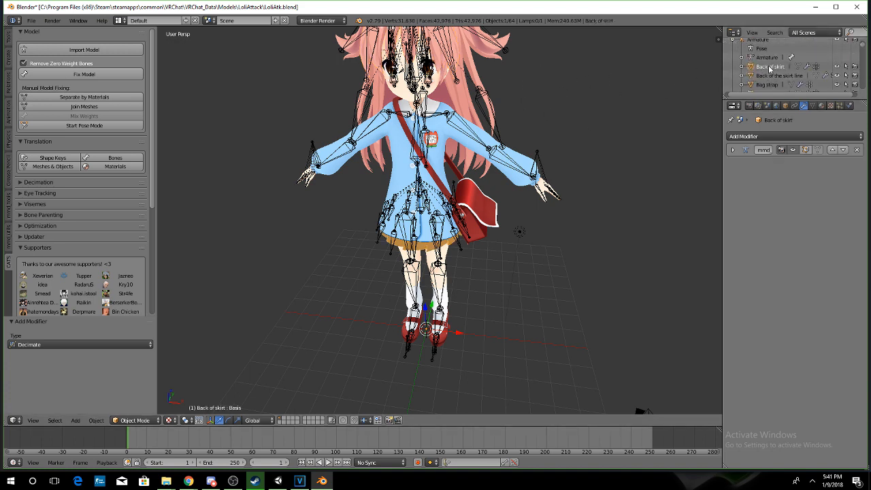
{"action": "key", "text": "g"}
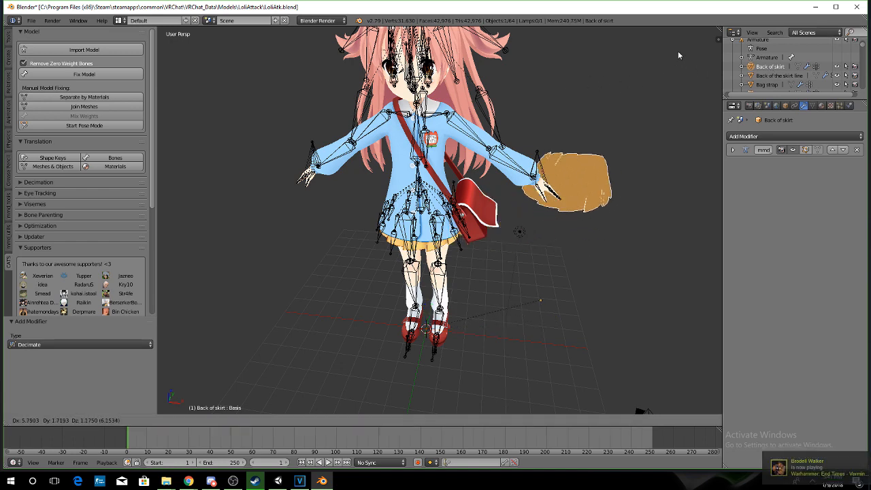
{"action": "right_click", "coordinate": [674, 55]}
{"action": "middle_click_drag", "start_coordinate": [636, 76], "coordinate": [612, 70]}
{"action": "key", "text": "g"}
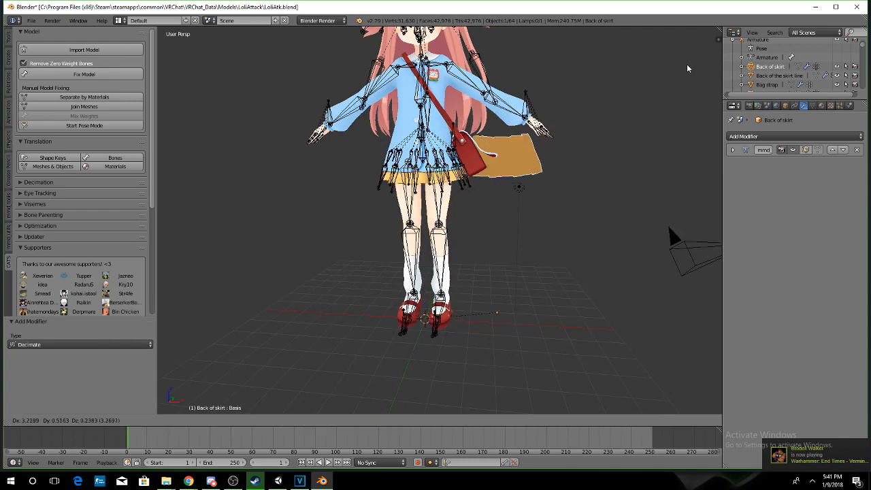
{"action": "right_click", "coordinate": [658, 63]}
{"action": "middle_click_drag", "start_coordinate": [605, 38], "coordinate": [598, 72]}
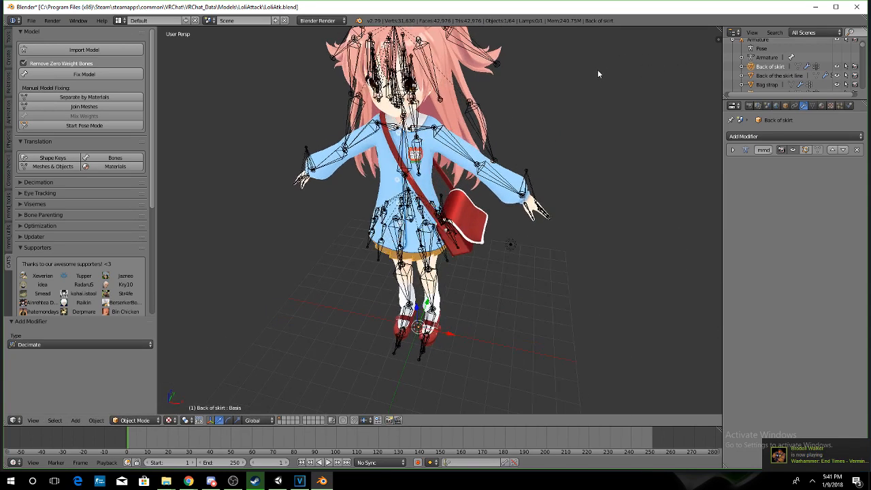
{"action": "right_click", "coordinate": [764, 69]}
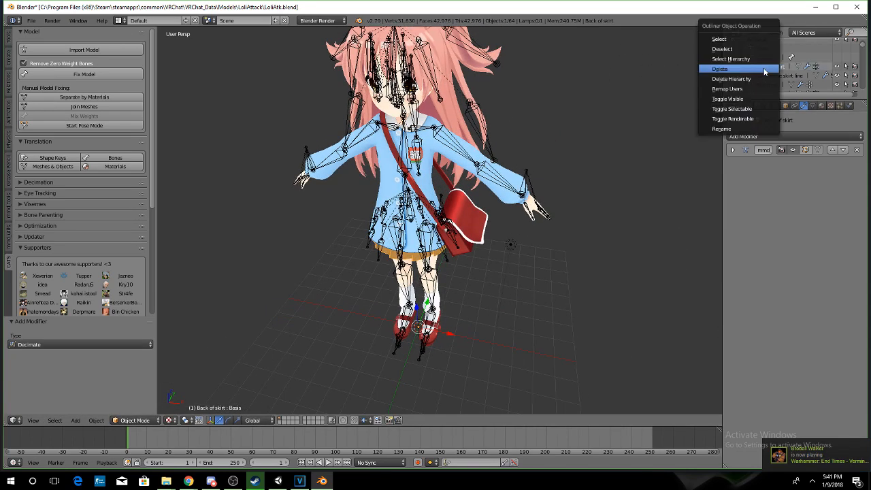
{"action": "left_click", "coordinate": [723, 69]}
Select the Back of the skirt line mesh and move it aside to inspect it, then cancel the move.
{"action": "left_click", "coordinate": [769, 68]}
{"action": "key", "text": "g"}
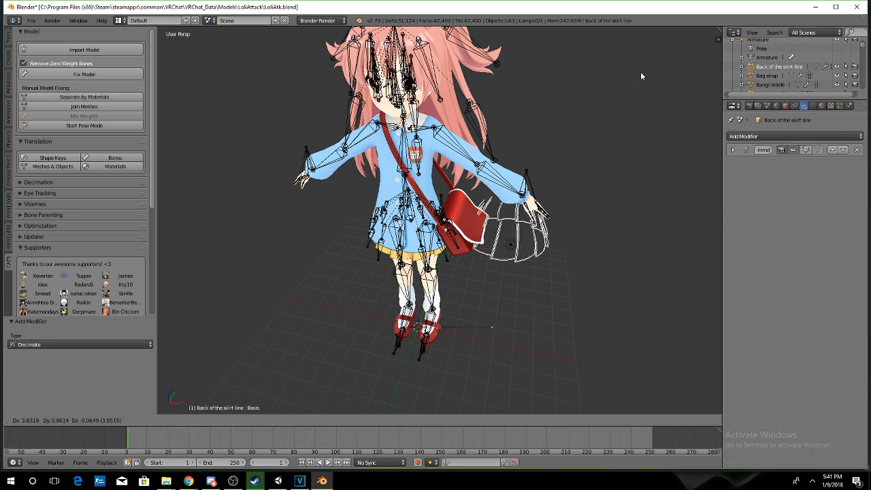
{"action": "key", "text": "Escape"}
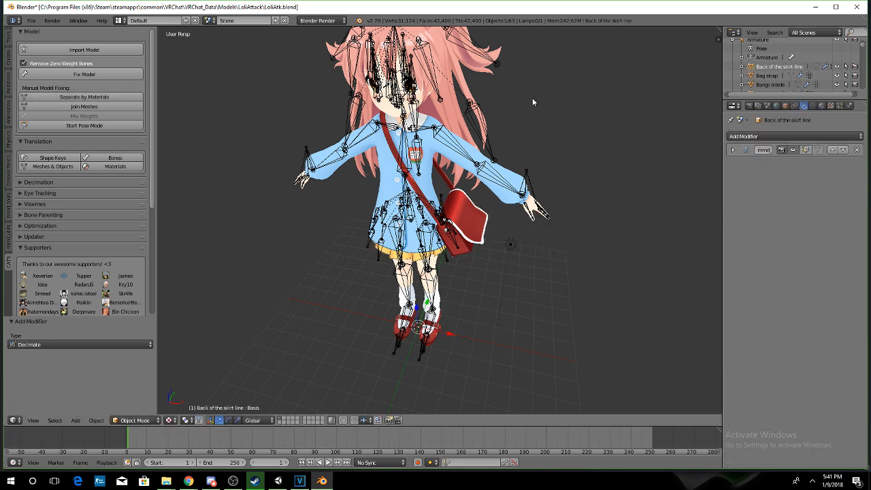
Select the Bag strap mesh, add a Decimate modifier to it and set its collapse ratio to 0.6113.
{"action": "left_click", "coordinate": [767, 76]}
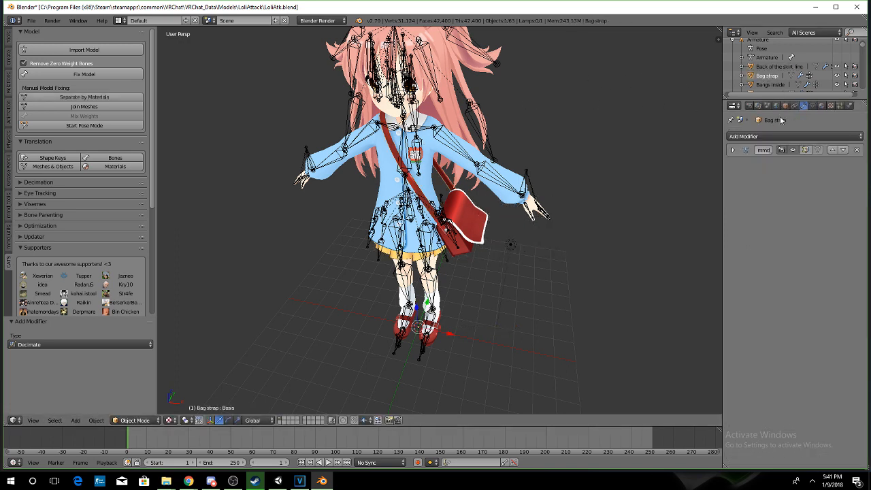
{"action": "left_click", "coordinate": [789, 137]}
{"action": "left_click", "coordinate": [691, 197]}
{"action": "left_click_drag", "start_coordinate": [848, 202], "coordinate": [810, 202]}
{"action": "middle_click_drag", "start_coordinate": [513, 121], "coordinate": [476, 115]}
{"action": "scroll", "coordinate": [543, 125], "scroll_direction": "up", "scroll_amount": 4}
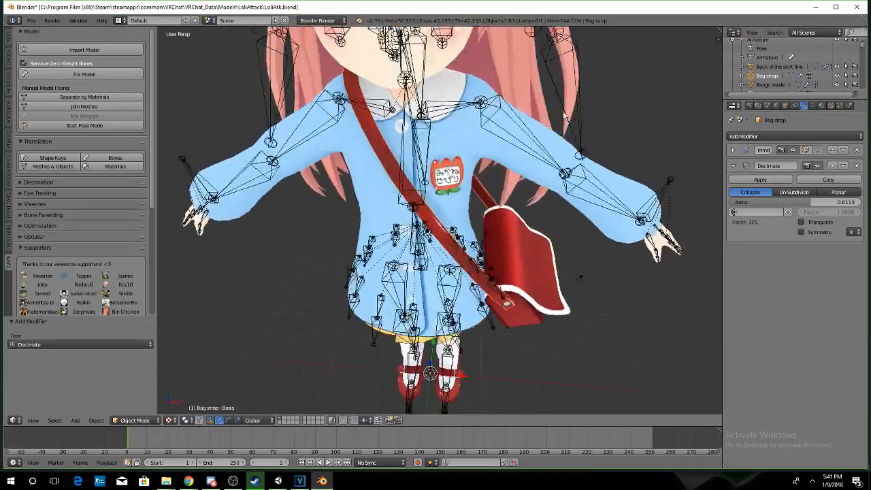
Select the hair, cheek and eye meshes on the character one by one to identify them by name.
{"action": "scroll", "coordinate": [562, 108], "scroll_direction": "down", "scroll_amount": 4}
{"action": "middle_click_drag", "start_coordinate": [562, 107], "coordinate": [501, 97]}
{"action": "right_click", "coordinate": [457, 60]}
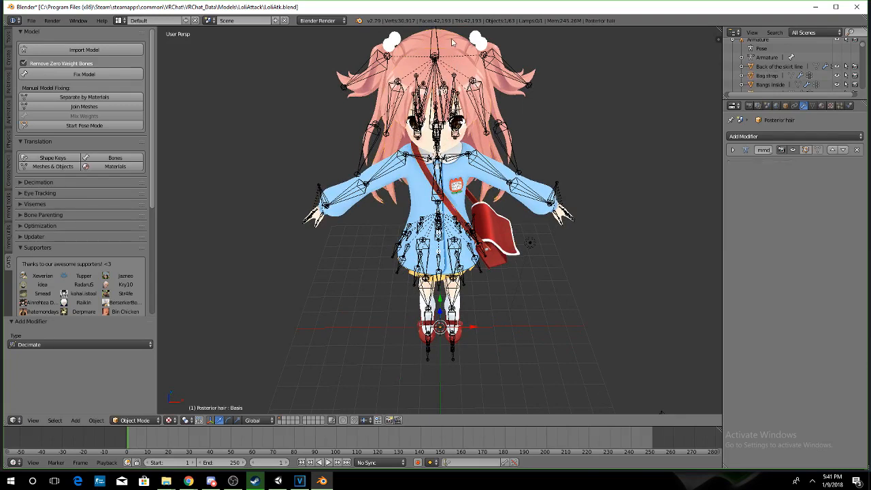
{"action": "right_click", "coordinate": [446, 146]}
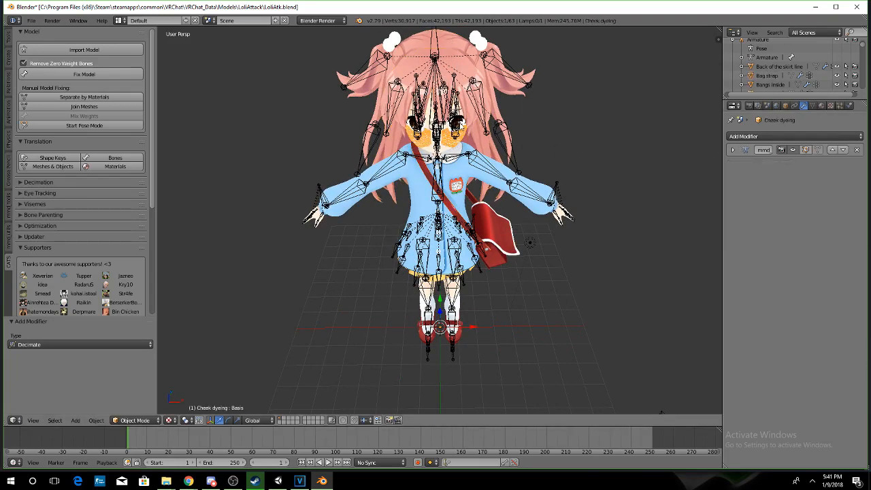
{"action": "right_click", "coordinate": [458, 126]}
{"action": "scroll", "coordinate": [461, 119], "scroll_direction": "up", "scroll_amount": 3}
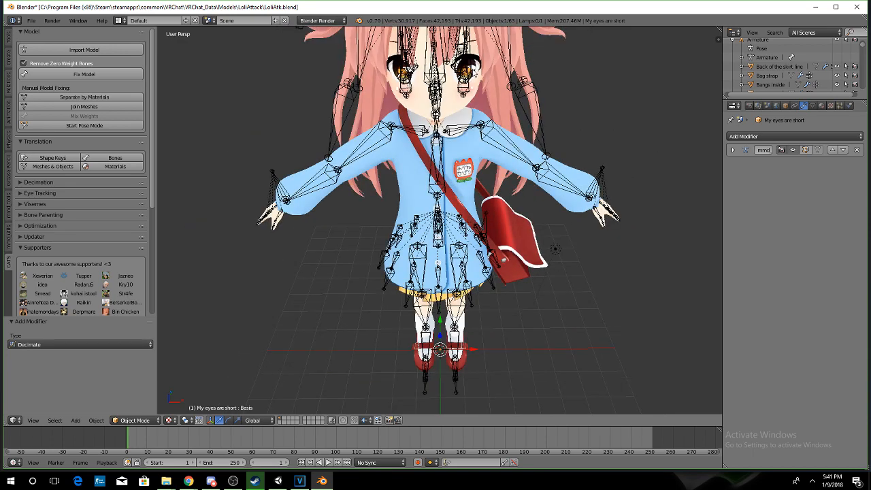
{"action": "scroll", "coordinate": [782, 75], "scroll_direction": "down", "scroll_amount": 10}
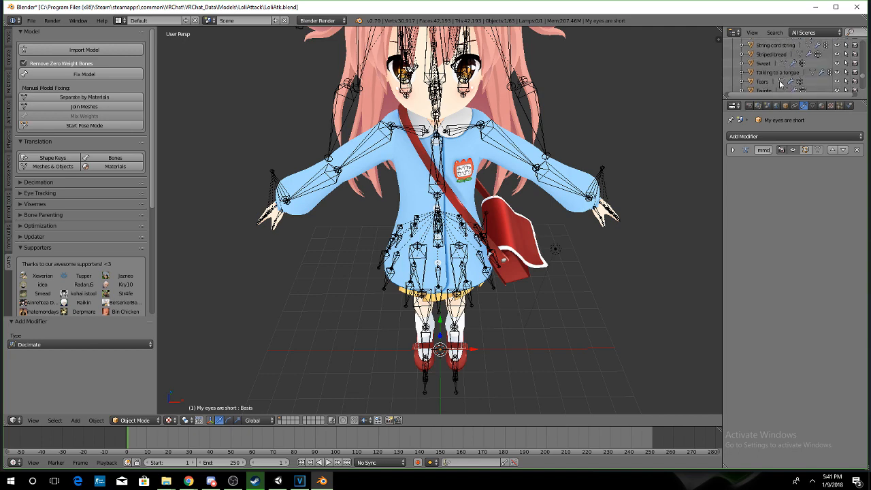
{"action": "scroll", "coordinate": [782, 84], "scroll_direction": "up", "scroll_amount": 5}
{"action": "scroll", "coordinate": [783, 83], "scroll_direction": "up", "scroll_amount": 5}
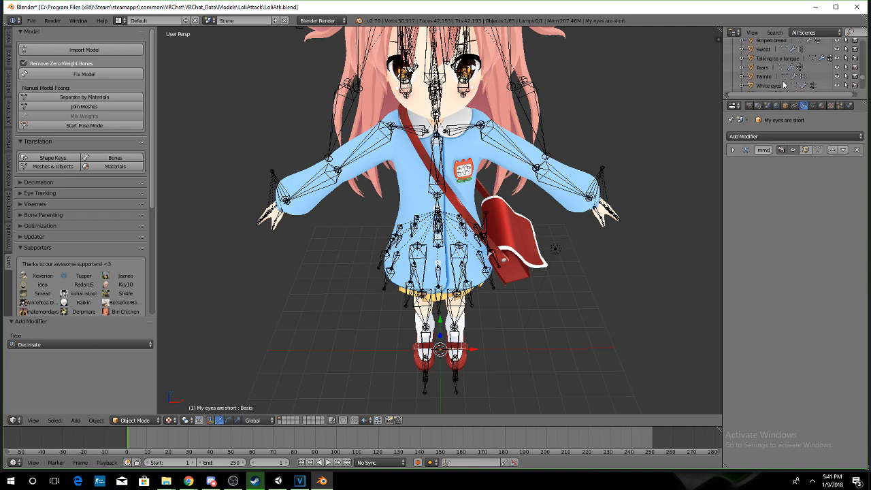
Select the My eyes are short mesh on the character's eyes and delete that object.
{"action": "right_click", "coordinate": [473, 87]}
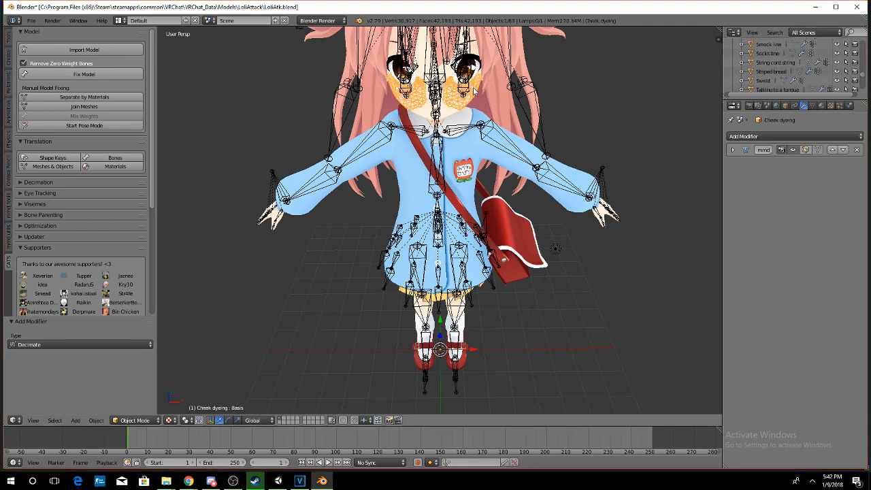
{"action": "right_click", "coordinate": [469, 74]}
{"action": "right_click", "coordinate": [468, 71]}
{"action": "scroll", "coordinate": [773, 82], "scroll_direction": "down", "scroll_amount": 2}
{"action": "scroll", "coordinate": [773, 82], "scroll_direction": "up", "scroll_amount": 10}
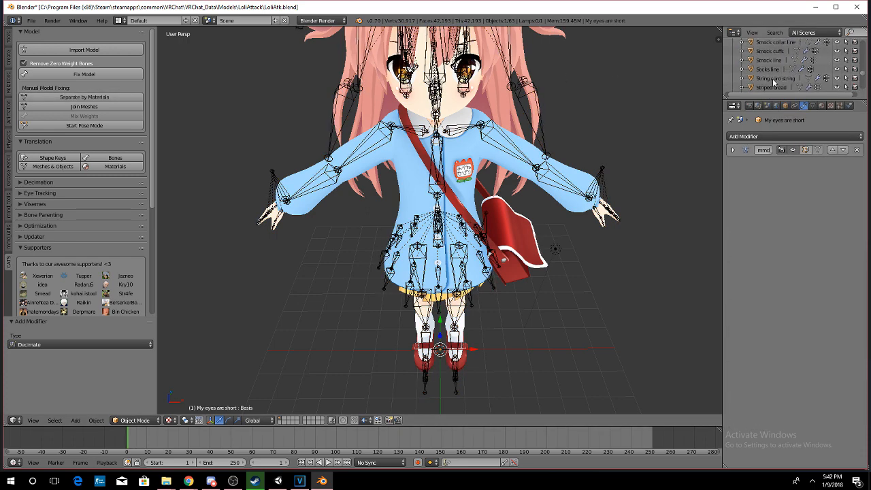
{"action": "scroll", "coordinate": [775, 80], "scroll_direction": "up", "scroll_amount": 4}
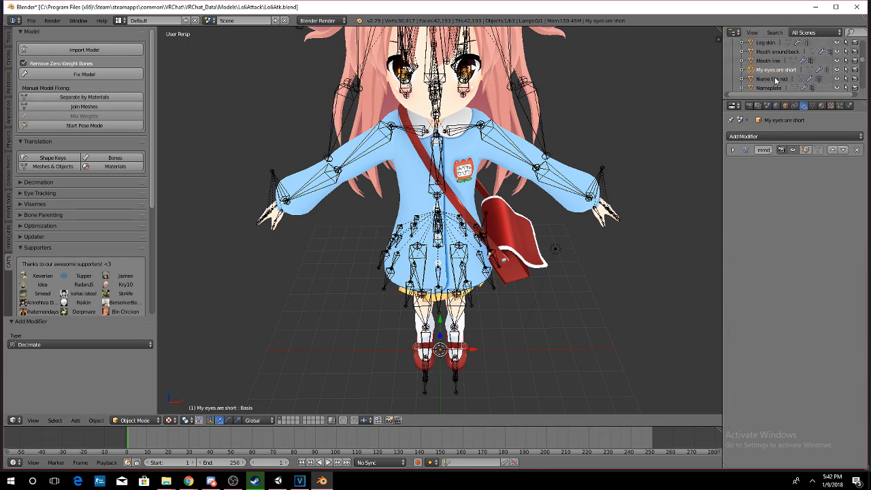
{"action": "right_click", "coordinate": [772, 70]}
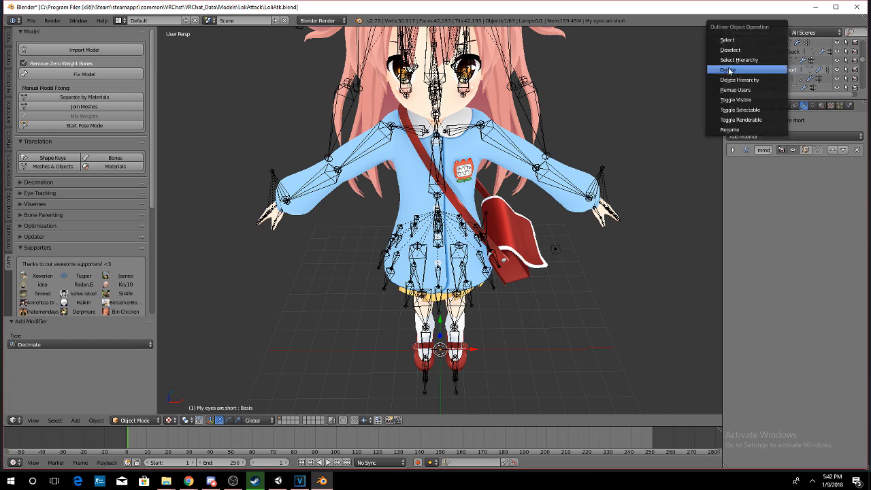
{"action": "left_click", "coordinate": [728, 70]}
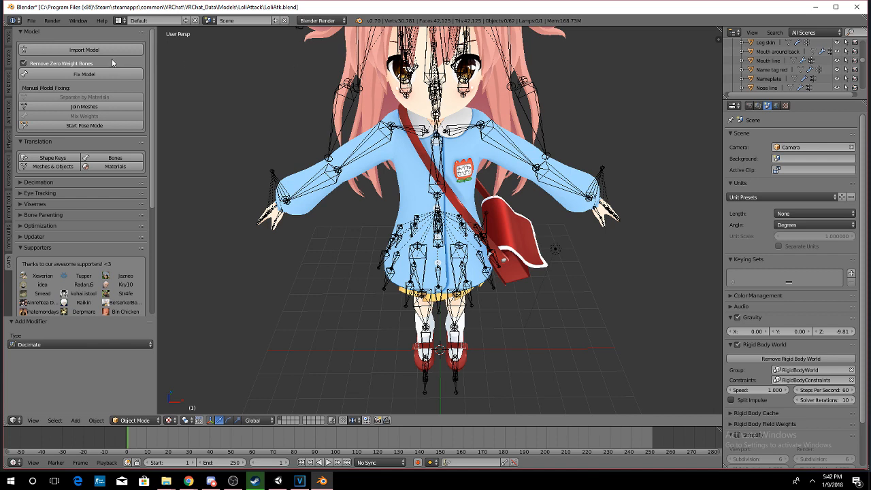
Join all of the model's separate meshes into one with Cats.
{"action": "left_click", "coordinate": [99, 107]}
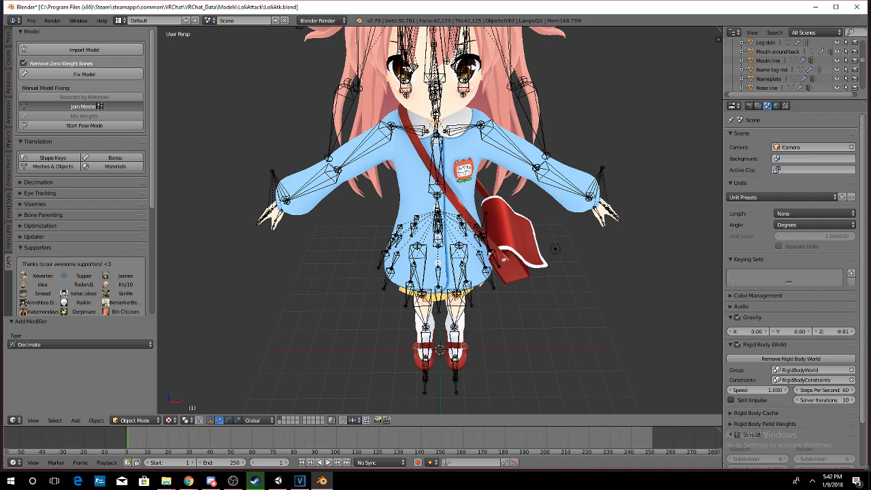
{"action": "middle_click_drag", "start_coordinate": [389, 202], "coordinate": [468, 285]}
{"action": "scroll", "coordinate": [389, 138], "scroll_direction": "down", "scroll_amount": 1}
{"action": "middle_click_drag", "start_coordinate": [315, 85], "coordinate": [304, 157]}
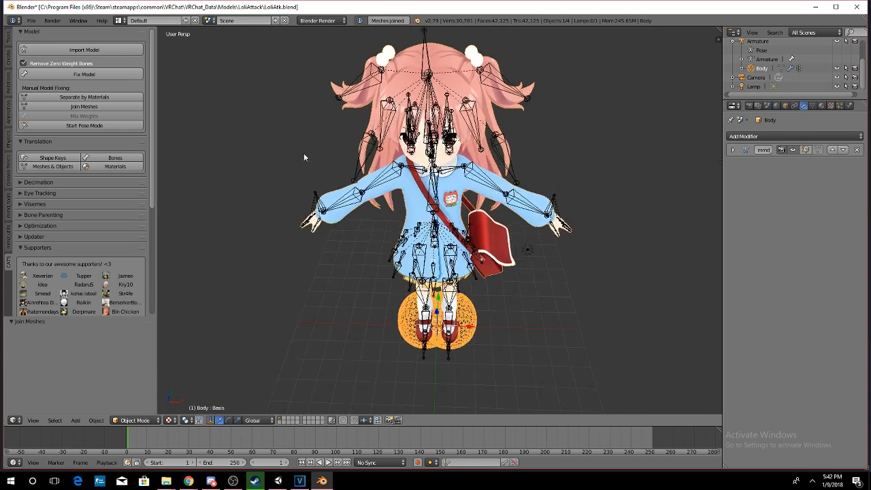
Create eye tracking with Cats, keeping Wink 2 and Wink 2 right as the left and right blink shapes.
{"action": "left_click", "coordinate": [19, 196]}
{"action": "scroll", "coordinate": [111, 139], "scroll_direction": "down", "scroll_amount": 2}
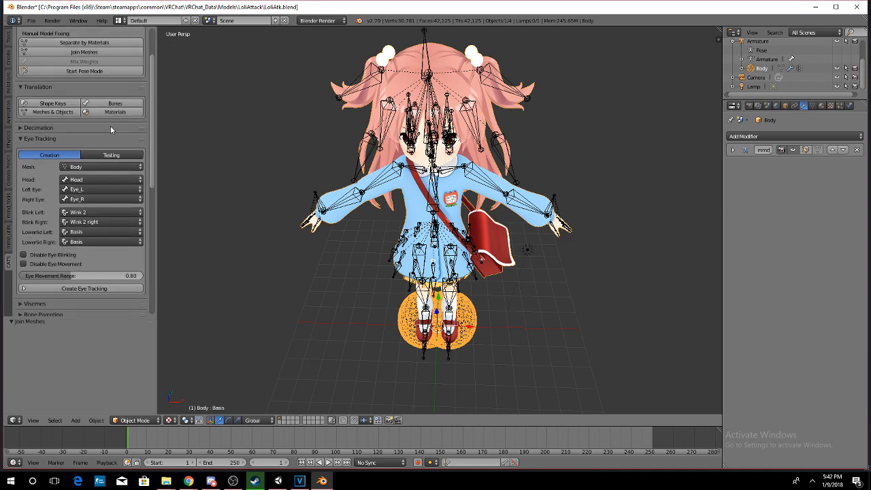
{"action": "scroll", "coordinate": [510, 126], "scroll_direction": "up", "scroll_amount": 2}
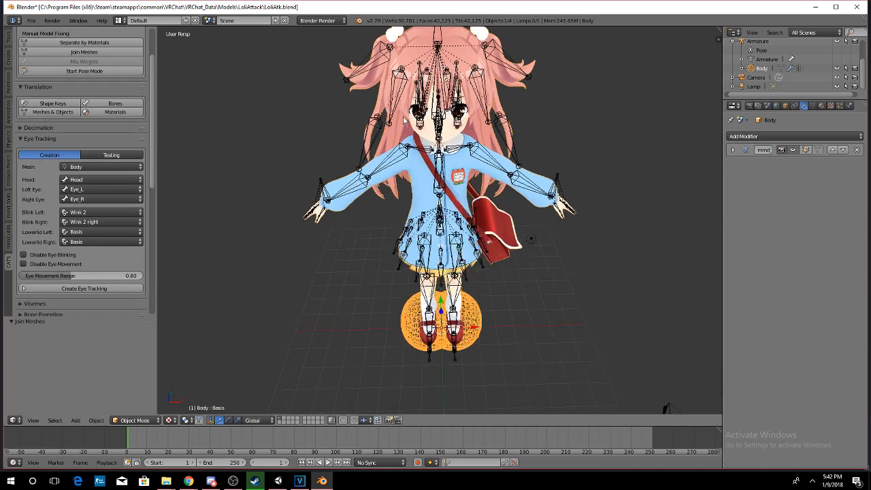
{"action": "left_click", "coordinate": [85, 212]}
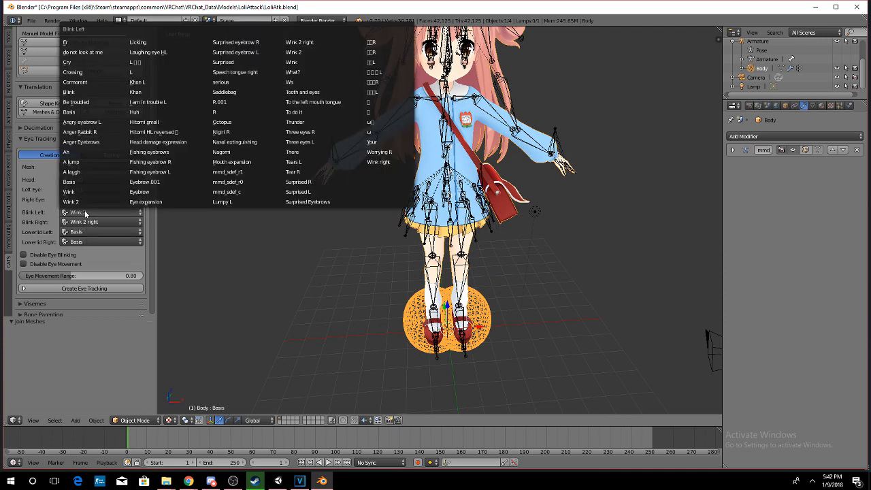
{"action": "left_click", "coordinate": [85, 214]}
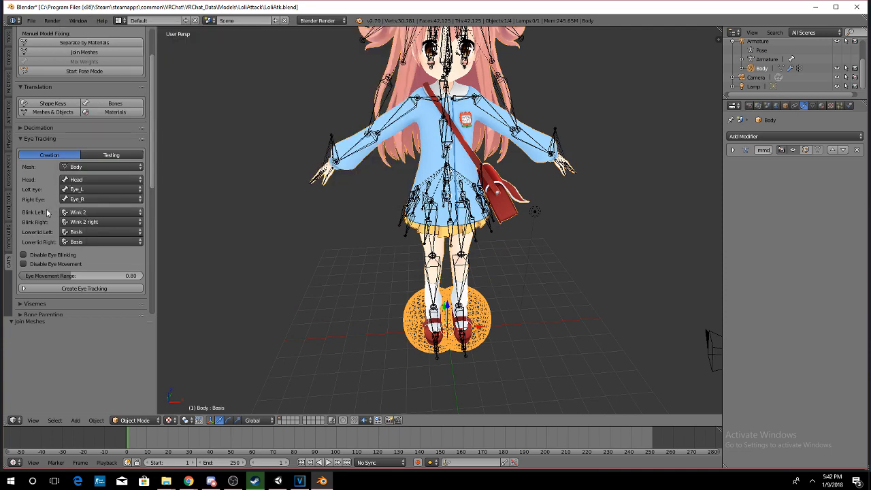
{"action": "left_click", "coordinate": [54, 287]}
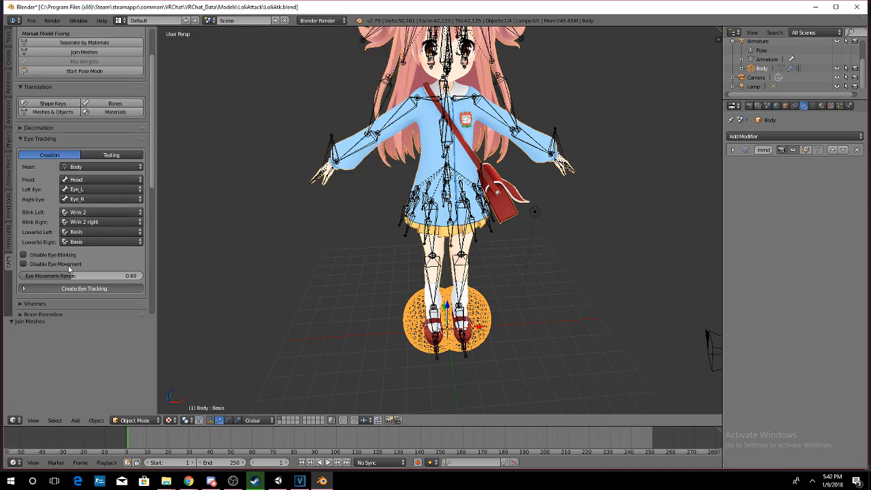
Start eye testing and test the blink and lower lid shapes on the model.
{"action": "left_click", "coordinate": [104, 170]}
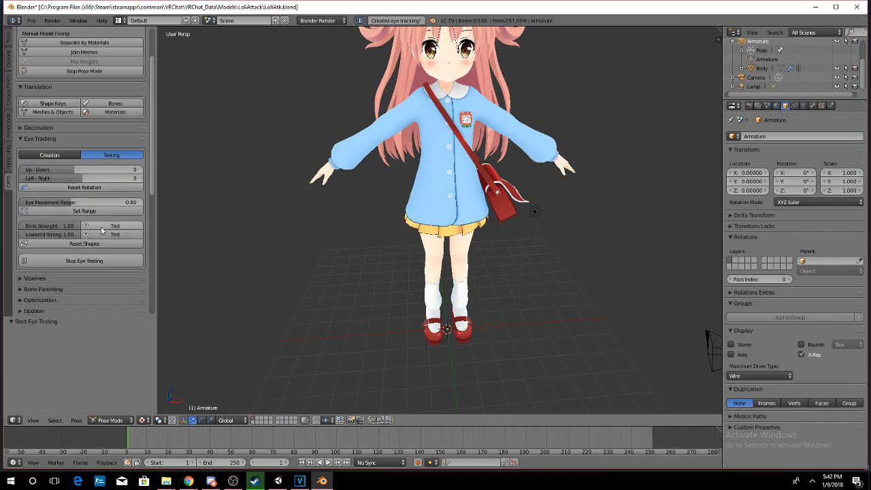
{"action": "left_click", "coordinate": [102, 227]}
{"action": "left_click", "coordinate": [102, 234]}
{"action": "scroll", "coordinate": [93, 217], "scroll_direction": "down", "scroll_amount": 8}
{"action": "scroll", "coordinate": [91, 220], "scroll_direction": "up", "scroll_amount": 6}
Start an FBX export and choose the existing LoliAtk.fbx as the target file.
{"action": "left_click", "coordinate": [31, 21]}
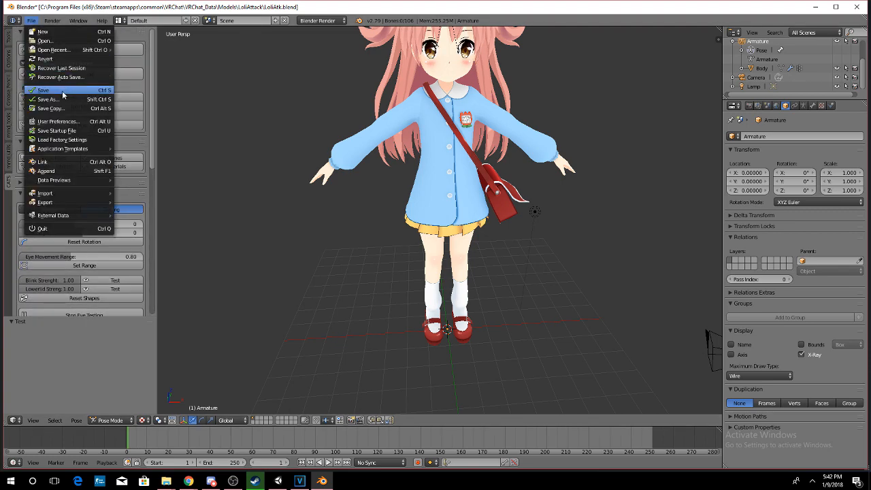
{"action": "mouse_move", "coordinate": [85, 201]}
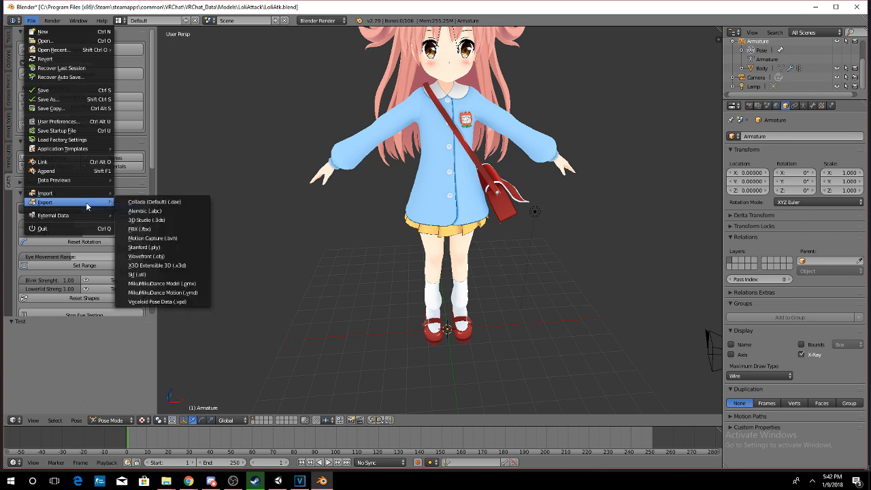
{"action": "left_click", "coordinate": [143, 228]}
{"action": "left_click", "coordinate": [146, 85]}
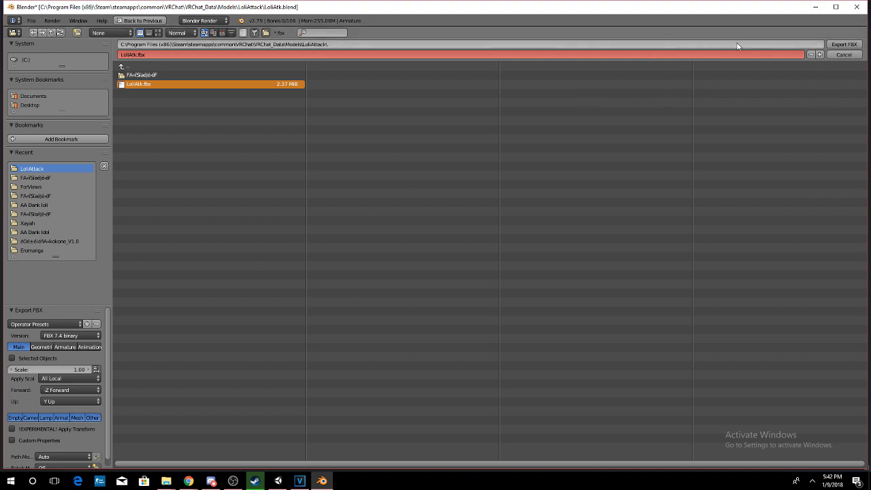
Quit Blender without saving the changes and switch to the Unity project.
{"action": "left_click", "coordinate": [851, 8]}
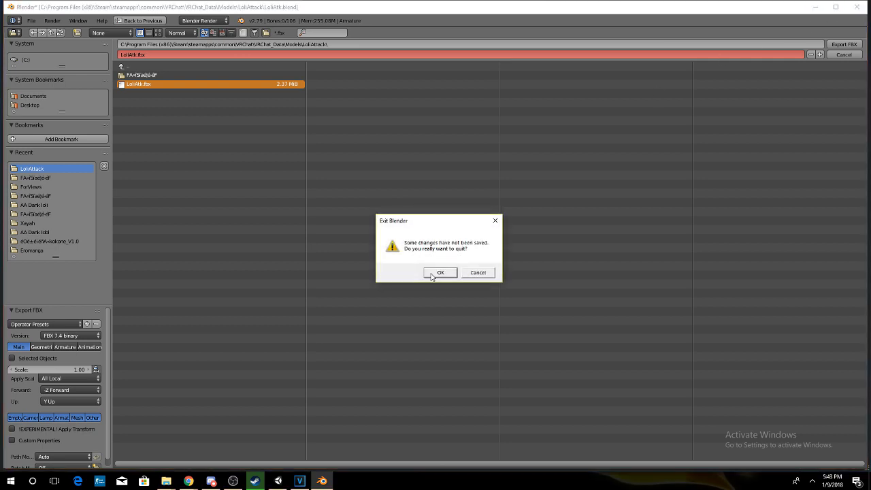
{"action": "left_click", "coordinate": [438, 272]}
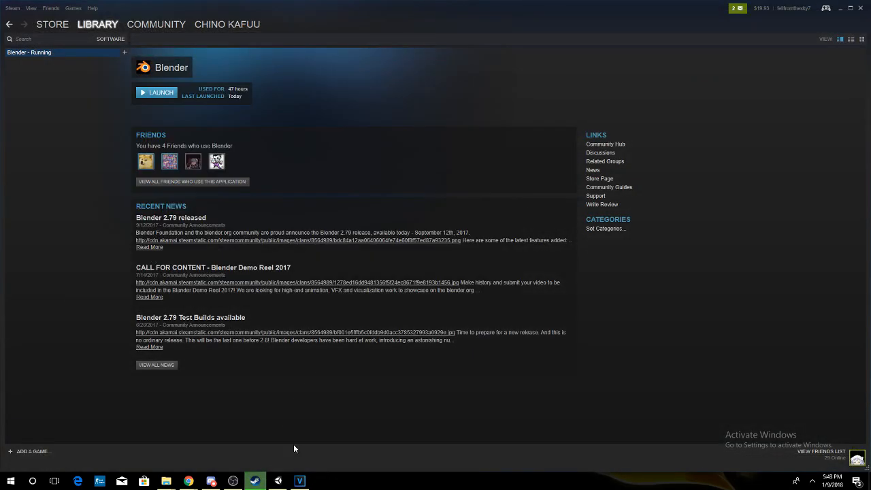
{"action": "left_click", "coordinate": [278, 480]}
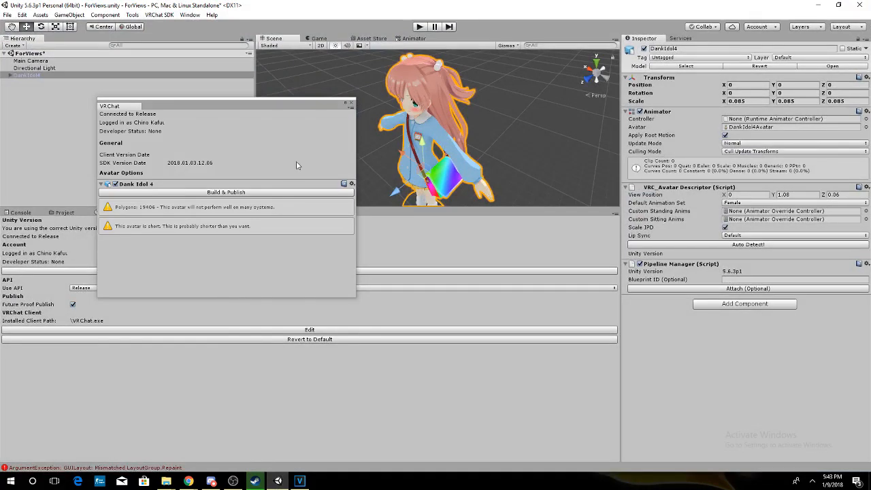
Close the VRChat build window and discard the unsaved changes in the ForViews scene.
{"action": "left_click", "coordinate": [351, 103]}
{"action": "right_click", "coordinate": [47, 53]}
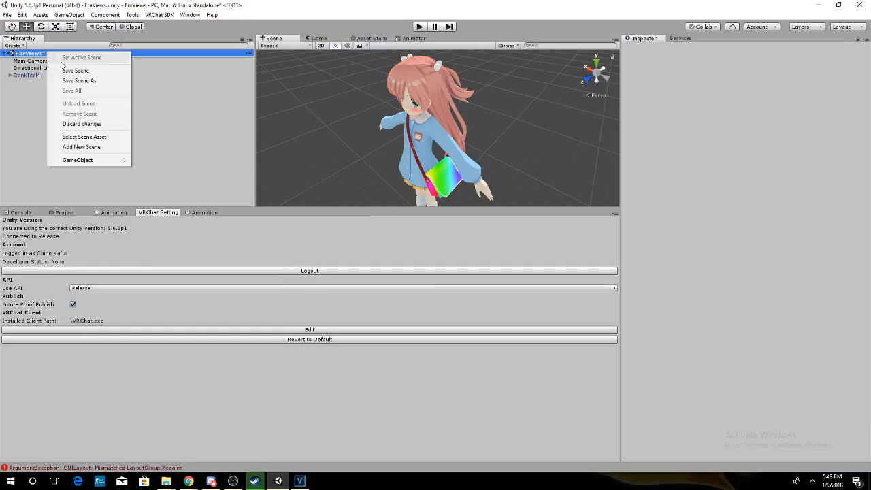
{"action": "left_click", "coordinate": [82, 124]}
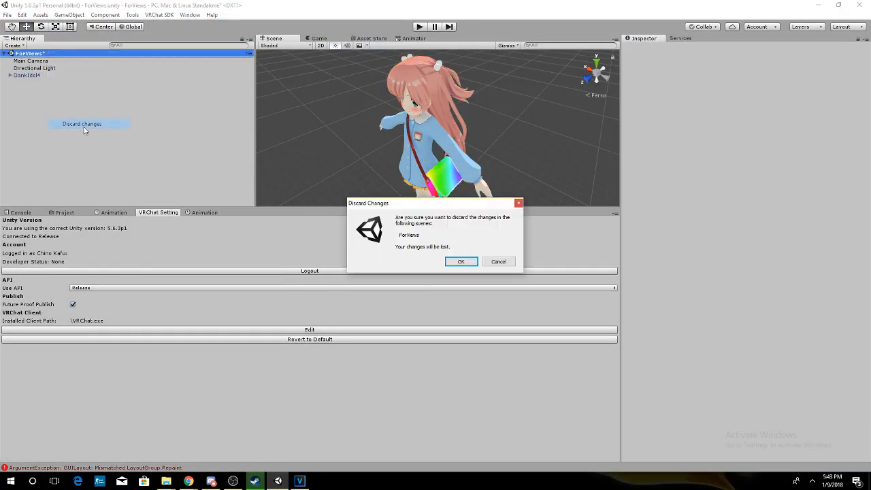
{"action": "left_click", "coordinate": [450, 261]}
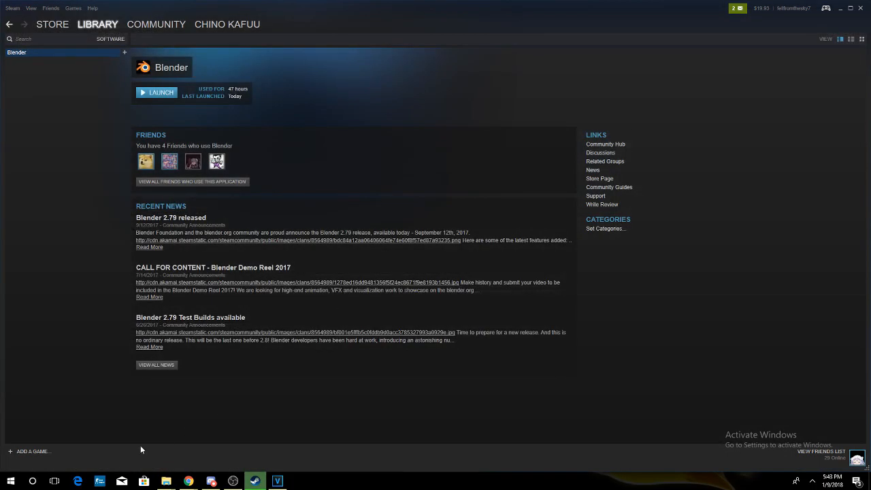
Search Windows for unity, launch Unity again and open the ForViews project.
{"action": "left_click", "coordinate": [32, 480]}
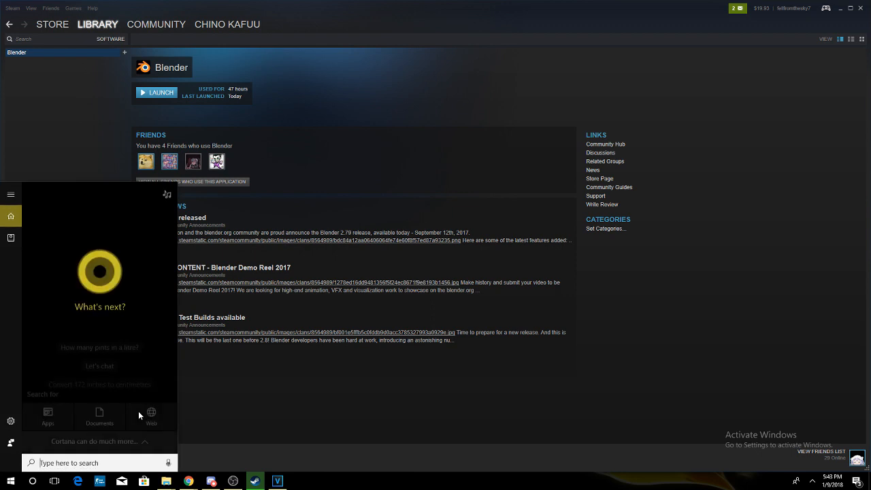
{"action": "type", "text": "unity"}
{"action": "left_click", "coordinate": [76, 231]}
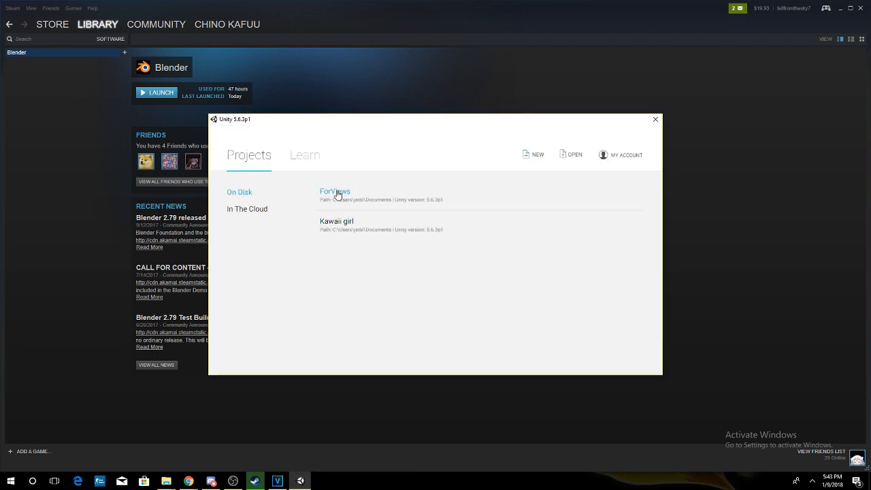
{"action": "left_click", "coordinate": [336, 194]}
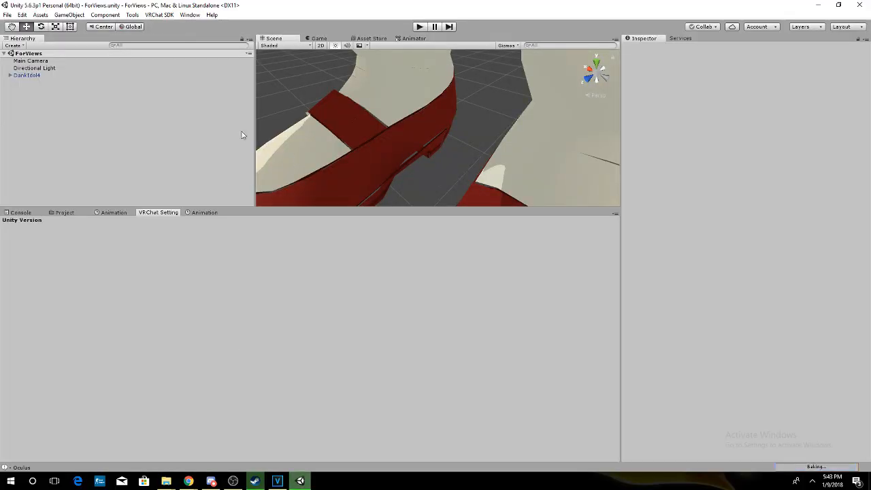
Delete the DankIdol4 model from the scene and show the contents of the project's Assets folder.
{"action": "right_click", "coordinate": [26, 75]}
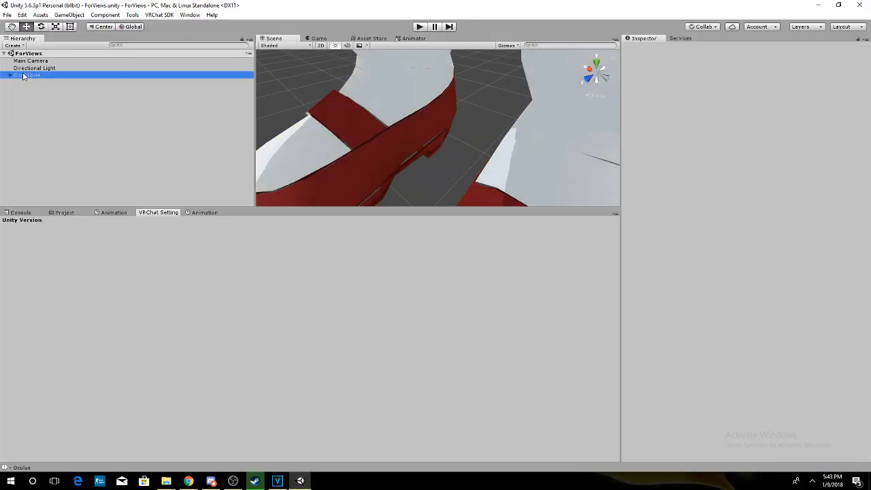
{"action": "left_click", "coordinate": [49, 122]}
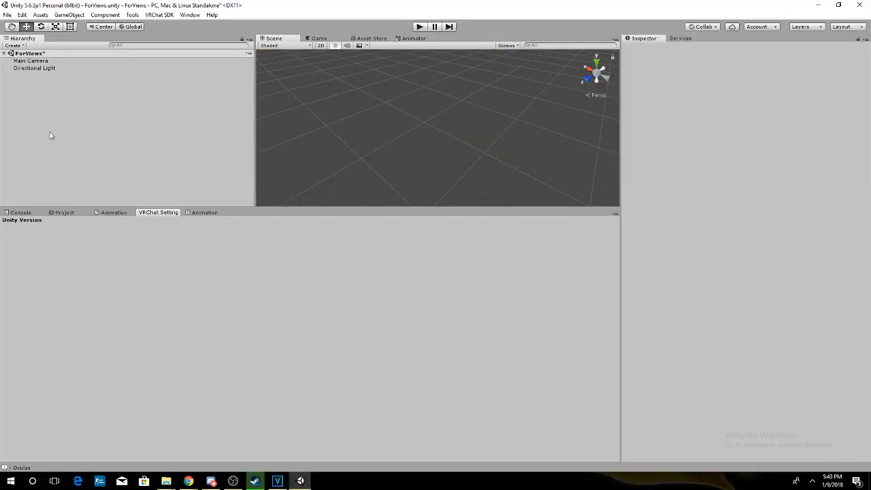
{"action": "left_click", "coordinate": [65, 212]}
{"action": "left_click", "coordinate": [5, 279]}
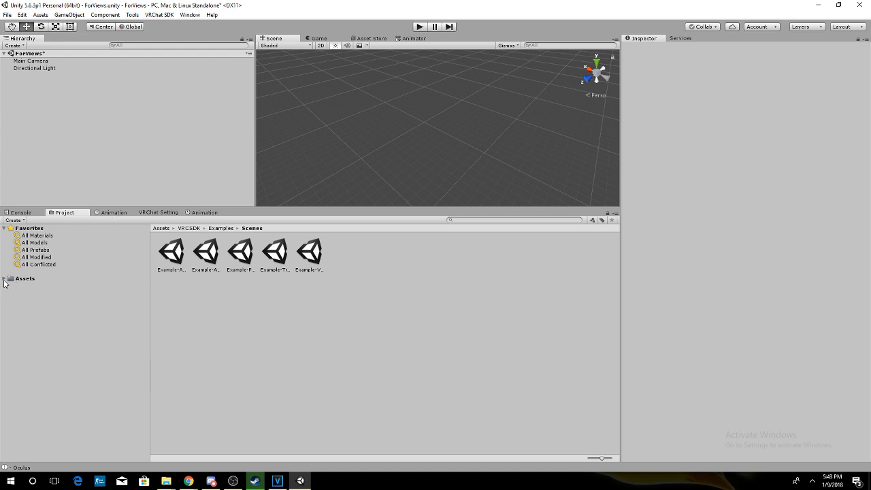
{"action": "left_click", "coordinate": [21, 279]}
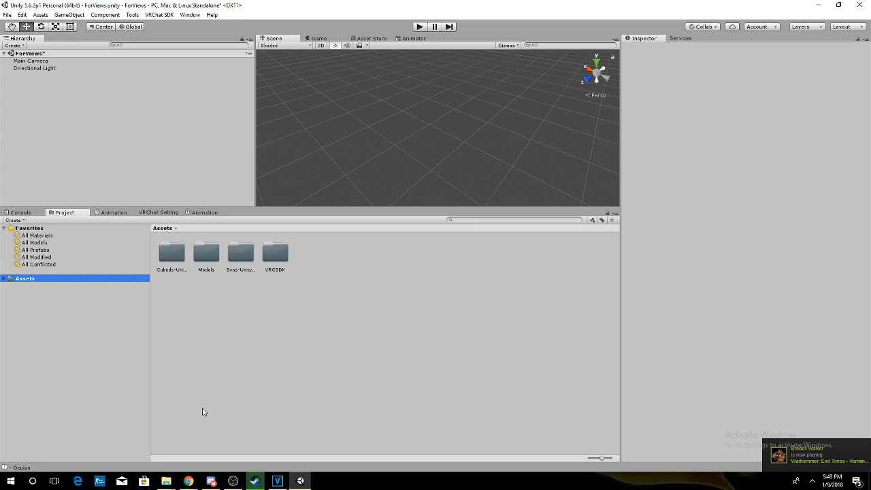
Bring up the Downloads folder in File Explorer and arrange it side by side with Unity.
{"action": "mouse_move", "coordinate": [166, 480]}
{"action": "left_click", "coordinate": [181, 441]}
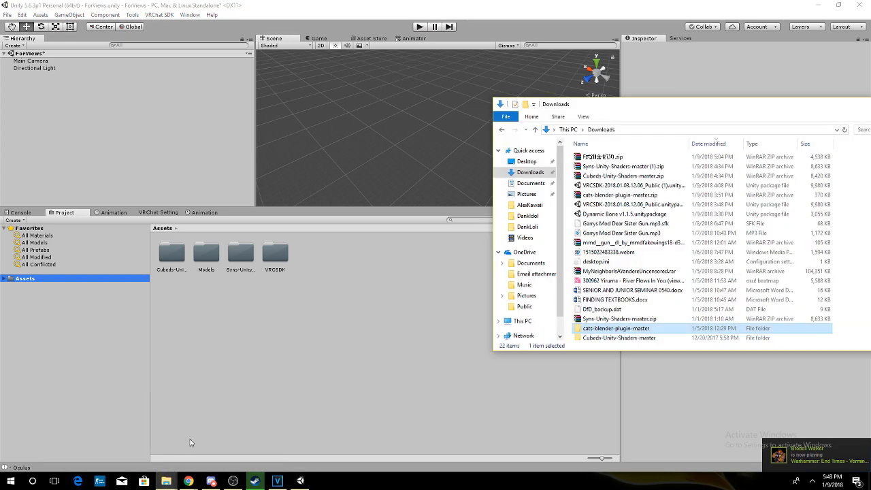
{"action": "left_click_drag", "start_coordinate": [703, 104], "coordinate": [870, 134]}
{"action": "left_click", "coordinate": [107, 125]}
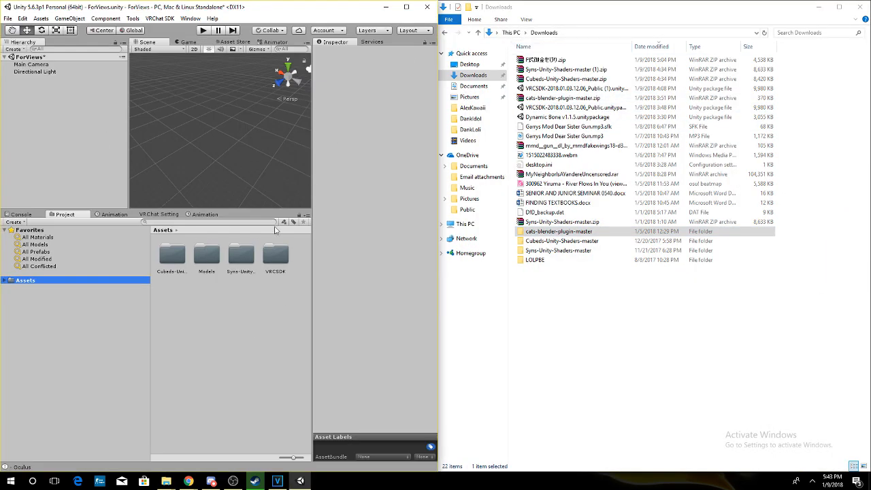
Review the Syns and Cubeds shader archives, their extracted folders and the VRCSDK package in Downloads, and return to a maximized Unity window.
{"action": "left_click", "coordinate": [550, 71]}
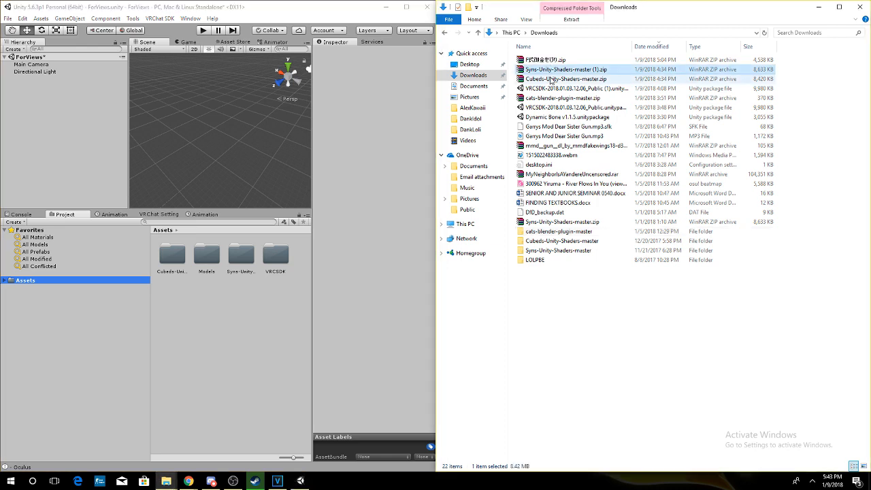
{"action": "left_click", "coordinate": [553, 79]}
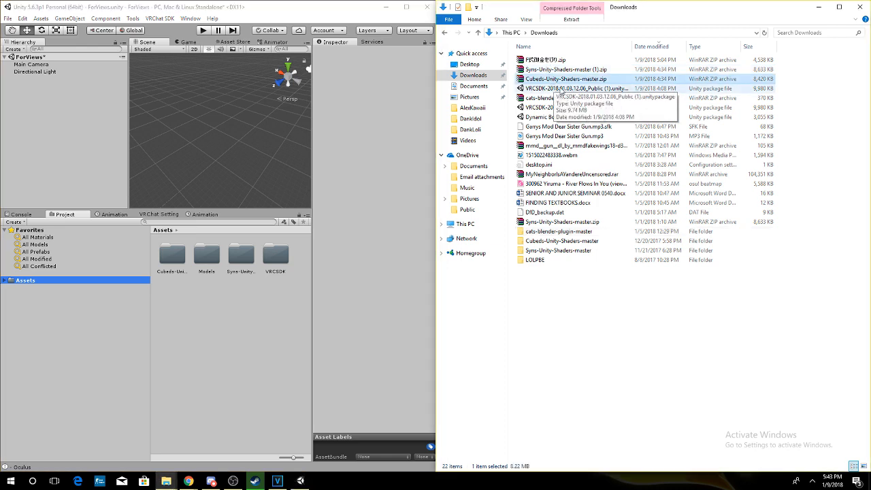
{"action": "left_click", "coordinate": [564, 89]}
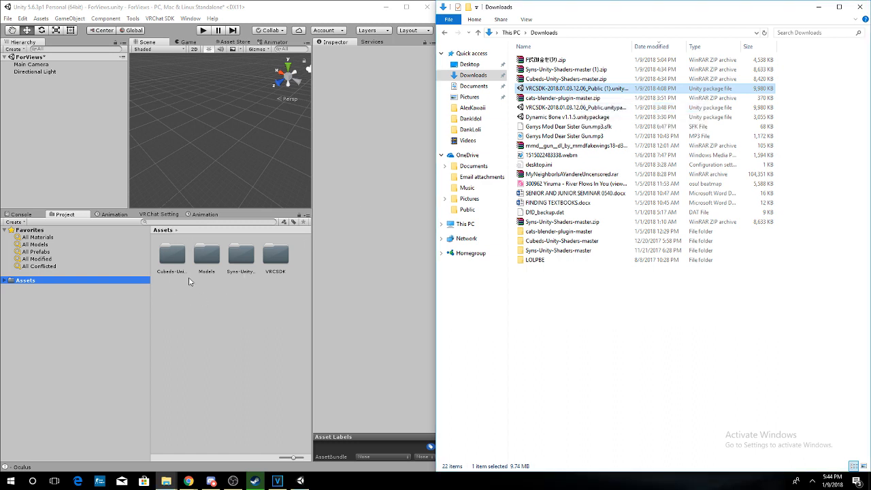
{"action": "left_click", "coordinate": [561, 79]}
{"action": "left_click", "coordinate": [562, 70]}
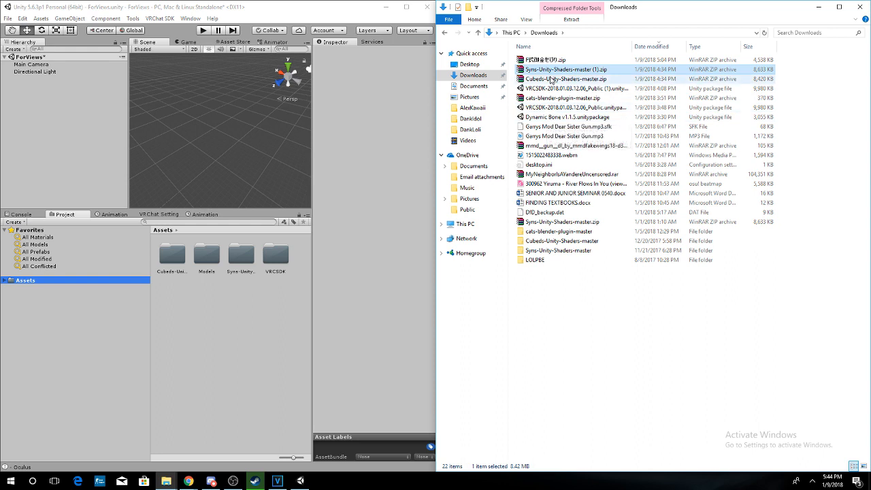
{"action": "left_click", "coordinate": [553, 80]}
{"action": "left_click", "coordinate": [548, 71]}
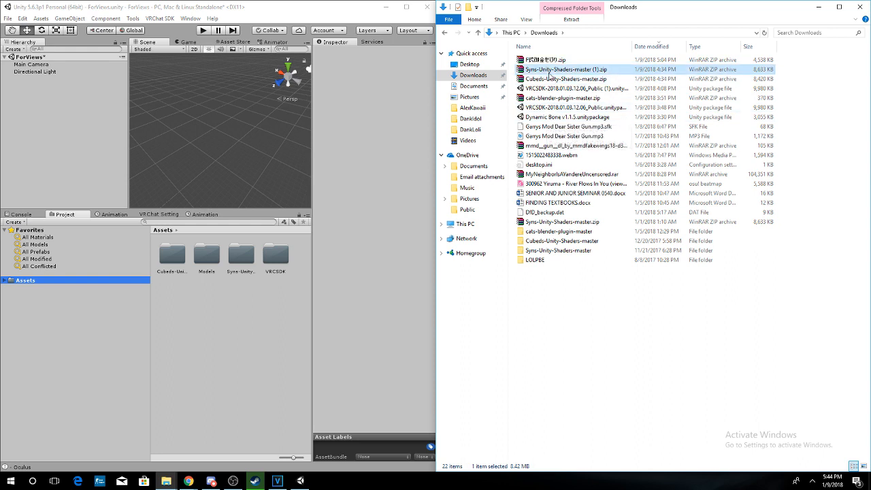
{"action": "left_click", "coordinate": [544, 242]}
{"action": "left_click", "coordinate": [549, 251]}
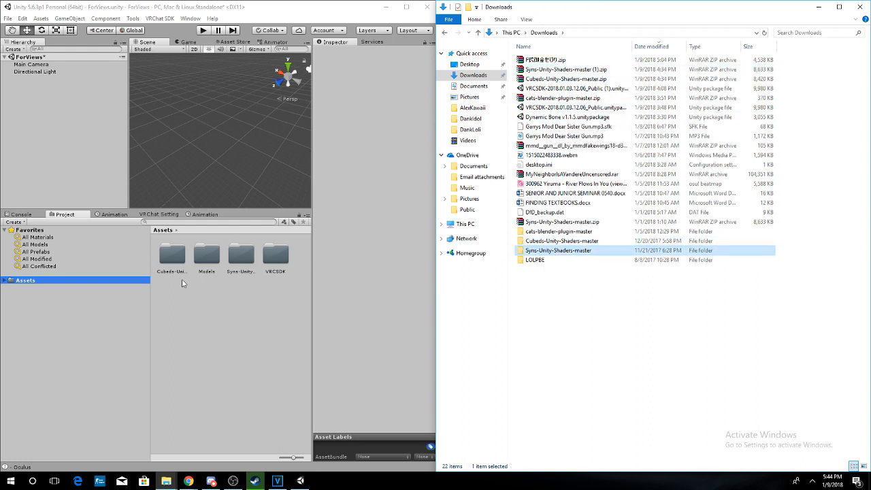
{"action": "left_click", "coordinate": [192, 295]}
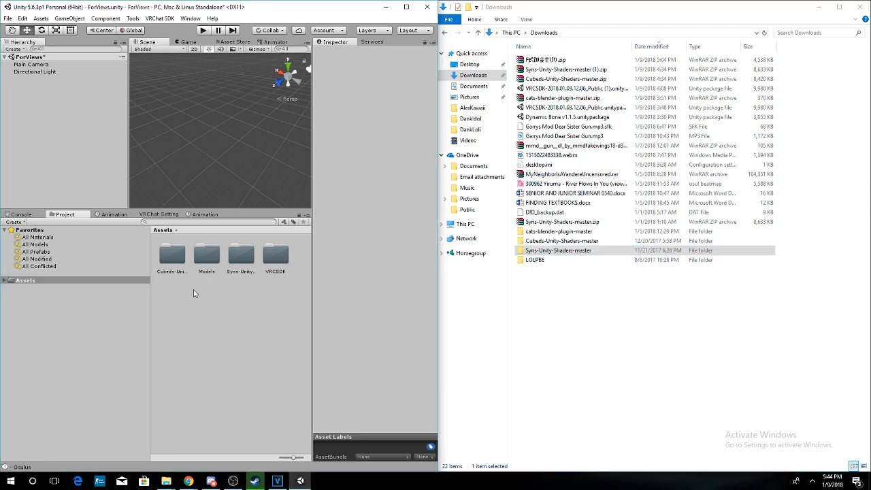
{"action": "left_click", "coordinate": [406, 7]}
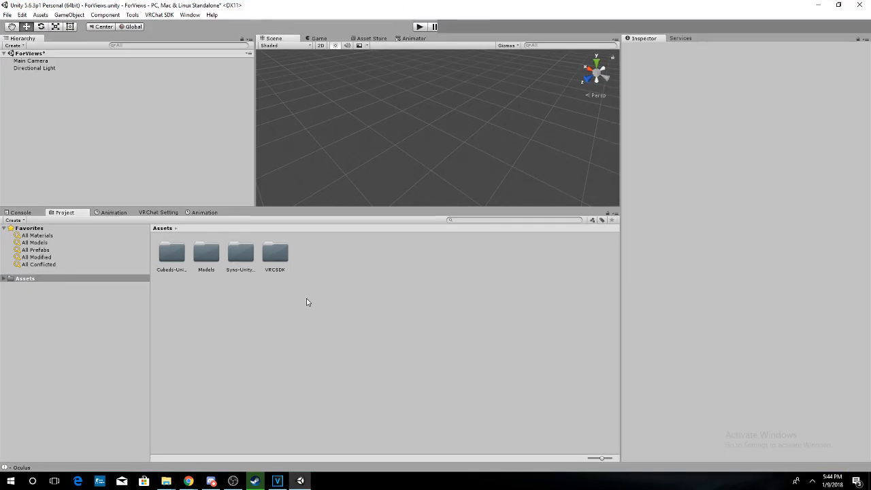
Switch to File Explorer, open the texture subfolder of the ForViews model folder, and return to Unity.
{"action": "left_click", "coordinate": [239, 412]}
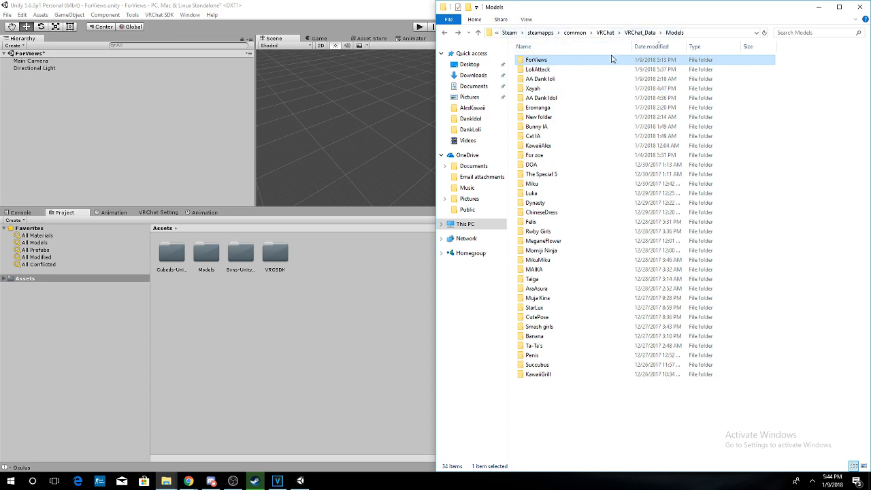
{"action": "double_click", "coordinate": [586, 62]}
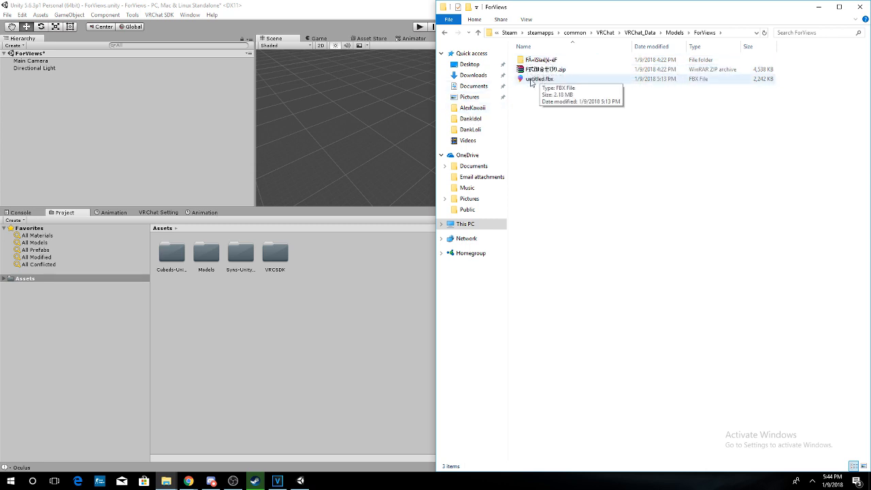
{"action": "double_click", "coordinate": [542, 60]}
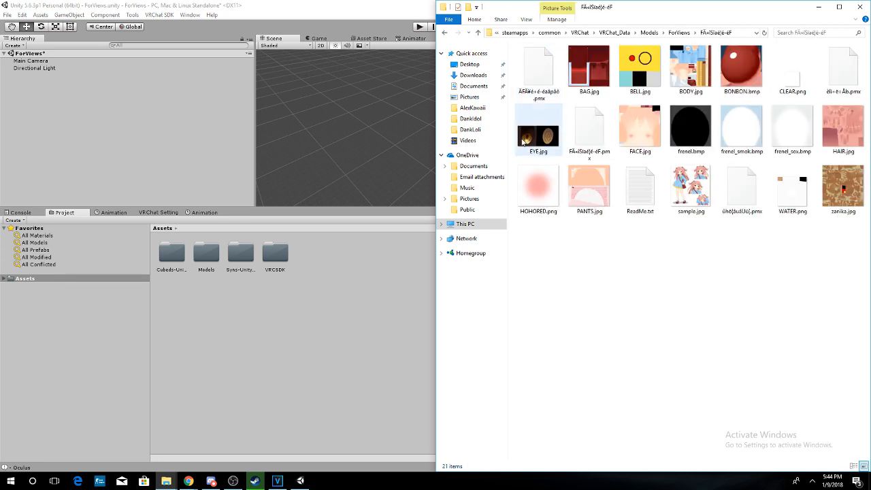
{"action": "left_click", "coordinate": [310, 249]}
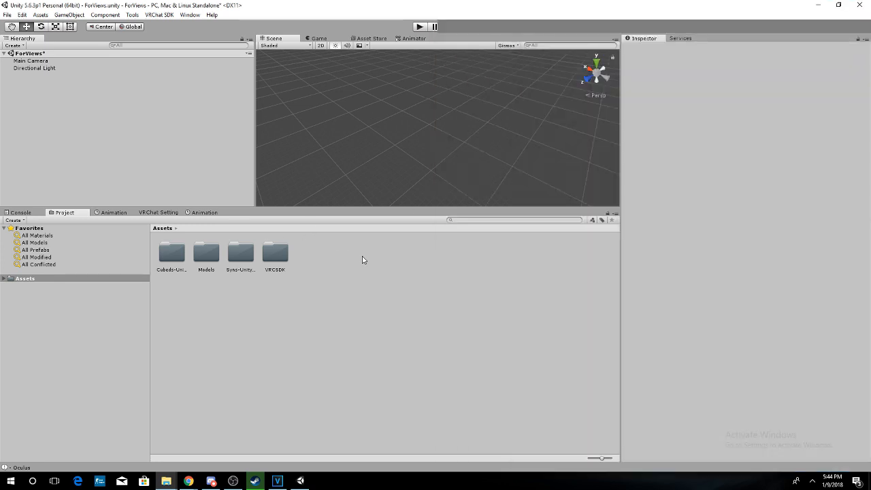
Delete the ForViews folder from the project's Models folder.
{"action": "left_click", "coordinate": [208, 254]}
{"action": "right_click", "coordinate": [265, 325]}
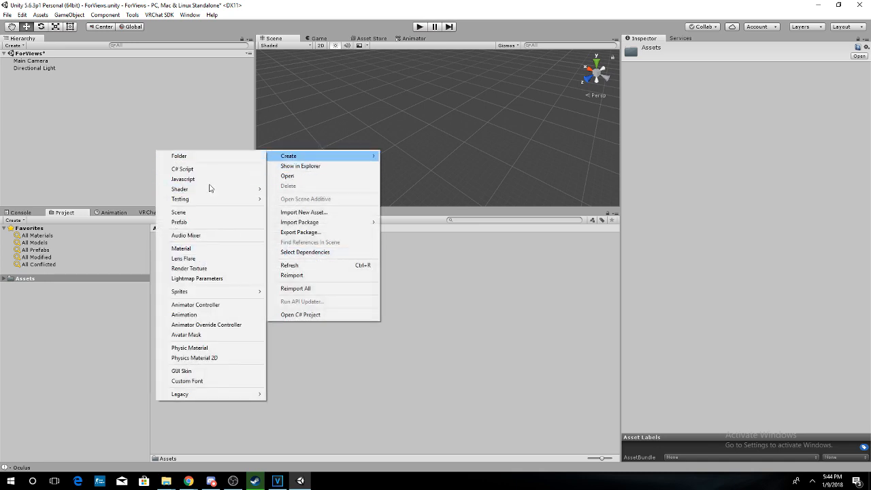
{"action": "left_click", "coordinate": [296, 366]}
{"action": "double_click", "coordinate": [206, 254]}
{"action": "right_click", "coordinate": [173, 249]}
{"action": "left_click", "coordinate": [199, 283]}
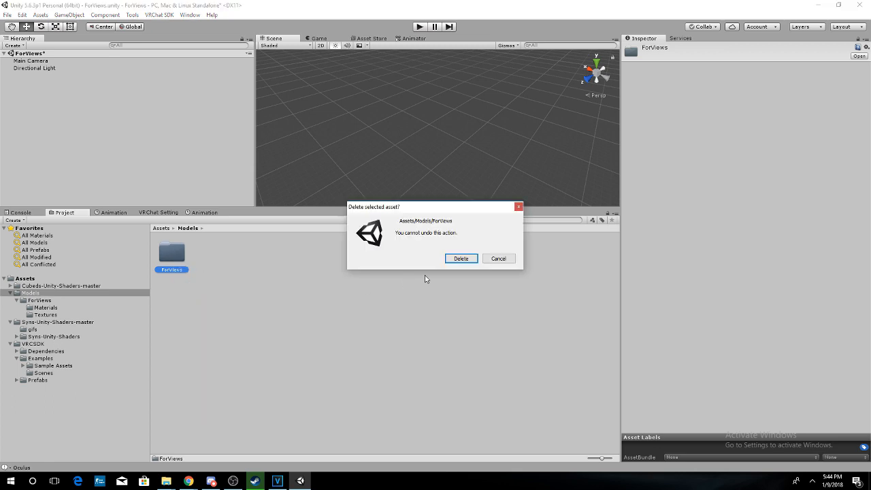
{"action": "left_click", "coordinate": [454, 262]}
Create a folder named DankLoli inside the Models folder and open it.
{"action": "right_click", "coordinate": [232, 262]}
{"action": "mouse_move", "coordinate": [235, 268]}
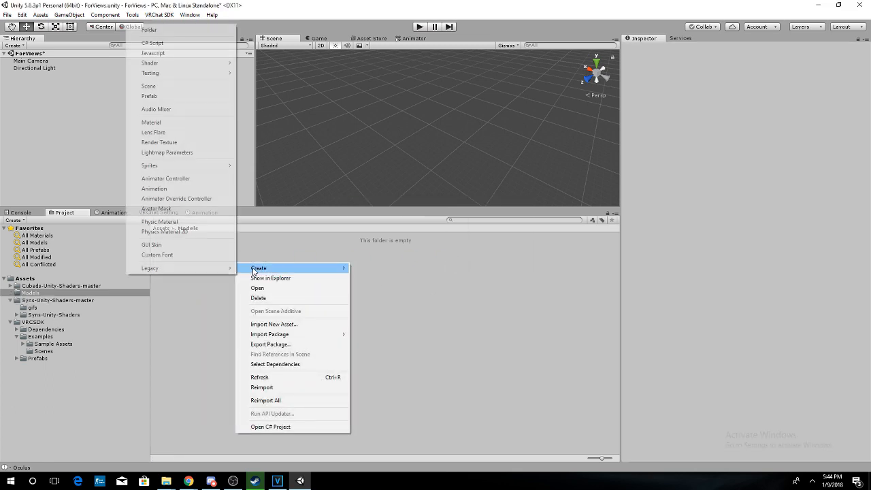
{"action": "left_click", "coordinate": [150, 30]}
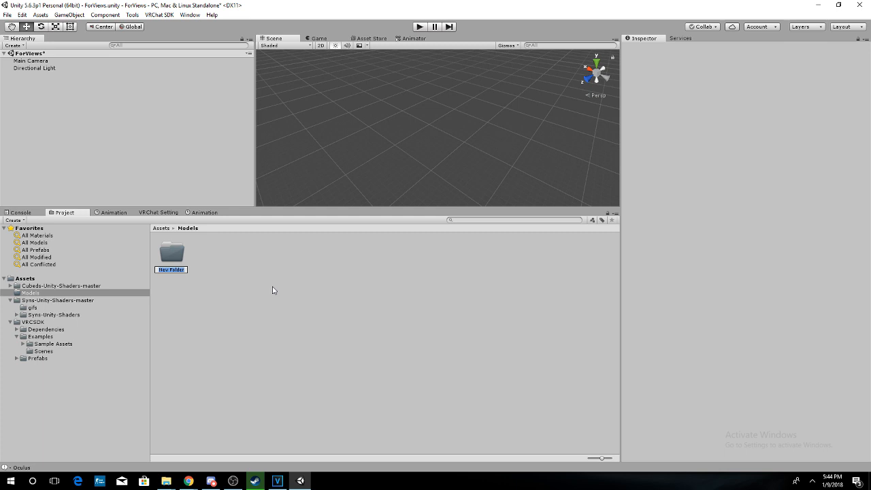
{"action": "type", "text": "D"}
{"action": "double_click", "coordinate": [178, 252]}
Create a folder named Textures inside the DankLoli folder.
{"action": "right_click", "coordinate": [206, 256]}
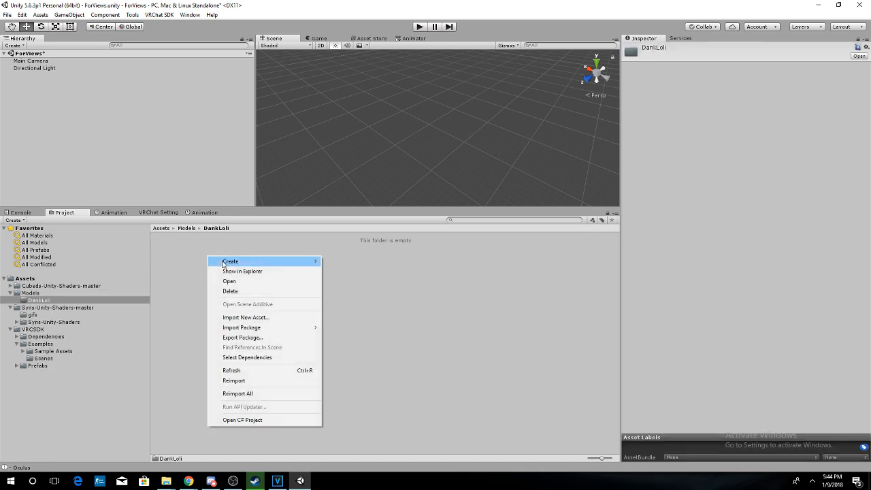
{"action": "mouse_move", "coordinate": [231, 261]}
{"action": "left_click", "coordinate": [121, 23]}
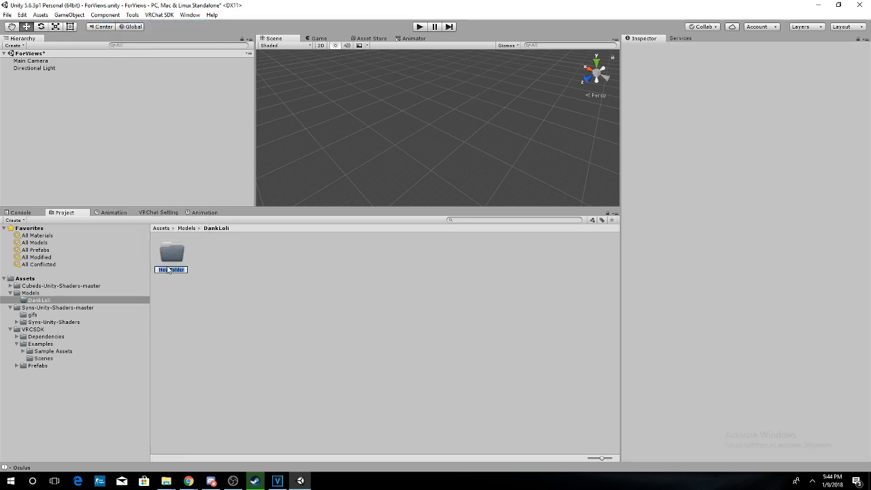
{"action": "type", "text": "Textures"}
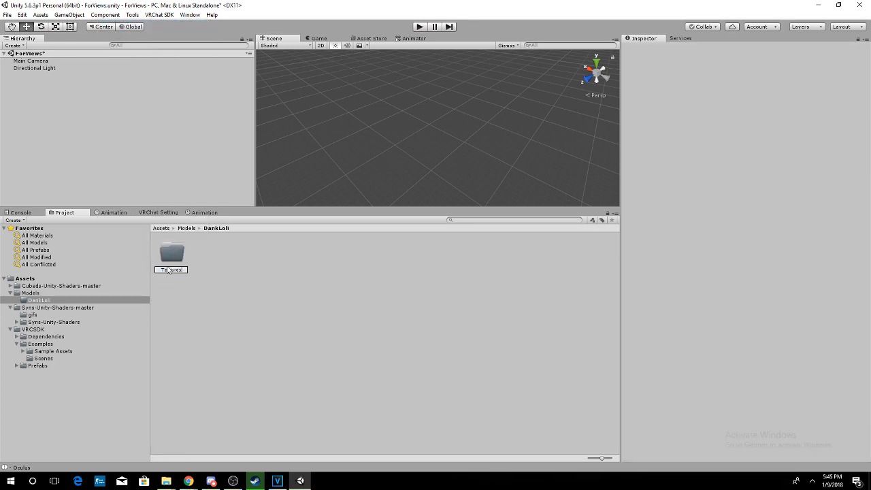
{"action": "key", "text": "Return"}
Select all files in the ForViews model's texture subfolder and copy them into Unity's Textures folder.
{"action": "key", "text": "alt+Tab"}
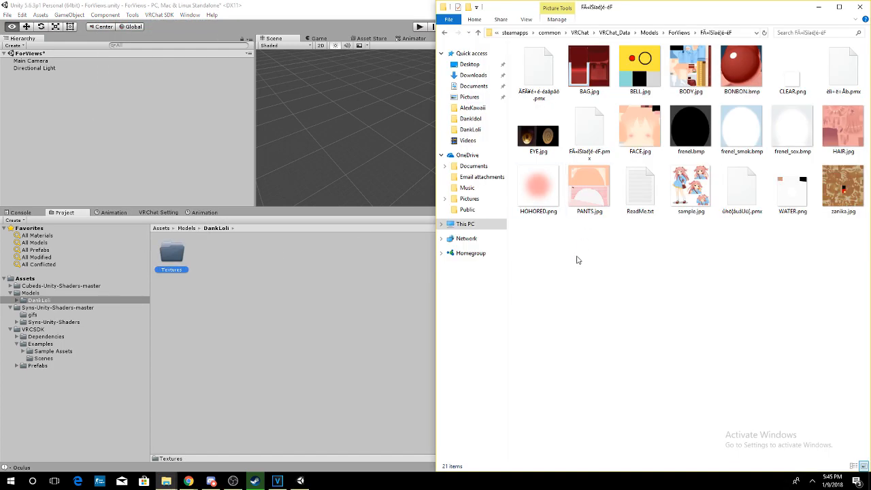
{"action": "left_click_drag", "start_coordinate": [861, 242], "coordinate": [516, 48]}
{"action": "left_click_drag", "start_coordinate": [541, 75], "coordinate": [190, 254]}
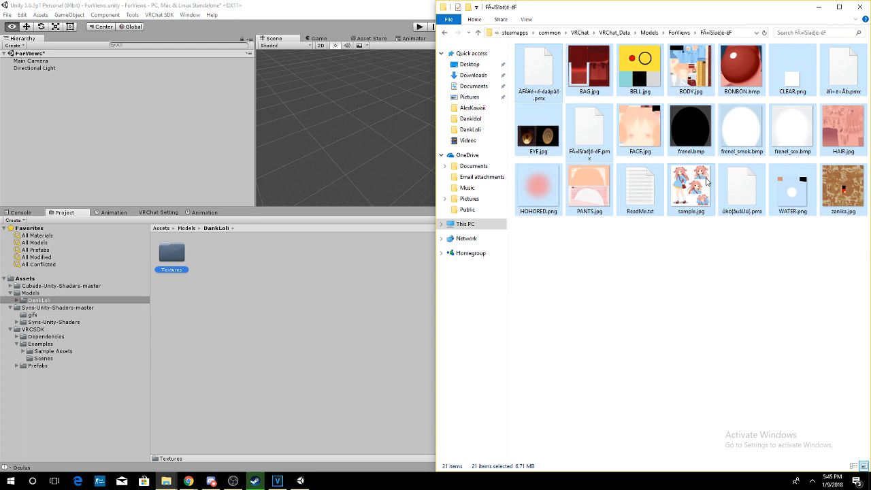
Import DankIdol4.fbx from the AA Dank loli folder in VRChat's Models directory into Unity's DankLoli folder.
{"action": "left_click", "coordinate": [446, 33]}
{"action": "left_click", "coordinate": [446, 33]}
{"action": "left_click", "coordinate": [457, 33]}
{"action": "left_click_drag", "start_coordinate": [559, 82], "coordinate": [598, 97]}
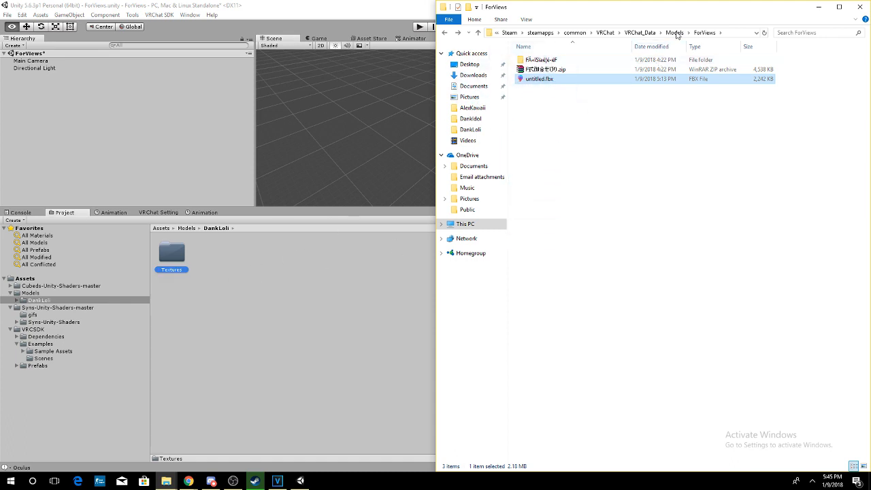
{"action": "left_click", "coordinate": [674, 33]}
{"action": "left_click", "coordinate": [554, 61]}
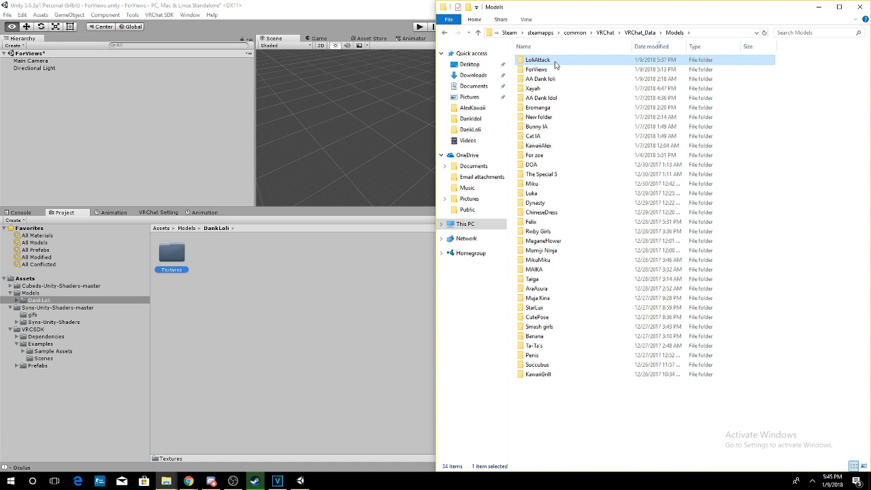
{"action": "left_click", "coordinate": [557, 79]}
{"action": "double_click", "coordinate": [558, 80]}
{"action": "left_click_drag", "start_coordinate": [562, 82], "coordinate": [264, 269]}
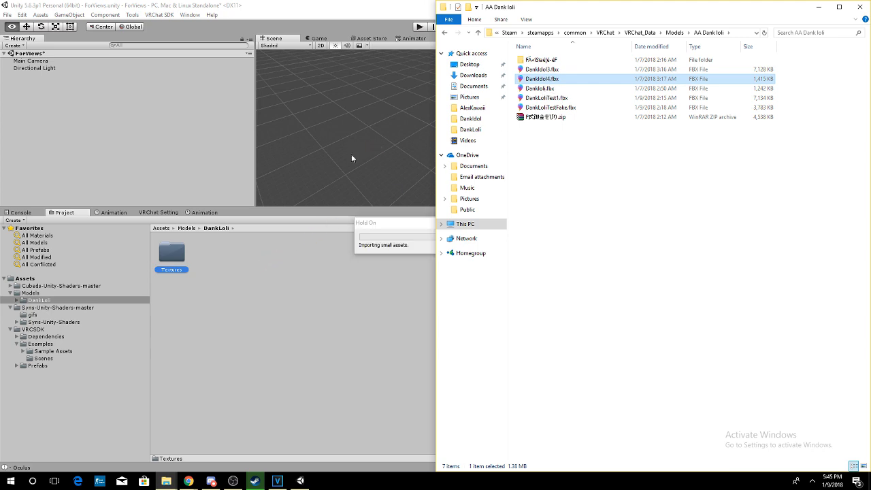
{"action": "left_click", "coordinate": [369, 292]}
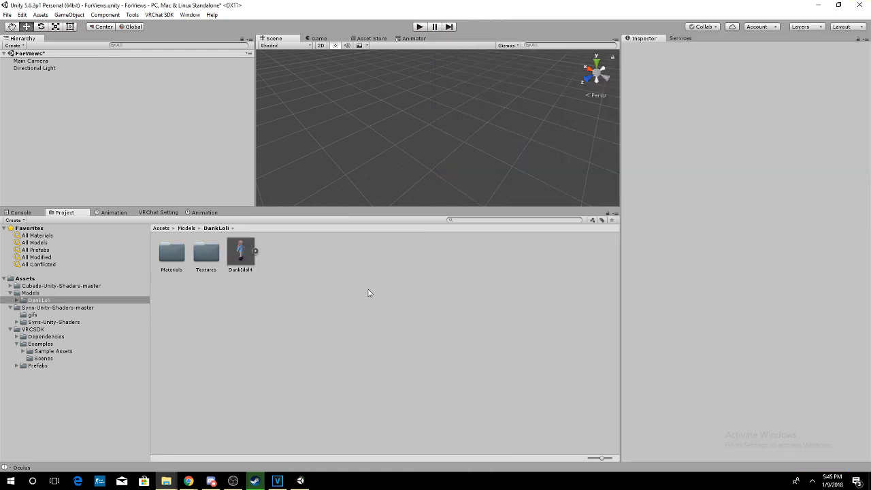
Place the DankIdol4 model in the ForViews scene and frame its upper body from the front.
{"action": "left_click_drag", "start_coordinate": [240, 252], "coordinate": [146, 118]}
{"action": "scroll", "coordinate": [392, 121], "scroll_direction": "down", "scroll_amount": 5}
{"action": "scroll", "coordinate": [396, 105], "scroll_direction": "down", "scroll_amount": 6}
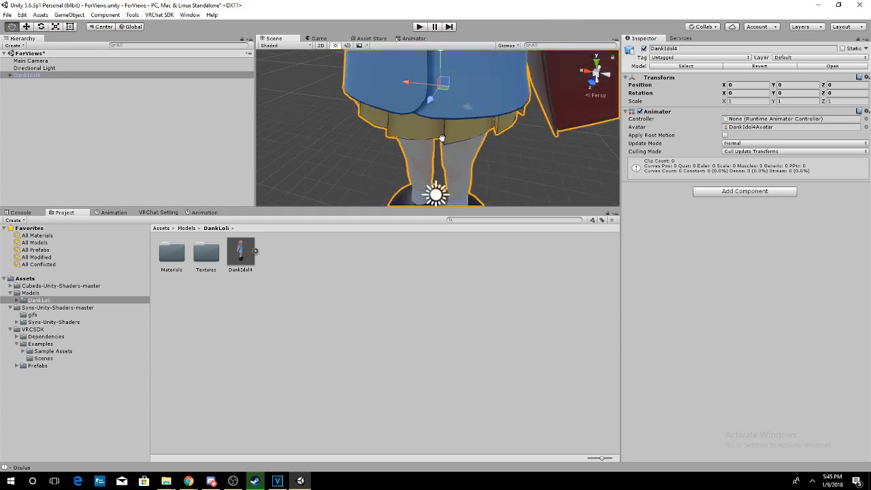
{"action": "middle_click_drag", "start_coordinate": [397, 105], "coordinate": [399, 136]}
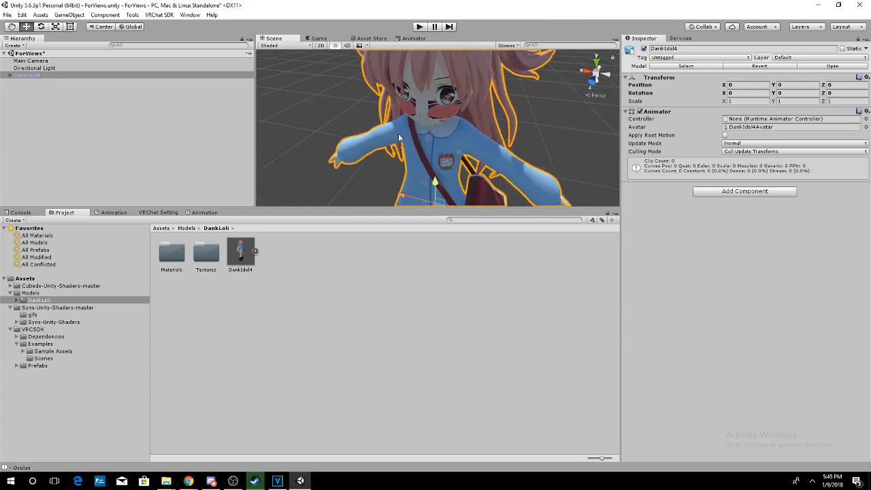
{"action": "right_click_drag", "start_coordinate": [398, 136], "coordinate": [433, 141]}
{"action": "key", "text": "f"}
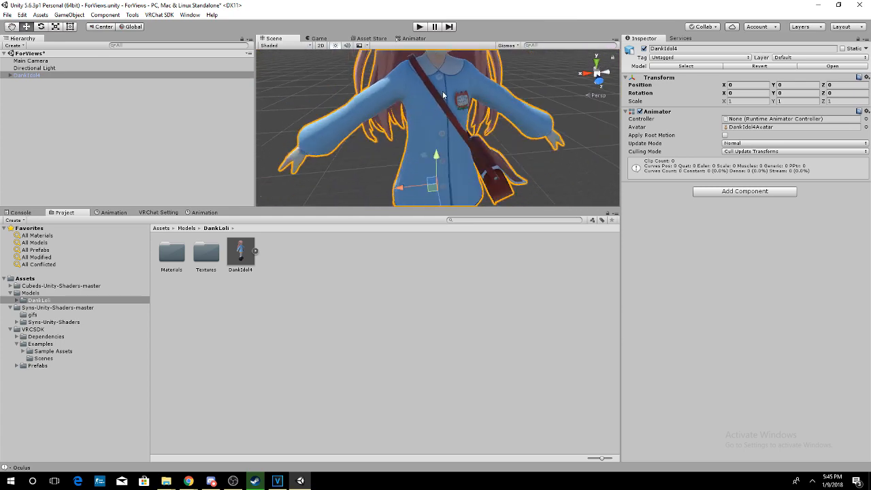
{"action": "middle_click_drag", "start_coordinate": [414, 120], "coordinate": [372, 123]}
Open the DankLoli Materials folder and set the BAG material's shader to CubedParadox/Flat Lit Toon.
{"action": "double_click", "coordinate": [182, 243]}
{"action": "left_click", "coordinate": [178, 250]}
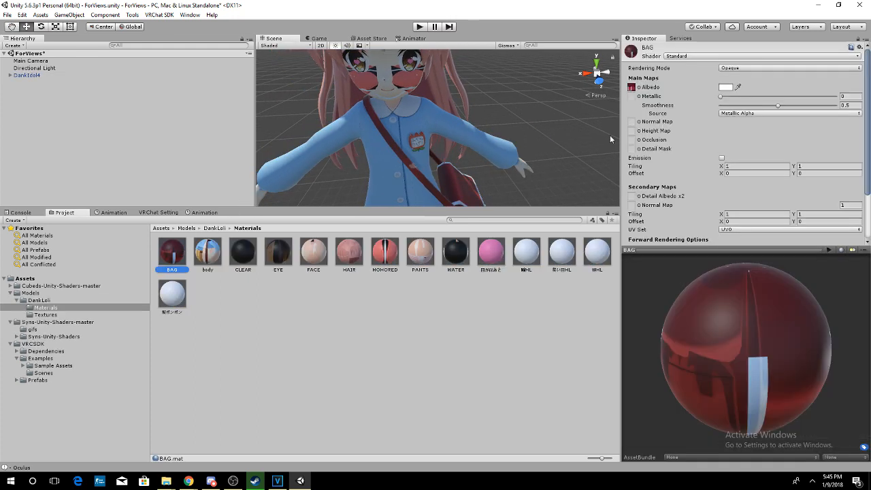
{"action": "left_click", "coordinate": [689, 58]}
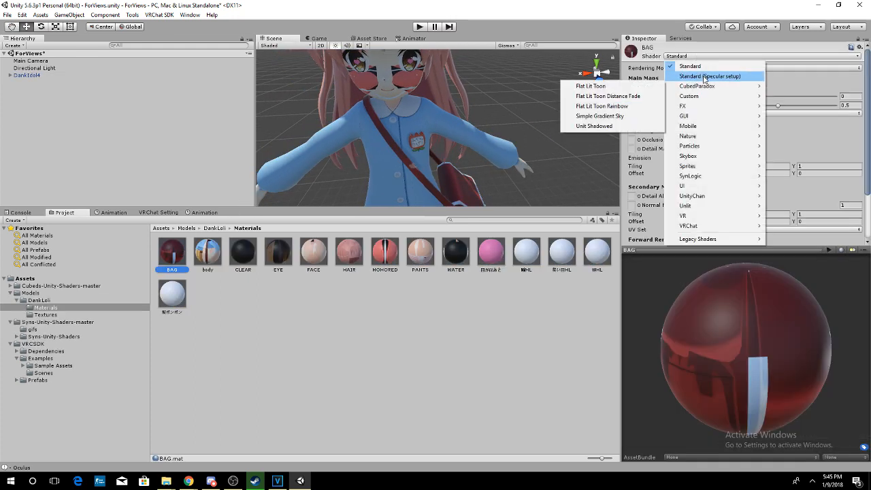
{"action": "mouse_move", "coordinate": [707, 90]}
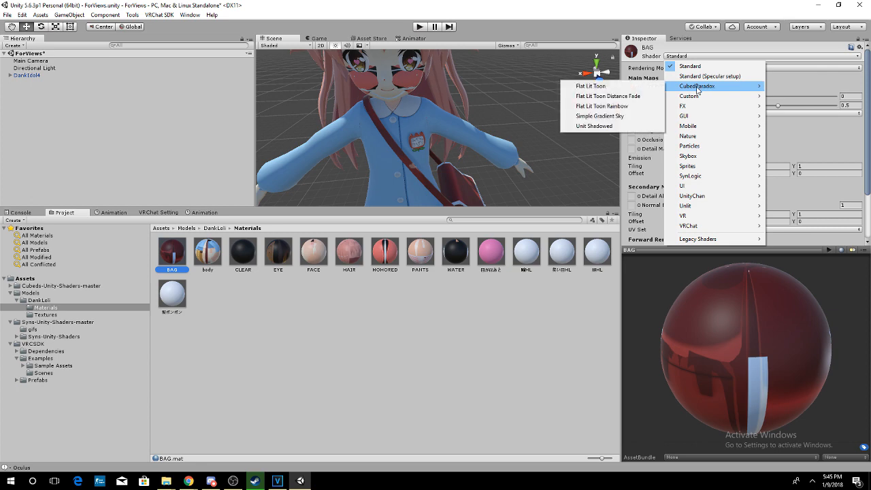
{"action": "left_click", "coordinate": [699, 54]}
{"action": "left_click", "coordinate": [189, 246]}
{"action": "left_click", "coordinate": [216, 250]}
{"action": "left_click", "coordinate": [181, 243]}
{"action": "left_click", "coordinate": [687, 56]}
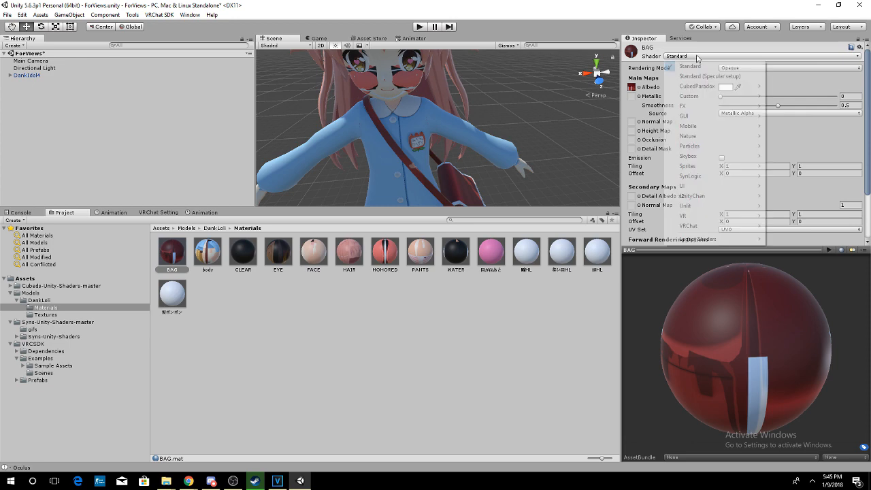
{"action": "mouse_move", "coordinate": [700, 86]}
{"action": "left_click", "coordinate": [590, 86]}
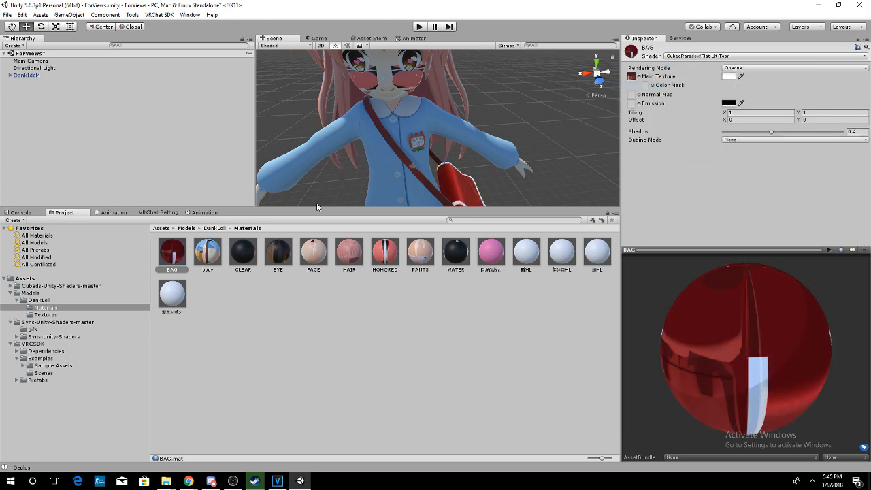
Set the shader of the body and CLEAR materials to CubedParadox/Flat Lit Toon.
{"action": "left_click", "coordinate": [213, 247]}
{"action": "left_click_drag", "start_coordinate": [422, 158], "coordinate": [424, 132]}
{"action": "left_click", "coordinate": [714, 56]}
{"action": "mouse_move", "coordinate": [704, 87]}
{"action": "left_click", "coordinate": [650, 86]}
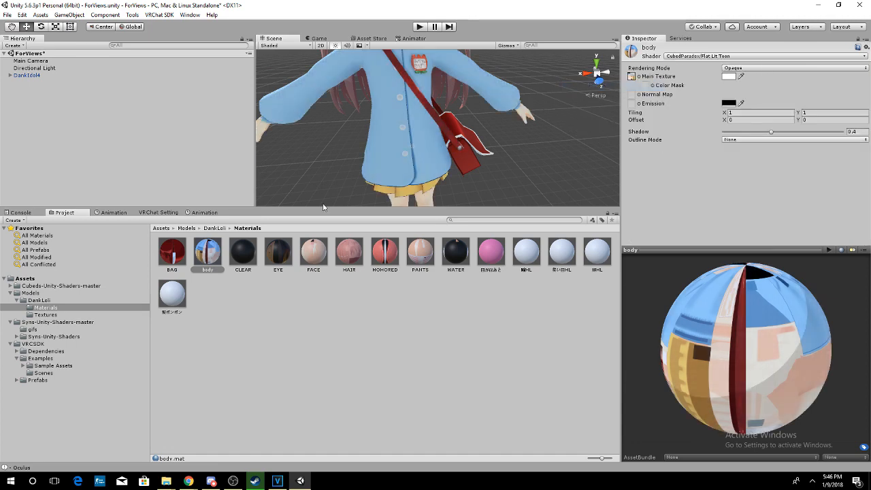
{"action": "left_click", "coordinate": [242, 252]}
{"action": "left_click", "coordinate": [696, 56]}
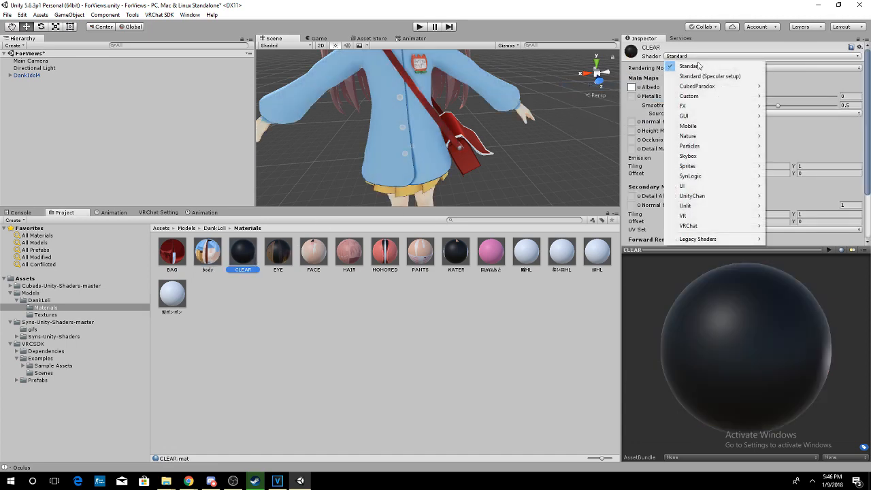
{"action": "mouse_move", "coordinate": [695, 87]}
{"action": "left_click", "coordinate": [590, 86]}
Set the shader of the EYE and FACE materials to CubedParadox/Flat Lit Toon.
{"action": "left_click", "coordinate": [278, 251]}
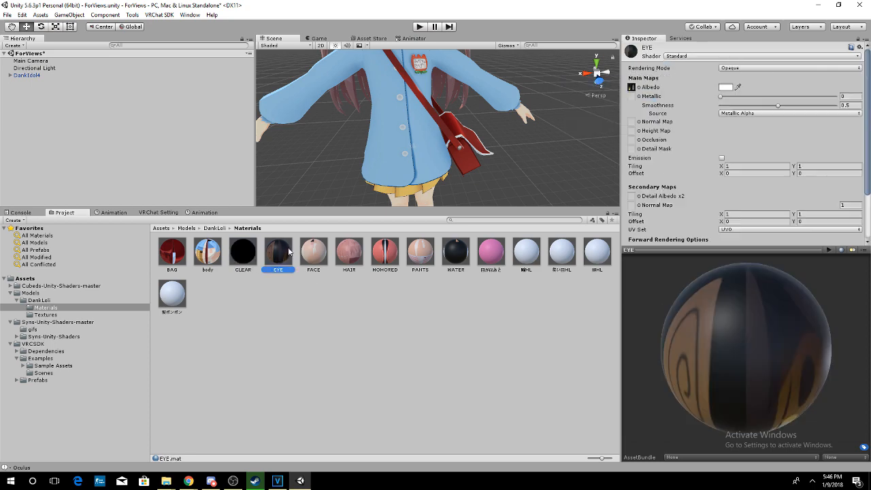
{"action": "left_click", "coordinate": [704, 56]}
{"action": "mouse_move", "coordinate": [707, 90]}
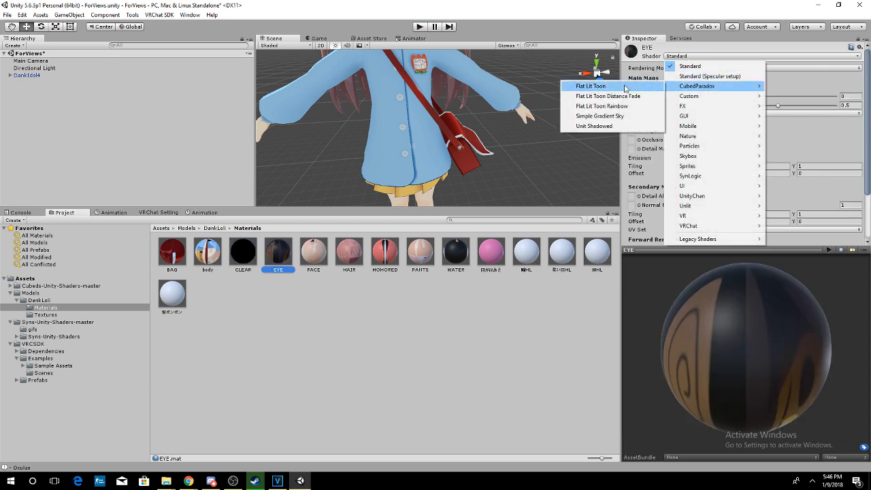
{"action": "left_click", "coordinate": [589, 86]}
{"action": "left_click", "coordinate": [312, 251]}
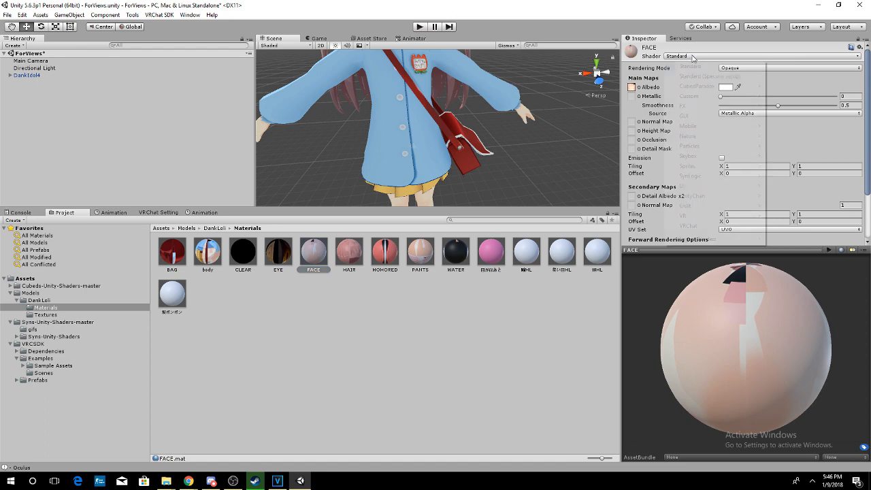
{"action": "left_click", "coordinate": [693, 56]}
{"action": "mouse_move", "coordinate": [701, 86]}
{"action": "left_click", "coordinate": [589, 85]}
Set the shader of the HAIR and HOHORED materials to CubedParadox/Flat Lit Toon.
{"action": "left_click", "coordinate": [349, 251]}
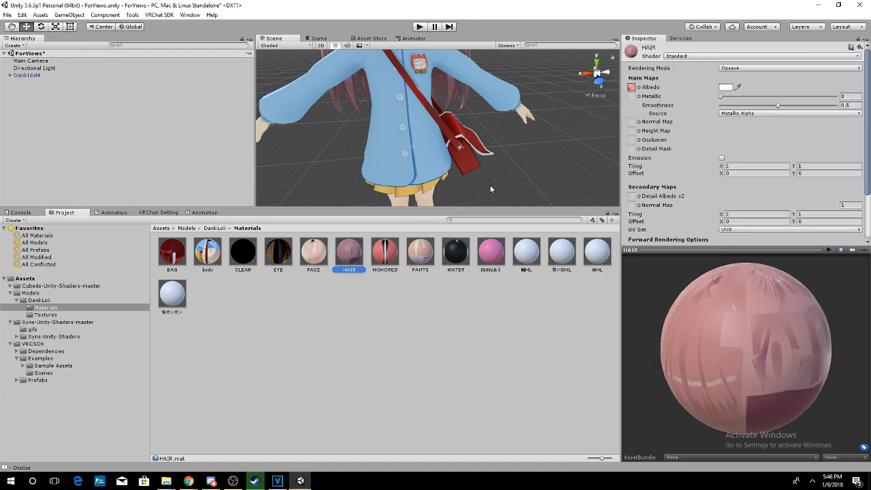
{"action": "left_click", "coordinate": [693, 56]}
{"action": "mouse_move", "coordinate": [707, 87]}
{"action": "left_click", "coordinate": [590, 86]}
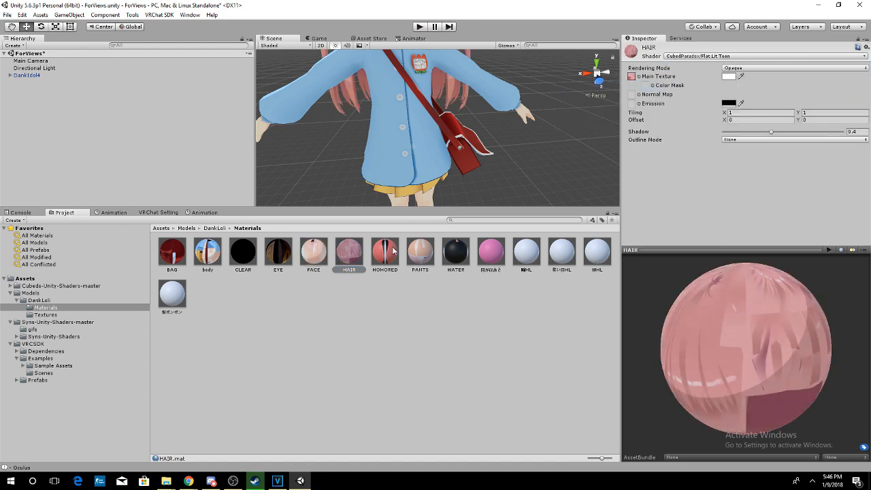
{"action": "left_click", "coordinate": [385, 252]}
{"action": "left_click", "coordinate": [707, 57]}
{"action": "mouse_move", "coordinate": [701, 86]}
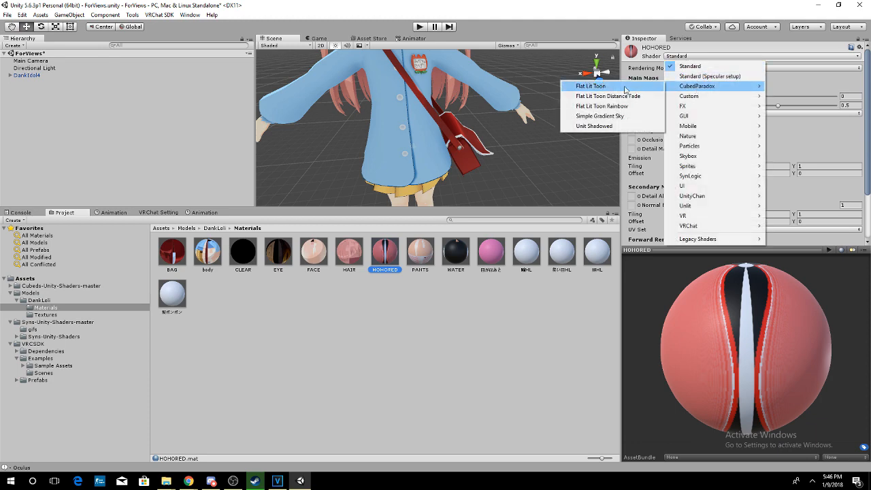
{"action": "left_click", "coordinate": [589, 86]}
Set the shader of the PANTS and WATER materials to CubedParadox/Flat Lit Toon.
{"action": "left_click", "coordinate": [420, 252]}
{"action": "left_click", "coordinate": [700, 57]}
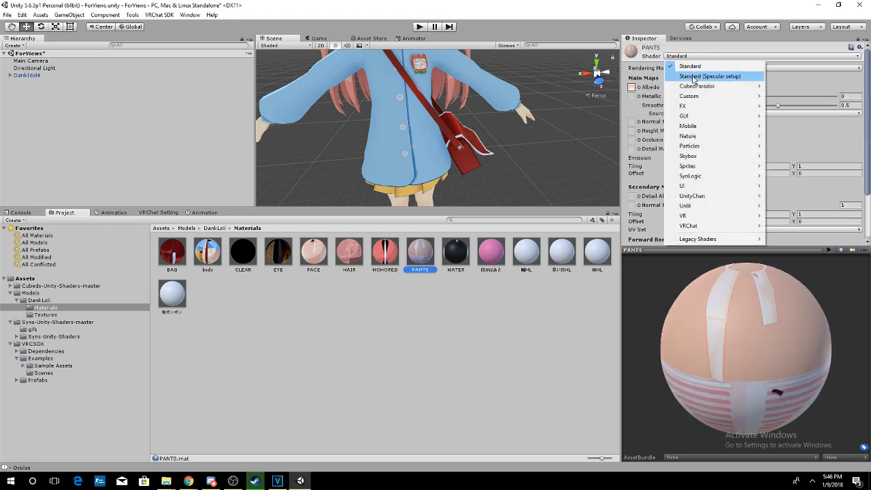
{"action": "mouse_move", "coordinate": [700, 86]}
{"action": "left_click", "coordinate": [590, 86]}
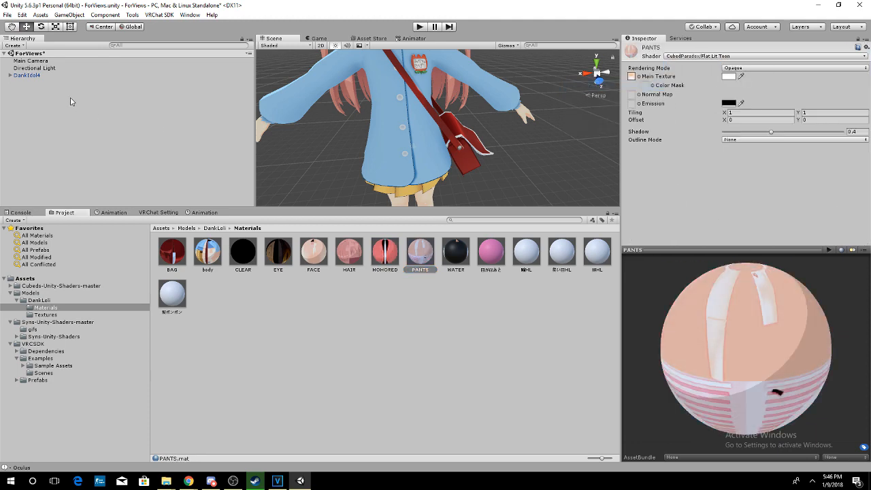
{"action": "left_click", "coordinate": [464, 254]}
{"action": "left_click", "coordinate": [708, 57]}
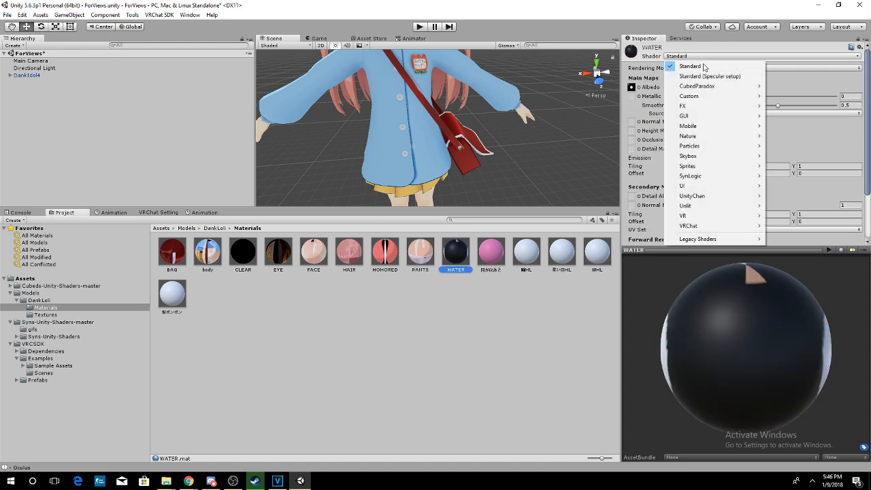
{"action": "mouse_move", "coordinate": [705, 87]}
{"action": "left_click", "coordinate": [590, 85]}
Set the shader of the pink 目がはあと material and the HL material following it to CubedParadox/Flat Lit Toon.
{"action": "left_click", "coordinate": [488, 249]}
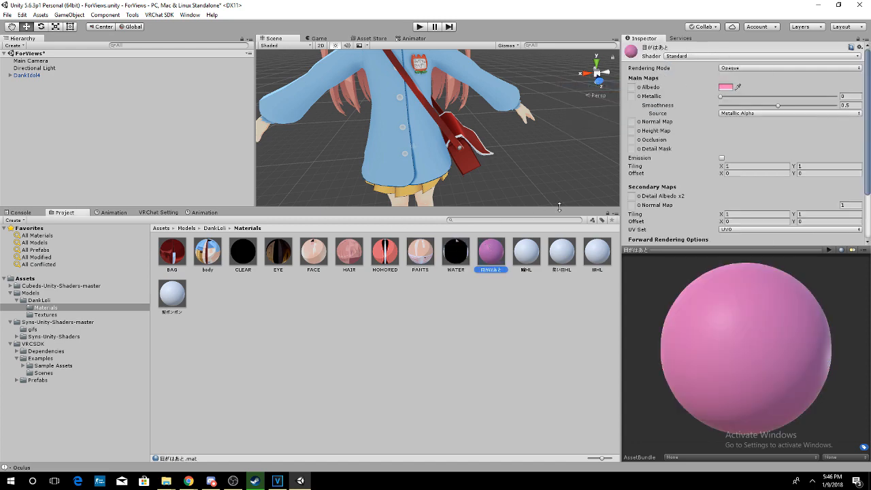
{"action": "left_click", "coordinate": [704, 57]}
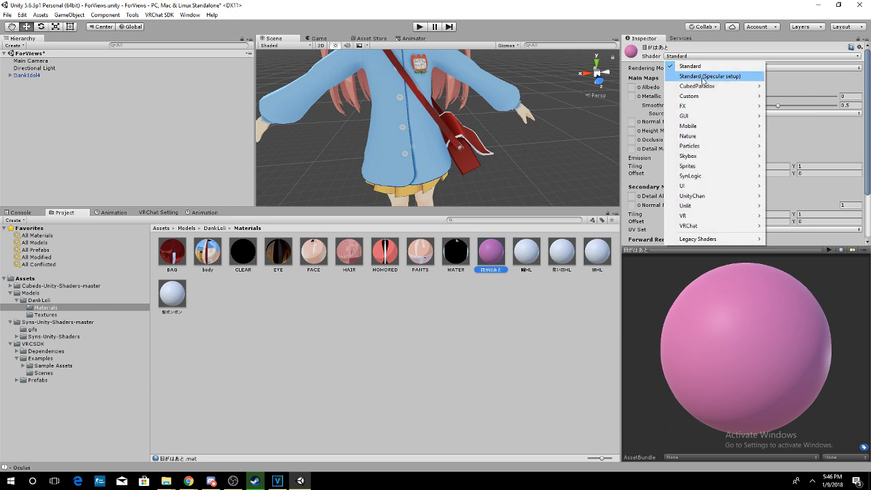
{"action": "mouse_move", "coordinate": [708, 87]}
{"action": "left_click", "coordinate": [620, 86]}
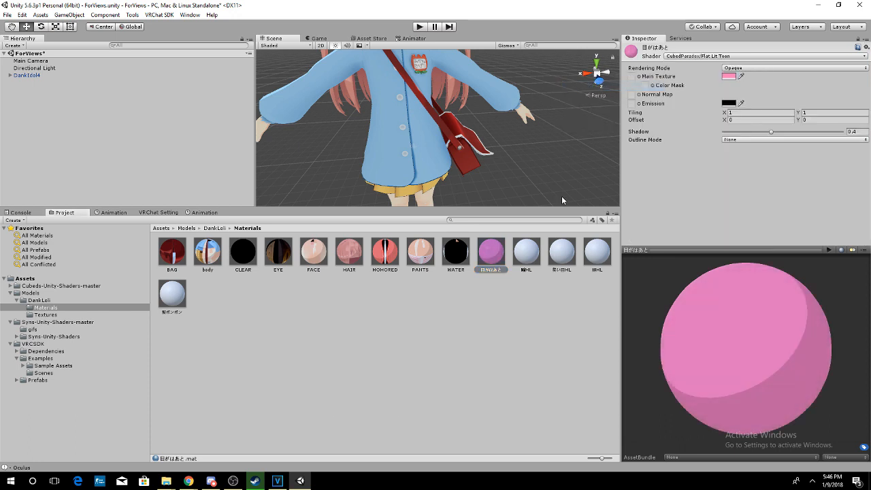
{"action": "left_click", "coordinate": [533, 253]}
{"action": "left_click", "coordinate": [682, 57]}
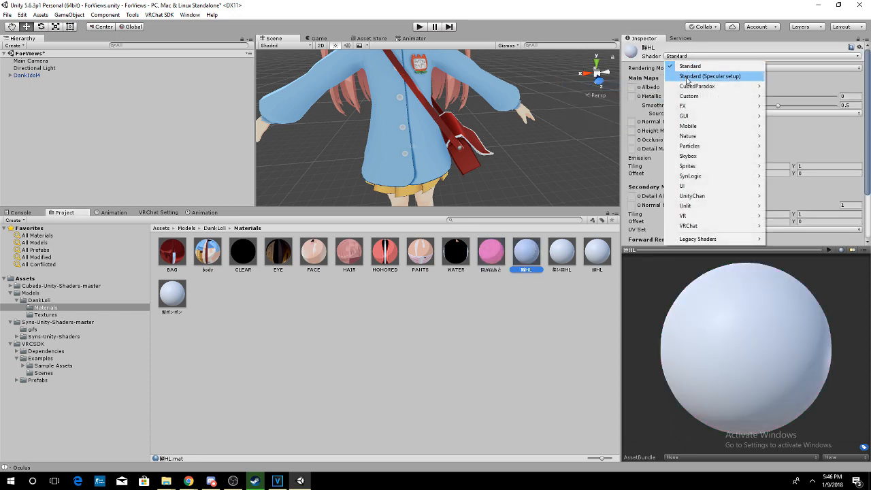
{"action": "mouse_move", "coordinate": [707, 84]}
{"action": "left_click", "coordinate": [588, 86]}
Set the shader of the 笑い目HL material to CubedParadox/Flat Lit Toon Distance Fade.
{"action": "left_click", "coordinate": [562, 252]}
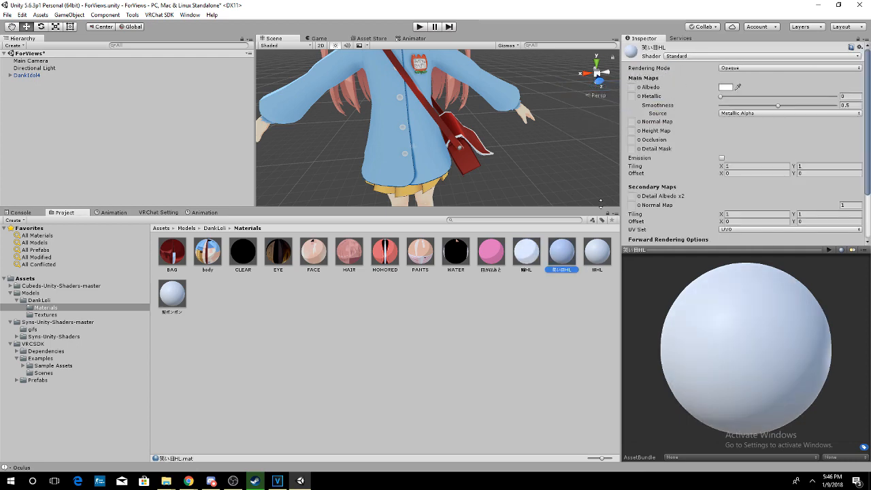
{"action": "left_click", "coordinate": [682, 56]}
{"action": "mouse_move", "coordinate": [701, 85]}
{"action": "left_click", "coordinate": [638, 95]}
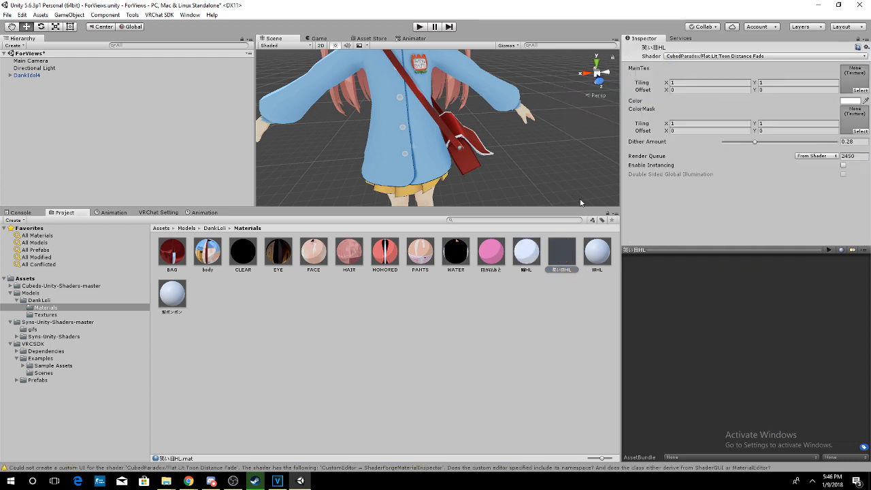
Set the shader of the last HL material and the 髪ポンポン material to CubedParadox/Flat Lit Toon.
{"action": "left_click", "coordinate": [597, 250]}
{"action": "left_click", "coordinate": [687, 57]}
{"action": "mouse_move", "coordinate": [701, 86]}
{"action": "left_click", "coordinate": [588, 86]}
{"action": "left_click", "coordinate": [159, 298]}
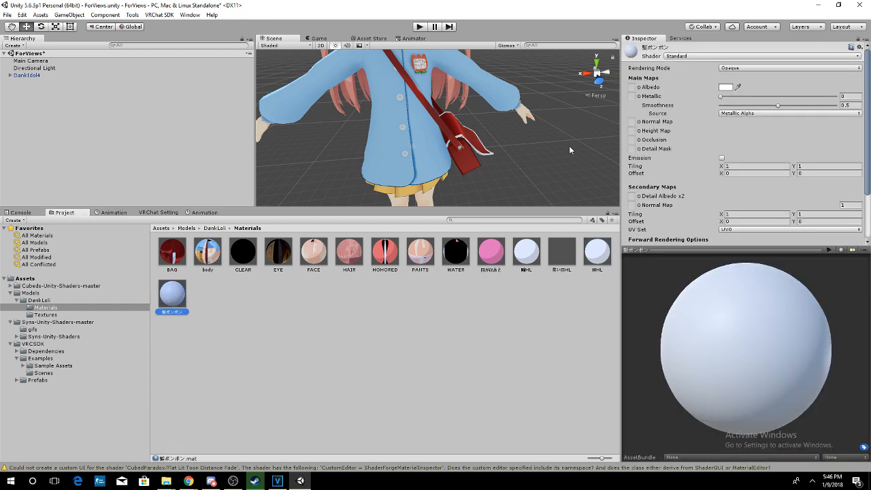
{"action": "left_click", "coordinate": [680, 57]}
{"action": "mouse_move", "coordinate": [700, 86]}
{"action": "left_click", "coordinate": [584, 86]}
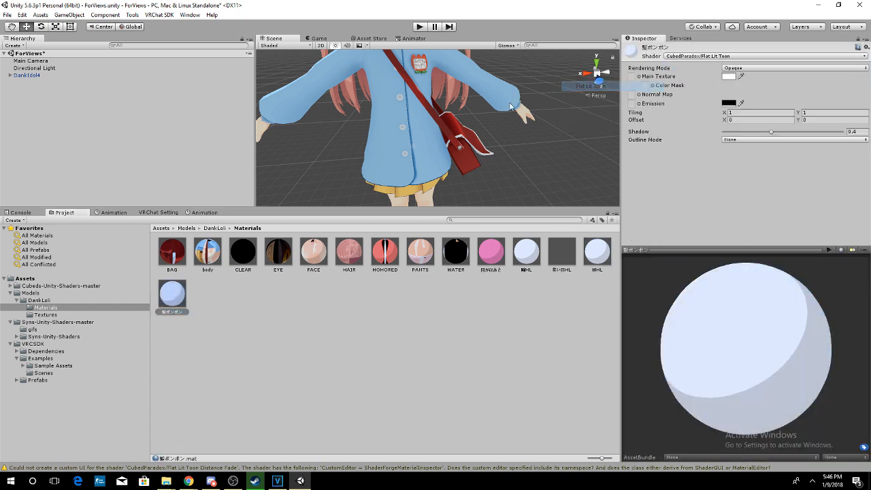
Examine the toon-shaded avatar in the scene from head to feet, and check the HOHORED material against the face.
{"action": "scroll", "coordinate": [471, 89], "scroll_direction": "down", "scroll_amount": 5}
{"action": "scroll", "coordinate": [471, 89], "scroll_direction": "down", "scroll_amount": 5}
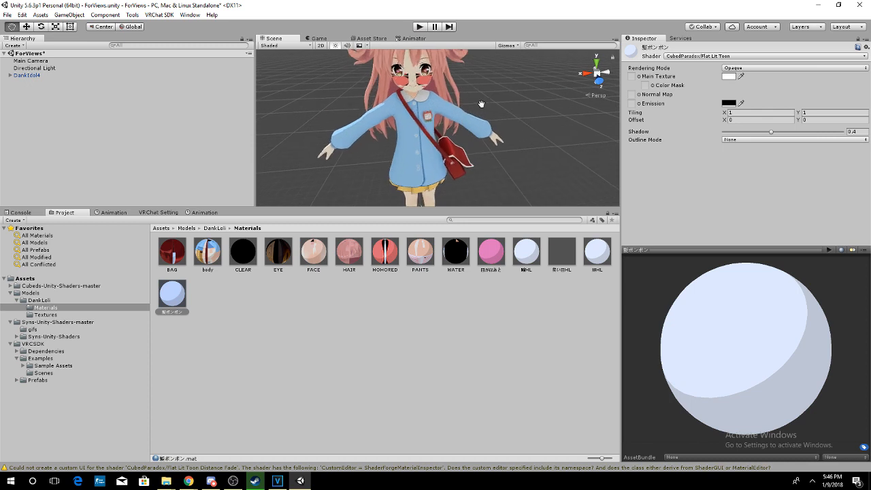
{"action": "scroll", "coordinate": [484, 91], "scroll_direction": "down", "scroll_amount": 5}
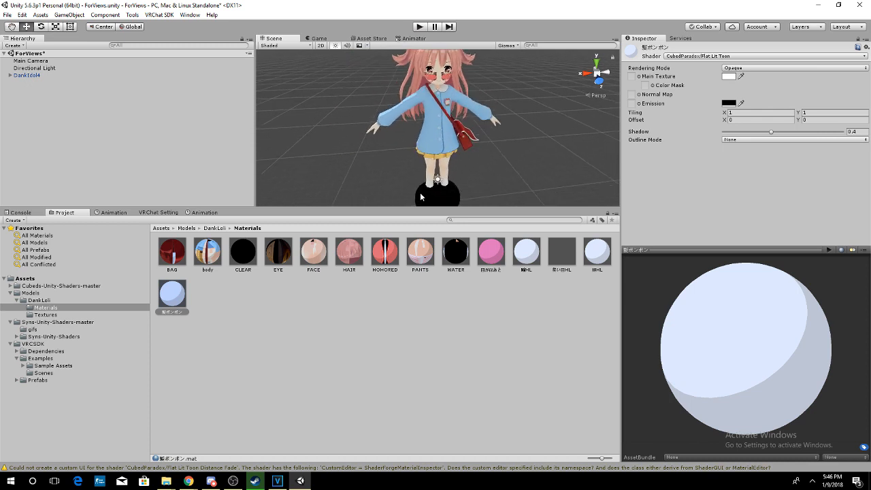
{"action": "scroll", "coordinate": [451, 118], "scroll_direction": "up", "scroll_amount": 6}
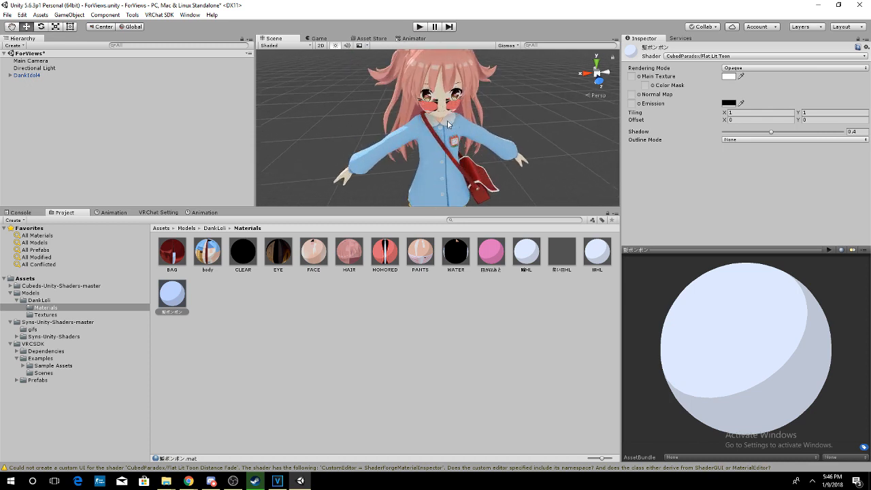
{"action": "left_click", "coordinate": [393, 251]}
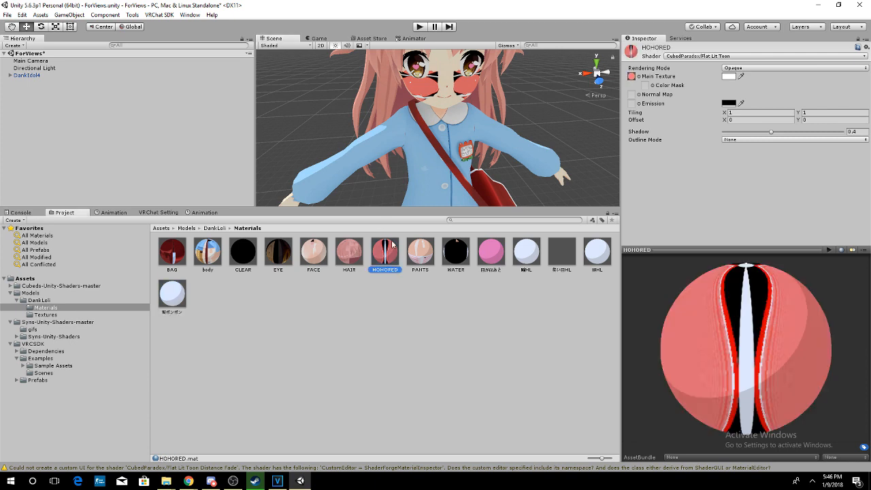
{"action": "scroll", "coordinate": [482, 136], "scroll_direction": "down", "scroll_amount": 3}
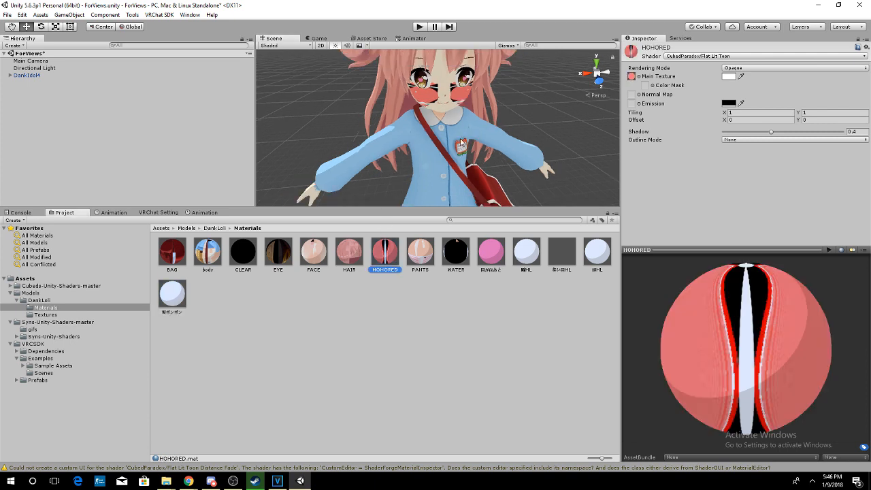
{"action": "left_click", "coordinate": [348, 252]}
{"action": "left_click", "coordinate": [267, 219]}
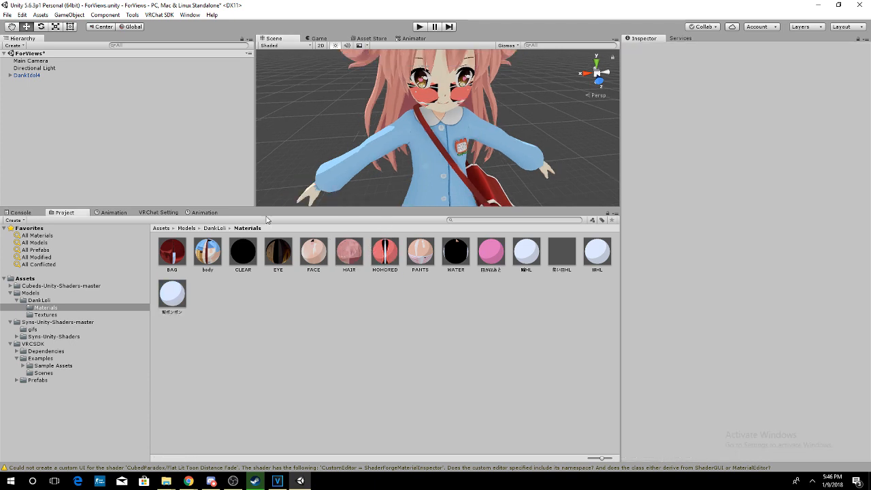
Examine the material slots and assigned shaders of the Body mesh under DankIdol4.
{"action": "left_click", "coordinate": [36, 75]}
{"action": "left_click", "coordinate": [10, 76]}
{"action": "left_click", "coordinate": [34, 89]}
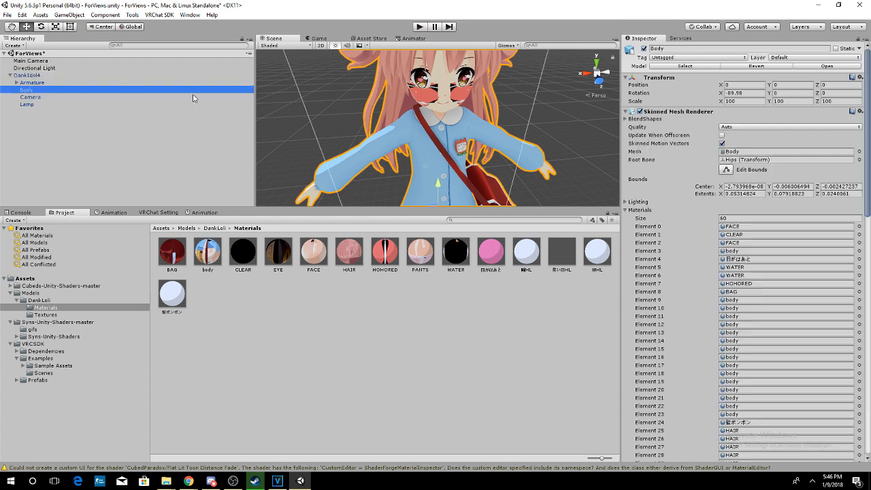
{"action": "scroll", "coordinate": [413, 132], "scroll_direction": "down", "scroll_amount": 1}
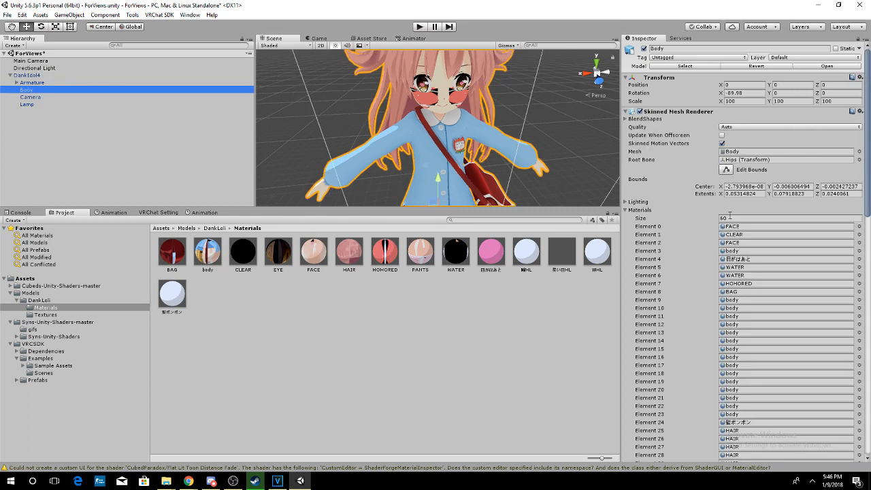
{"action": "left_click", "coordinate": [10, 76]}
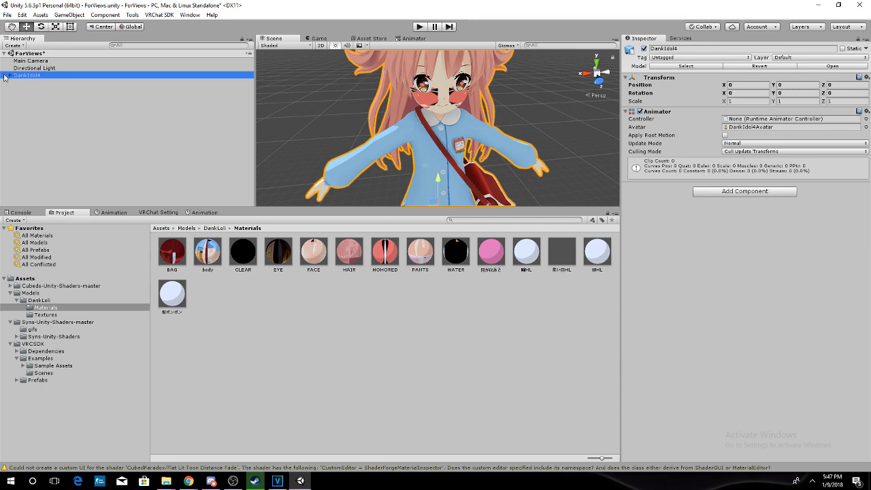
{"action": "left_click", "coordinate": [10, 76]}
{"action": "left_click", "coordinate": [75, 90]}
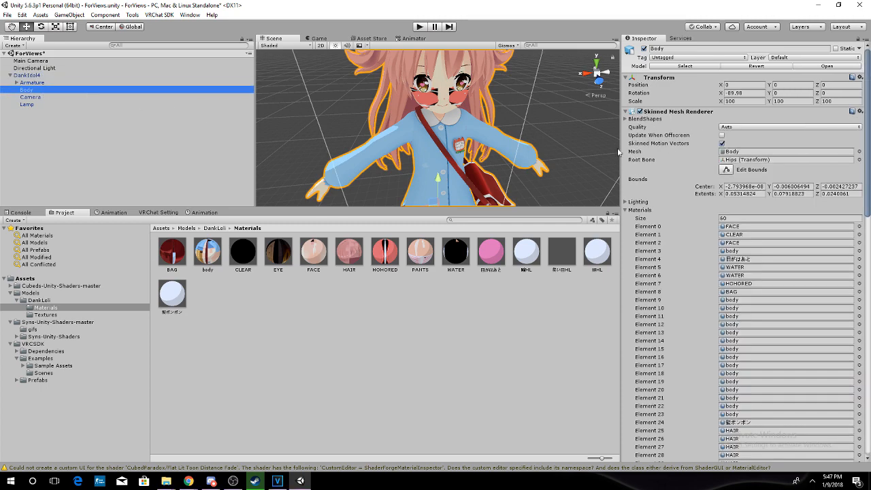
{"action": "left_click", "coordinate": [626, 210]}
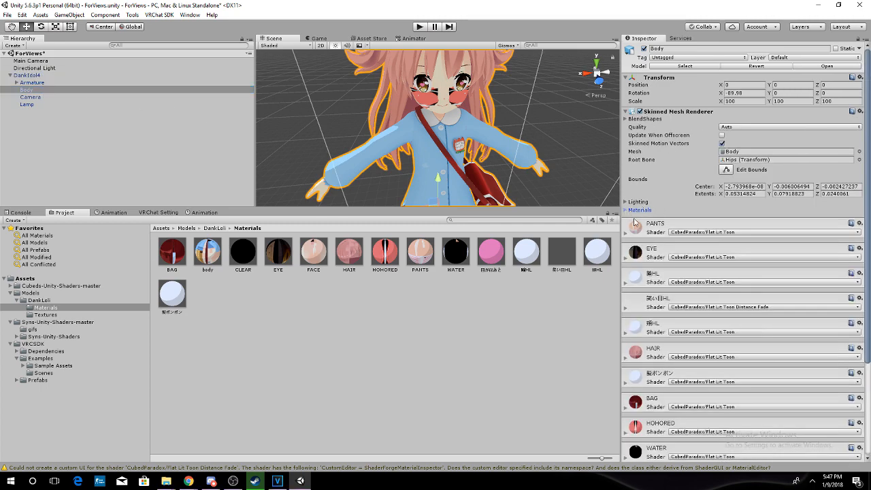
{"action": "scroll", "coordinate": [671, 218], "scroll_direction": "down", "scroll_amount": 3}
{"action": "scroll", "coordinate": [672, 218], "scroll_direction": "up", "scroll_amount": 3}
{"action": "left_click", "coordinate": [625, 210]}
Try clearing the 目がはあと material from Element 4 of the Body mesh, and undo the removal.
{"action": "left_click_drag", "start_coordinate": [515, 141], "coordinate": [483, 106], "text": "alt"}
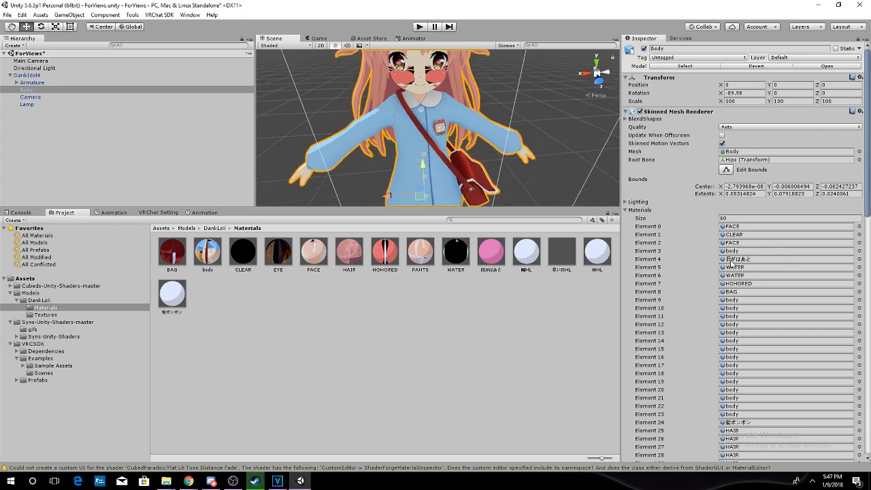
{"action": "scroll", "coordinate": [510, 130], "scroll_direction": "up", "scroll_amount": 3}
{"action": "middle_click_drag", "start_coordinate": [450, 72], "coordinate": [446, 121]}
{"action": "scroll", "coordinate": [446, 121], "scroll_direction": "up", "scroll_amount": 4}
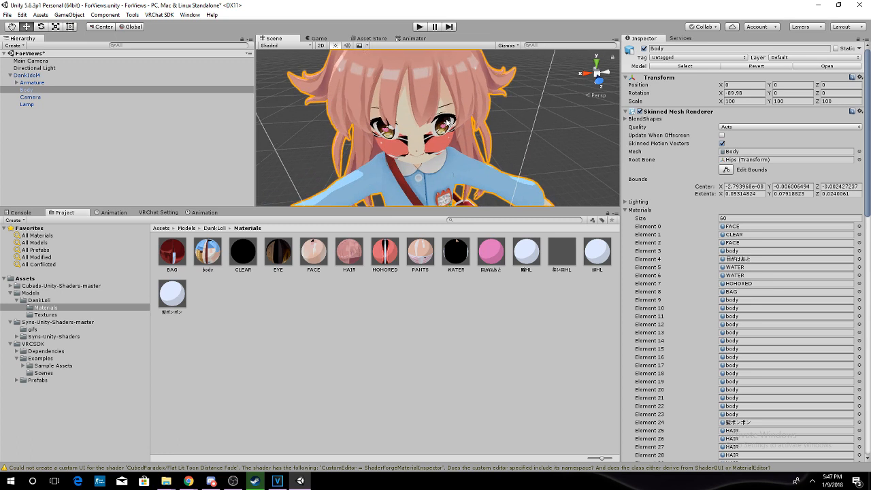
{"action": "left_click", "coordinate": [804, 259]}
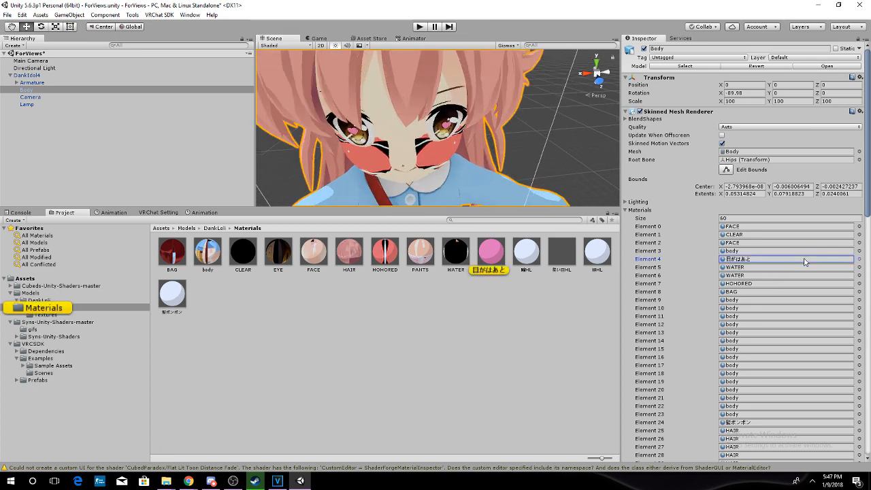
{"action": "key", "text": "Delete"}
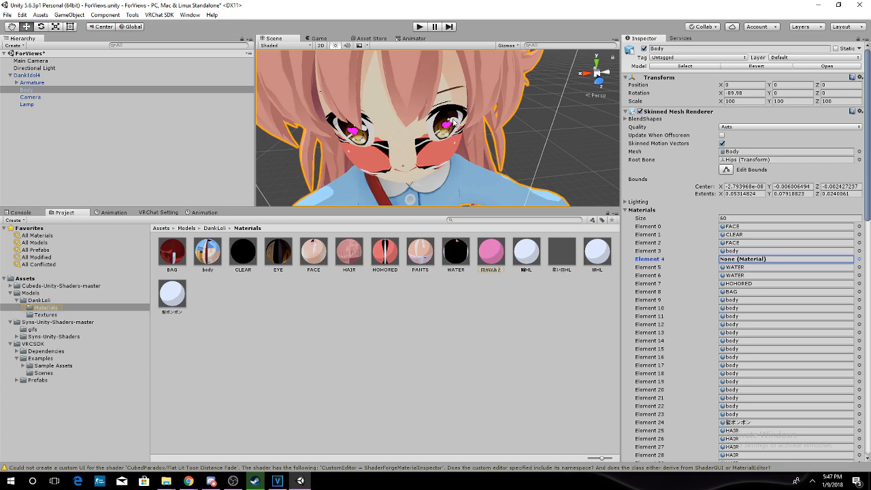
{"action": "key", "text": "ctrl+z"}
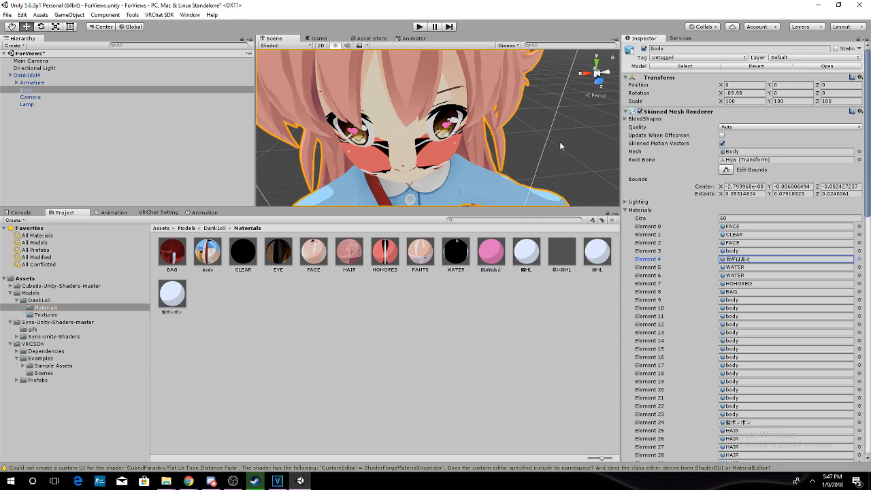
Set the rendering mode of the CLEAR material covering the avatar's feet to Transparent.
{"action": "scroll", "coordinate": [492, 133], "scroll_direction": "down", "scroll_amount": 2}
{"action": "middle_click_drag", "start_coordinate": [491, 130], "coordinate": [466, 65]}
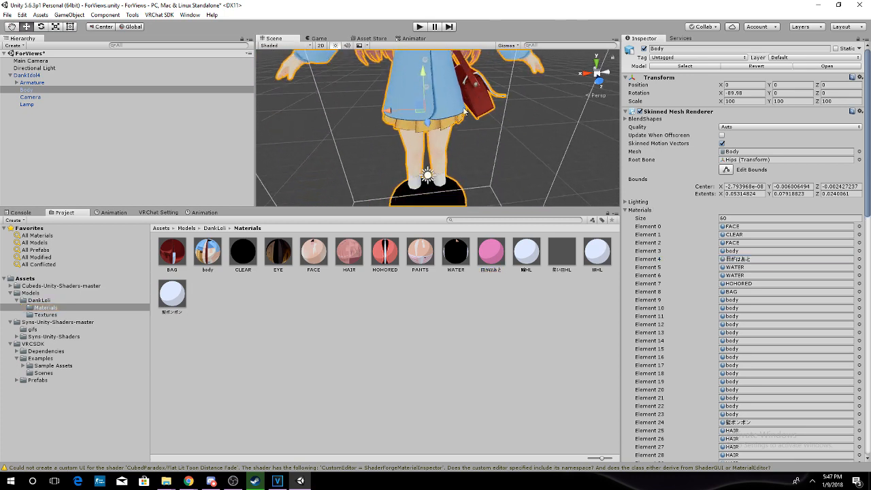
{"action": "middle_click_drag", "start_coordinate": [464, 109], "coordinate": [460, 83]}
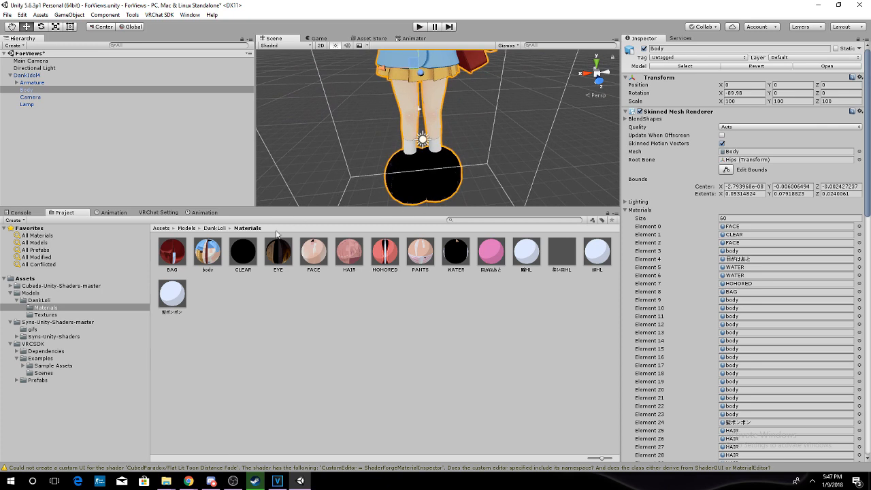
{"action": "left_click", "coordinate": [249, 248]}
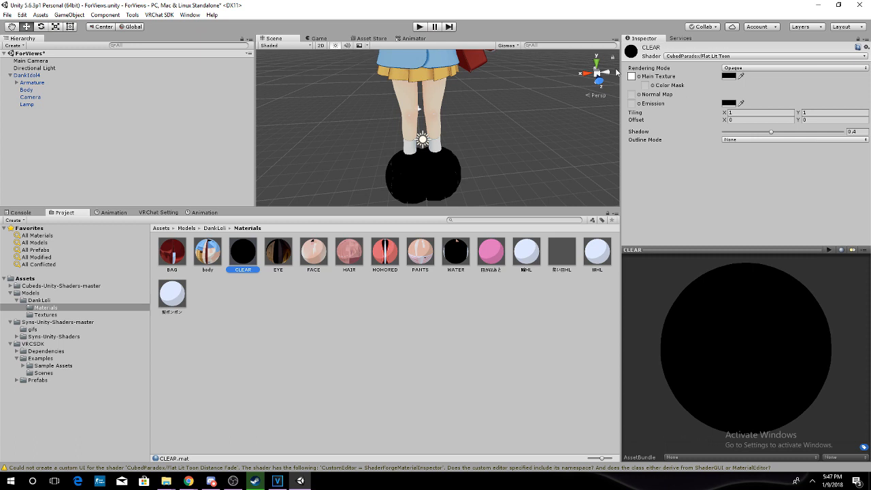
{"action": "left_click", "coordinate": [751, 68]}
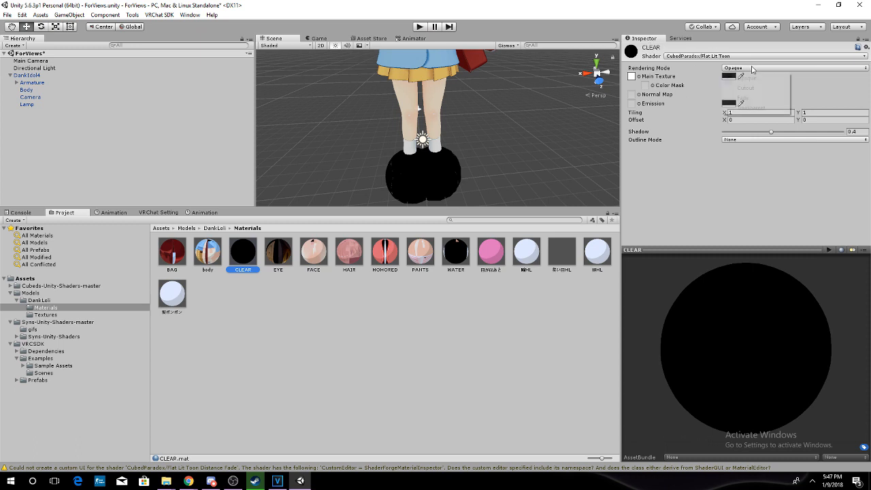
{"action": "left_click", "coordinate": [748, 109]}
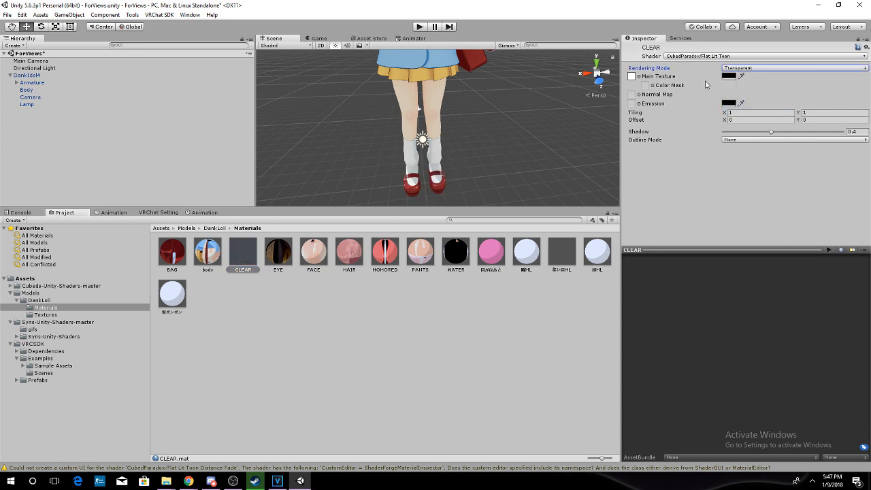
Try the Opaque, Cutout and Fade rendering modes on the CLEAR material and return it to Transparent.
{"action": "left_click", "coordinate": [754, 68]}
{"action": "left_click", "coordinate": [746, 78]}
{"action": "left_click", "coordinate": [745, 68]}
{"action": "left_click", "coordinate": [745, 88]}
{"action": "left_click", "coordinate": [756, 68]}
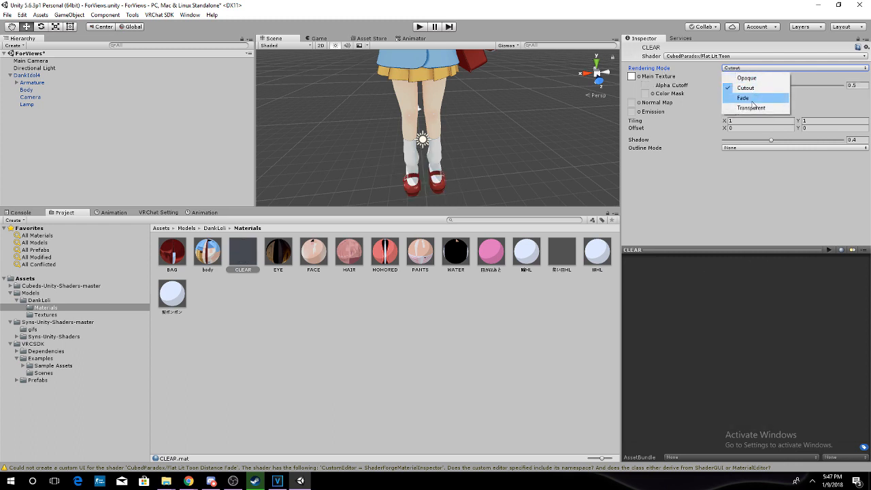
{"action": "left_click", "coordinate": [743, 98]}
{"action": "left_click", "coordinate": [757, 68]}
{"action": "left_click", "coordinate": [749, 111]}
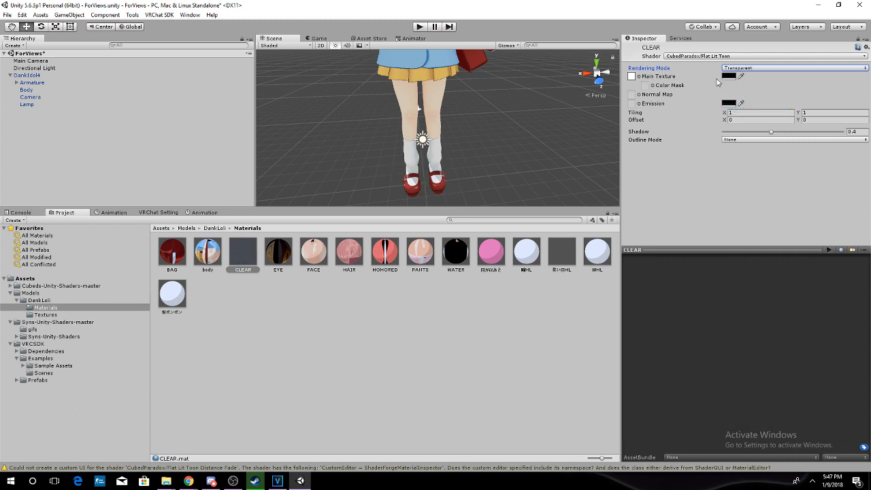
Try the Transparent rendering mode on the pink 目がはあと material of the eye hearts and return it to Opaque.
{"action": "middle_click_drag", "start_coordinate": [454, 142], "coordinate": [468, 170]}
{"action": "scroll", "coordinate": [467, 138], "scroll_direction": "down", "scroll_amount": 3}
{"action": "middle_click_drag", "start_coordinate": [467, 104], "coordinate": [445, 166]}
{"action": "scroll", "coordinate": [450, 109], "scroll_direction": "up", "scroll_amount": 3}
{"action": "middle_click_drag", "start_coordinate": [452, 85], "coordinate": [462, 112]}
{"action": "scroll", "coordinate": [440, 131], "scroll_direction": "up", "scroll_amount": 2}
{"action": "scroll", "coordinate": [462, 112], "scroll_direction": "up", "scroll_amount": 3}
{"action": "left_click", "coordinate": [433, 73]}
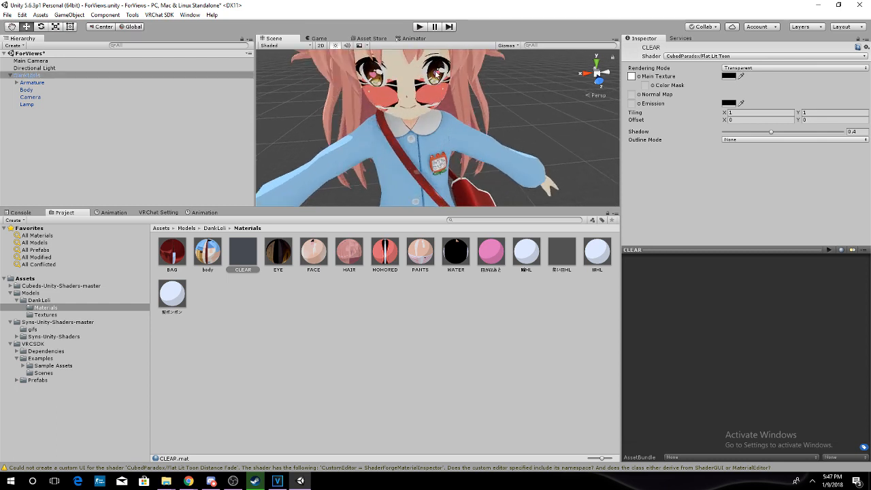
{"action": "left_click", "coordinate": [486, 246]}
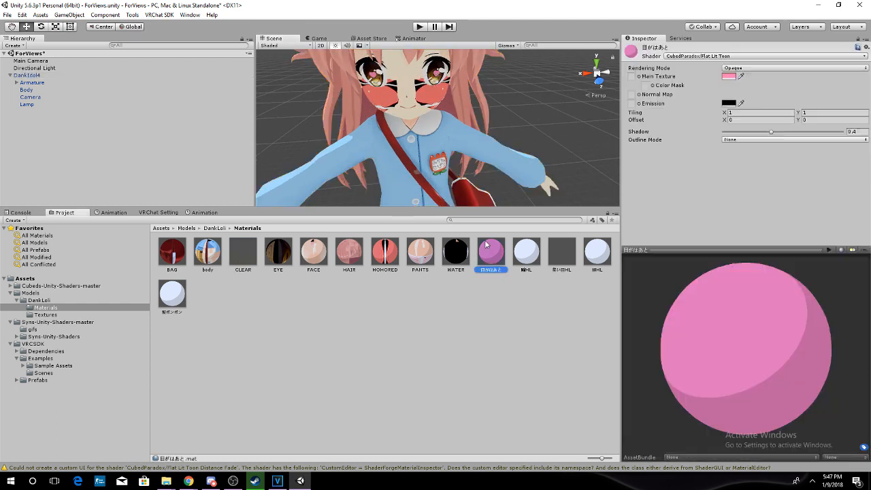
{"action": "left_click", "coordinate": [763, 70]}
{"action": "left_click", "coordinate": [751, 109]}
{"action": "left_click", "coordinate": [759, 68]}
{"action": "left_click", "coordinate": [745, 77]}
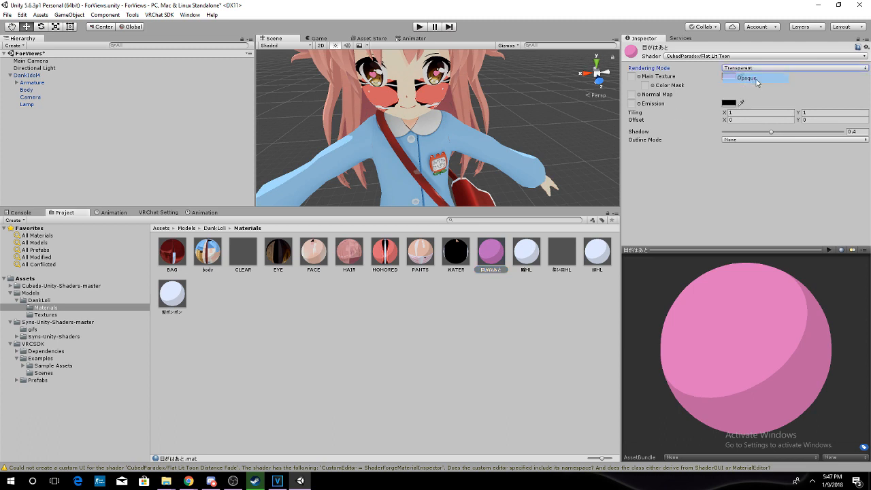
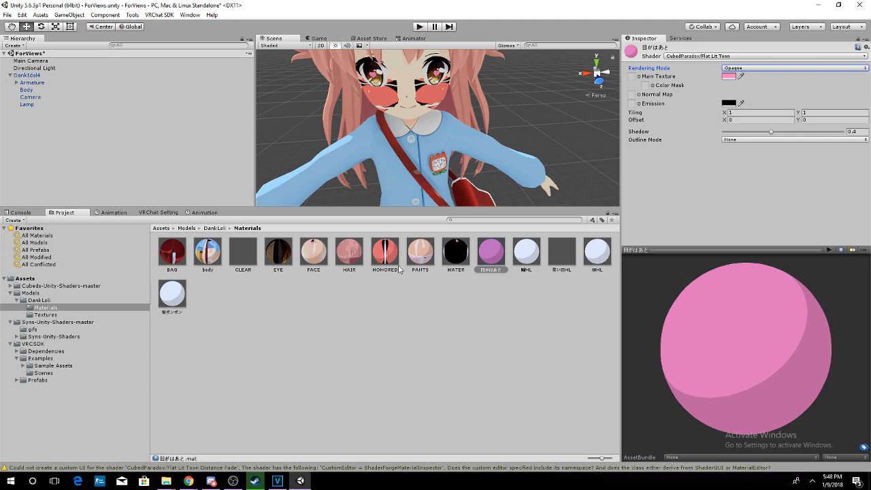
Assign the CLEAR material to Element 4 of the Body mesh in place of 目がはあと.
{"action": "left_click", "coordinate": [42, 97]}
{"action": "left_click", "coordinate": [27, 89]}
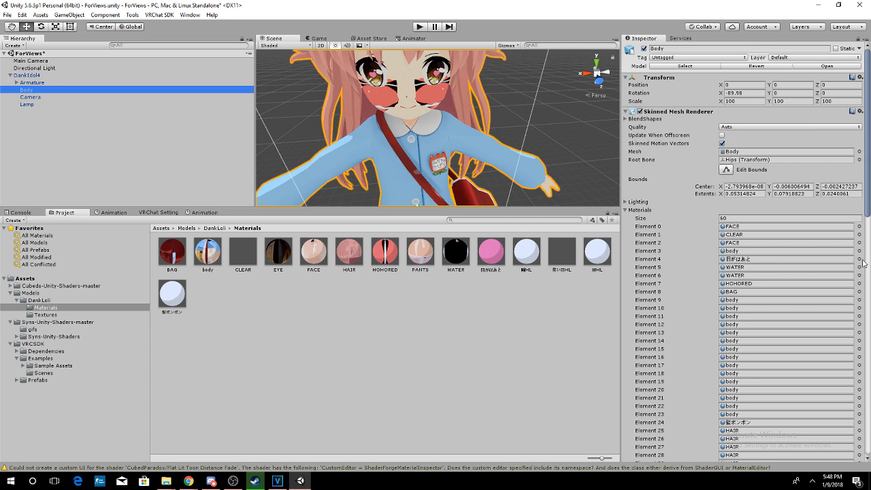
{"action": "left_click", "coordinate": [775, 259]}
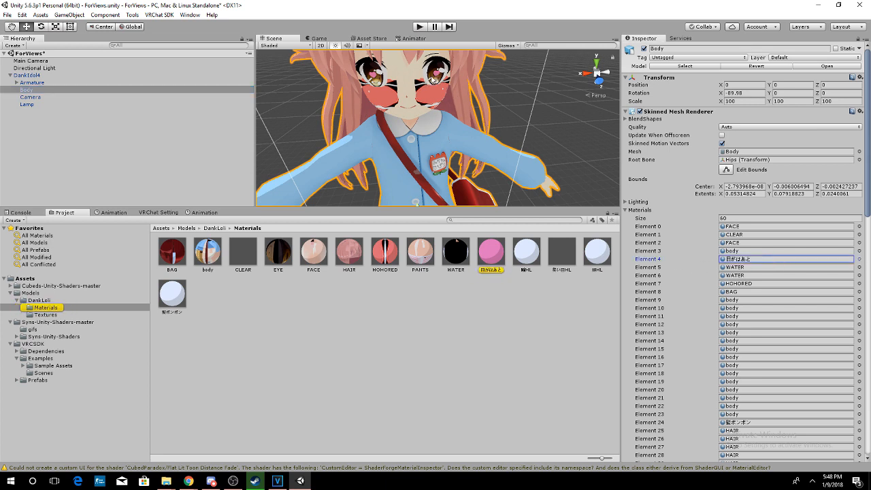
{"action": "left_click", "coordinate": [858, 260]}
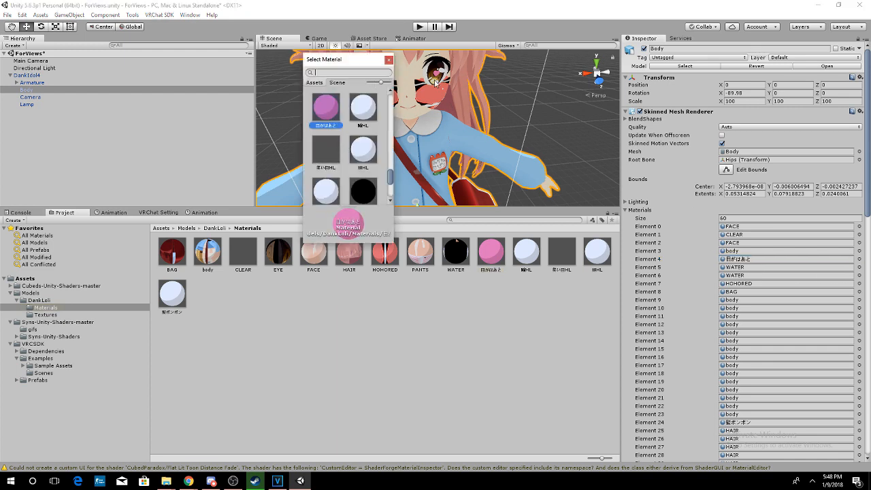
{"action": "left_click_drag", "start_coordinate": [343, 60], "coordinate": [227, 61]}
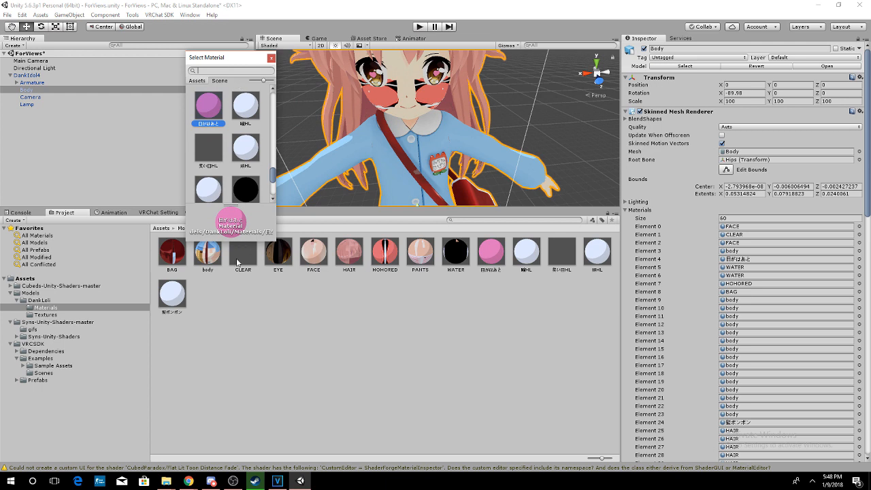
{"action": "type", "text": "clear"}
{"action": "left_click", "coordinate": [237, 101]}
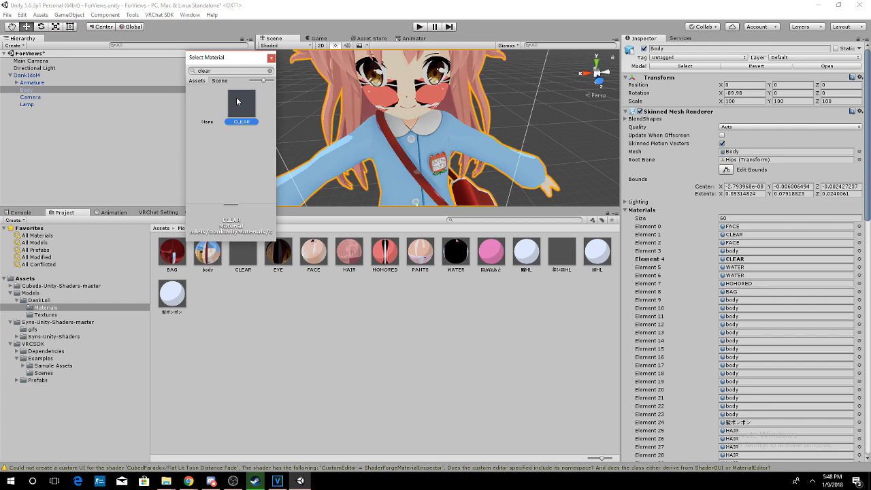
{"action": "double_click", "coordinate": [233, 107]}
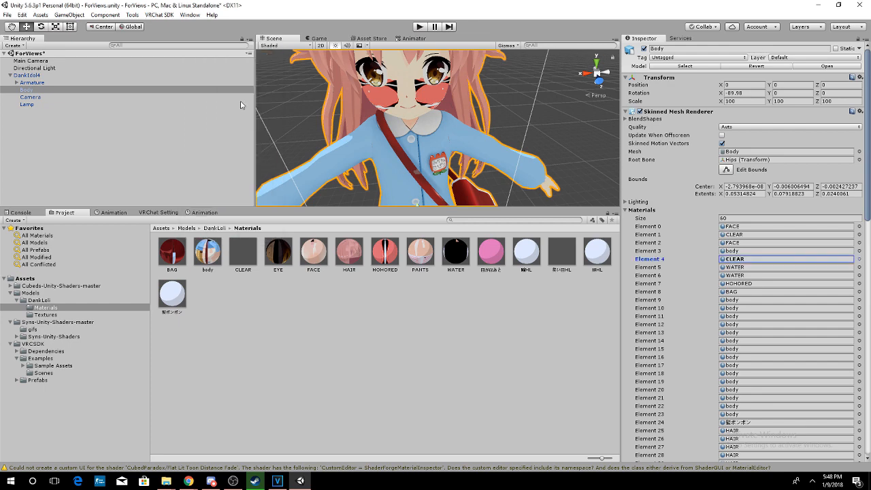
Try the UnityChan Blush - Transparent shader on the HOHORED cheek blush material and return it to CubedParadox Flat Lit Toon.
{"action": "scroll", "coordinate": [474, 117], "scroll_direction": "down", "scroll_amount": 3}
{"action": "scroll", "coordinate": [464, 112], "scroll_direction": "up", "scroll_amount": 3}
{"action": "mouse_move", "coordinate": [419, 98]}
{"action": "left_mouse_down", "text": "alt"}
{"action": "mouse_move", "coordinate": [431, 113]}
{"action": "mouse_move", "coordinate": [422, 109]}
{"action": "left_mouse_up", "text": "alt"}
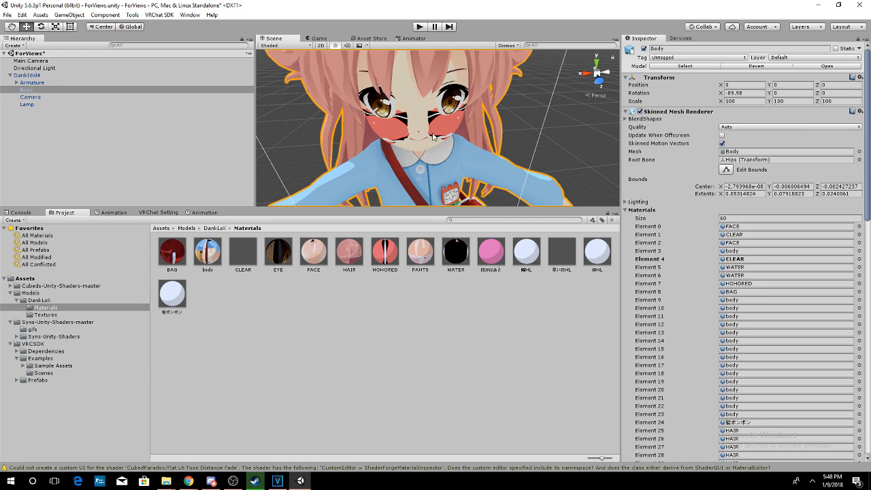
{"action": "left_click", "coordinate": [385, 254]}
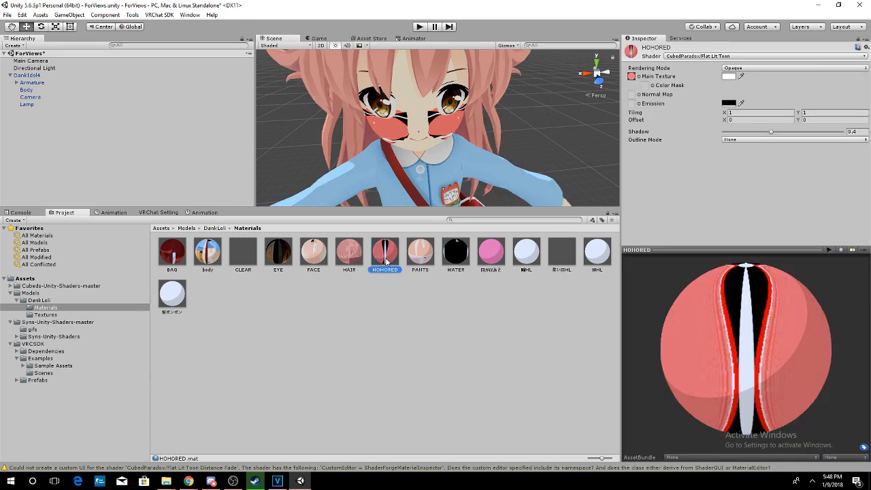
{"action": "left_click", "coordinate": [696, 57]}
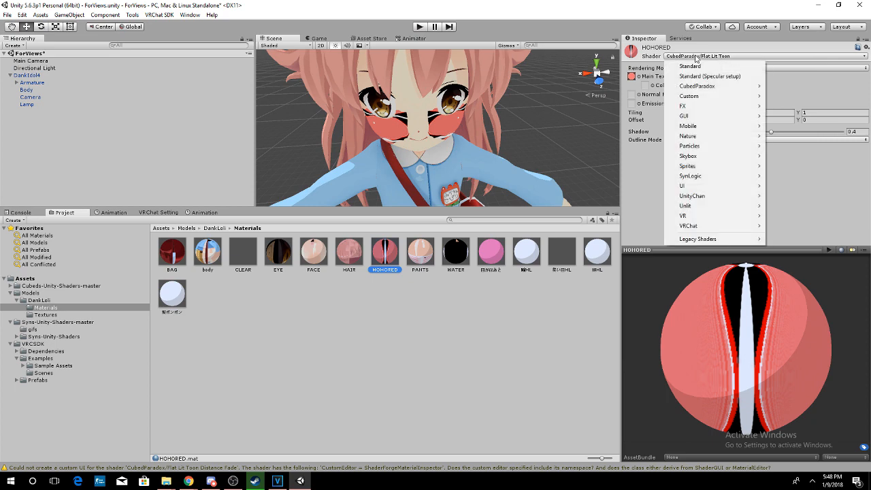
{"action": "mouse_move", "coordinate": [687, 197]}
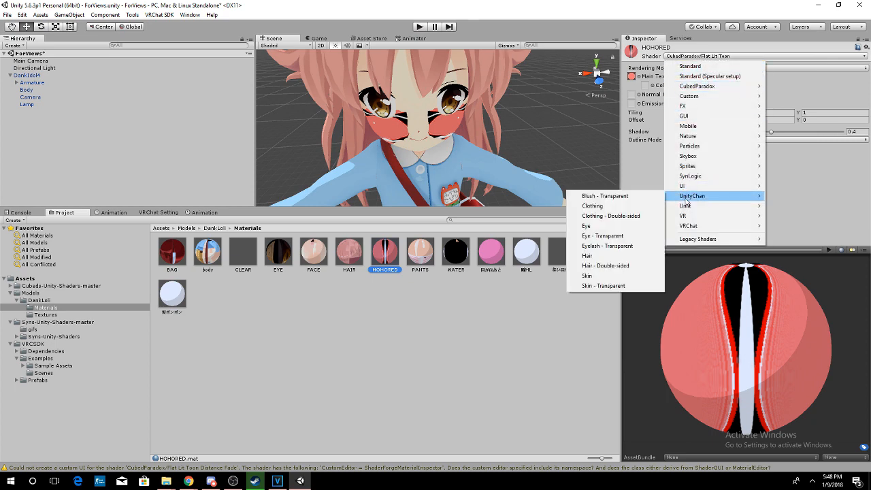
{"action": "left_click", "coordinate": [622, 196]}
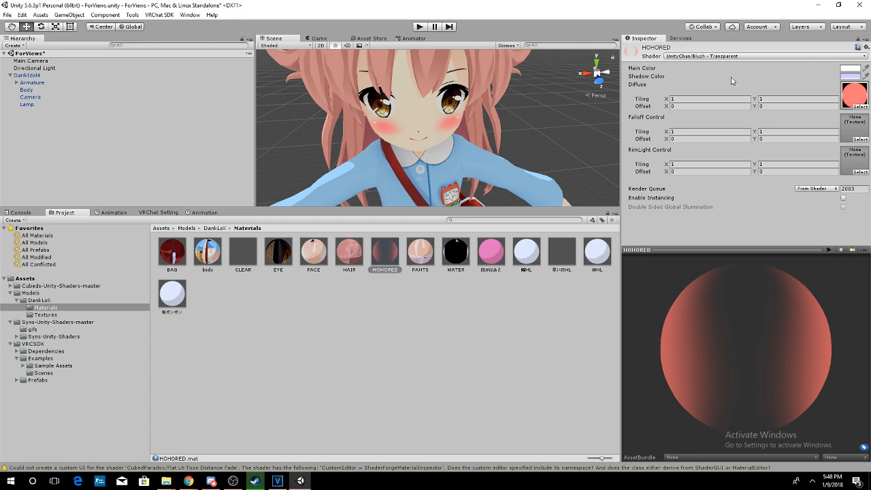
{"action": "left_click", "coordinate": [723, 56]}
{"action": "mouse_move", "coordinate": [711, 86]}
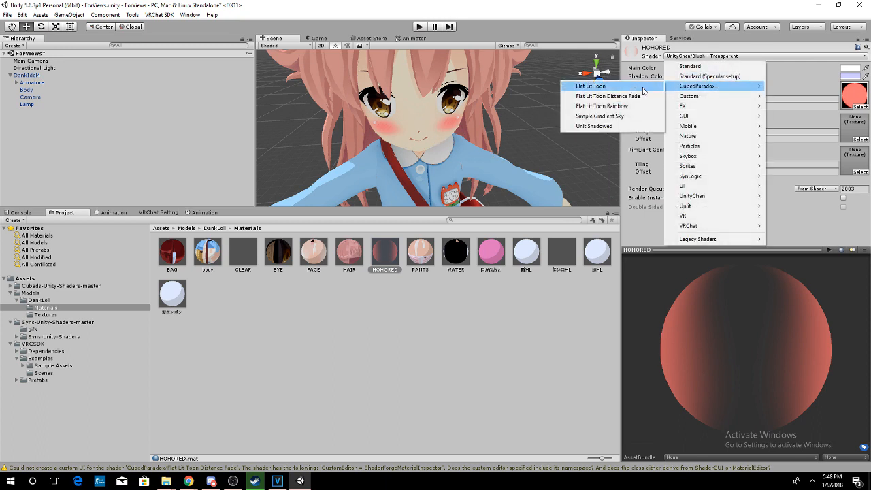
{"action": "left_click", "coordinate": [614, 87]}
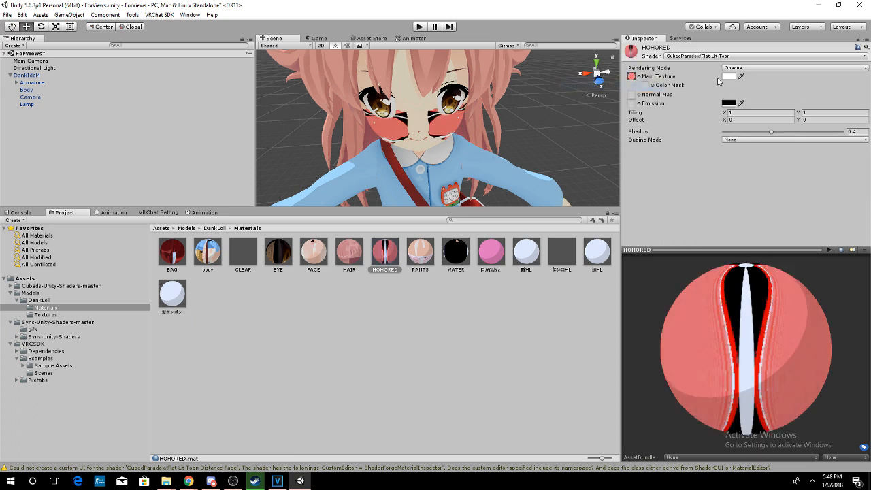
Set the rendering mode of the HOHORED blush material to Fade and check the avatar's cheeks.
{"action": "left_click", "coordinate": [745, 69]}
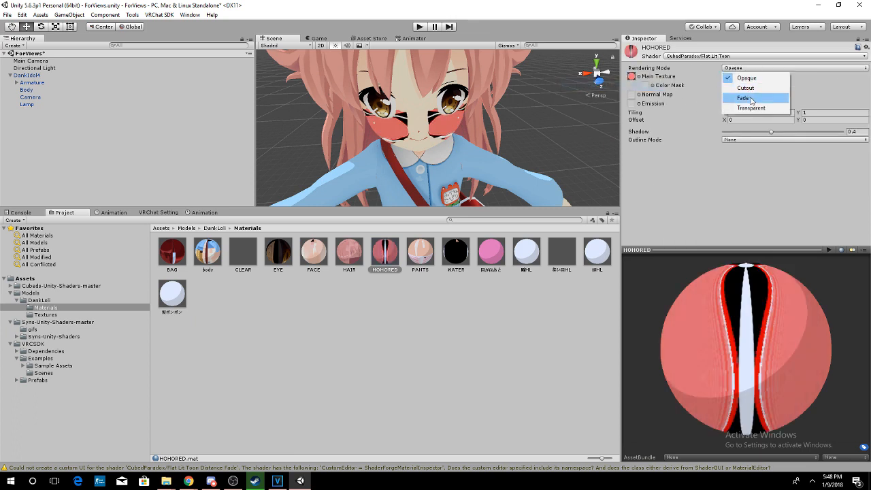
{"action": "left_click", "coordinate": [743, 98]}
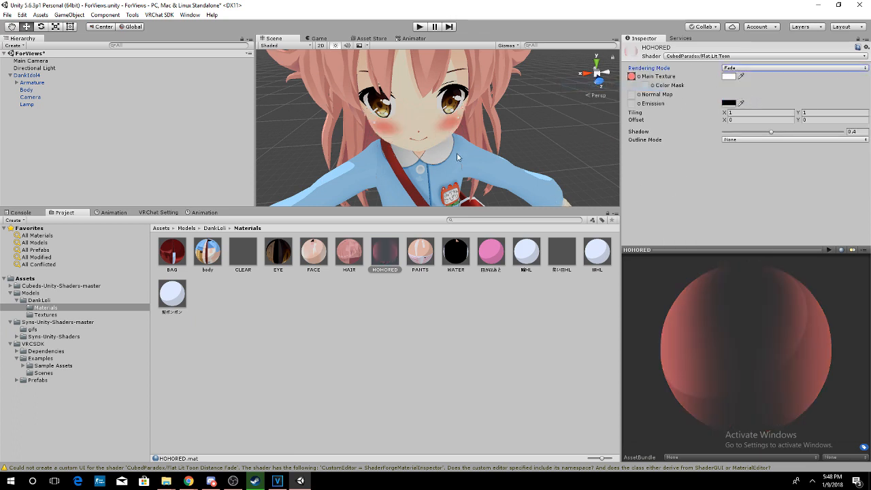
{"action": "scroll", "coordinate": [448, 107], "scroll_direction": "down", "scroll_amount": 3}
{"action": "scroll", "coordinate": [449, 106], "scroll_direction": "down", "scroll_amount": 2}
{"action": "middle_click_drag", "start_coordinate": [451, 163], "coordinate": [451, 121]}
{"action": "scroll", "coordinate": [451, 121], "scroll_direction": "down", "scroll_amount": 2}
{"action": "middle_click_drag", "start_coordinate": [455, 161], "coordinate": [459, 201]}
{"action": "scroll", "coordinate": [456, 135], "scroll_direction": "up", "scroll_amount": 4}
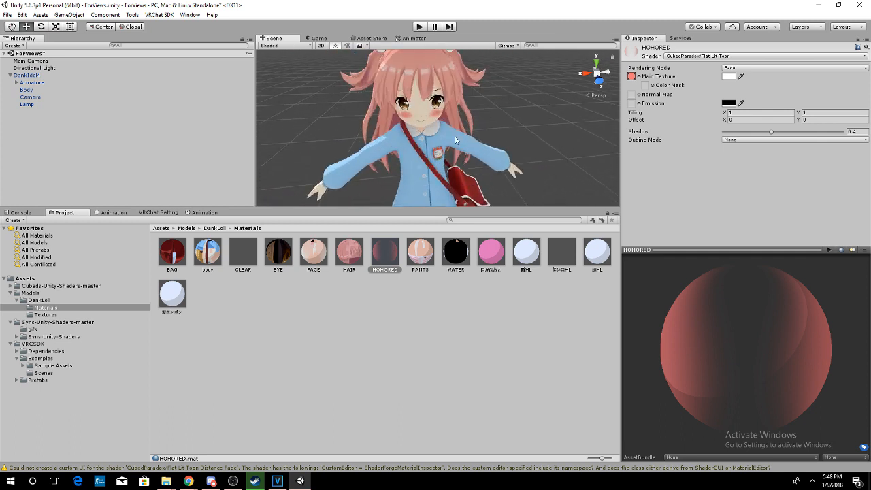
{"action": "scroll", "coordinate": [436, 190], "scroll_direction": "up", "scroll_amount": 4}
{"action": "middle_click_drag", "start_coordinate": [401, 202], "coordinate": [417, 222]}
Examine the PANTS, FACE and BAG materials and compare them with the avatar's clothes, face and bag.
{"action": "left_click", "coordinate": [423, 255]}
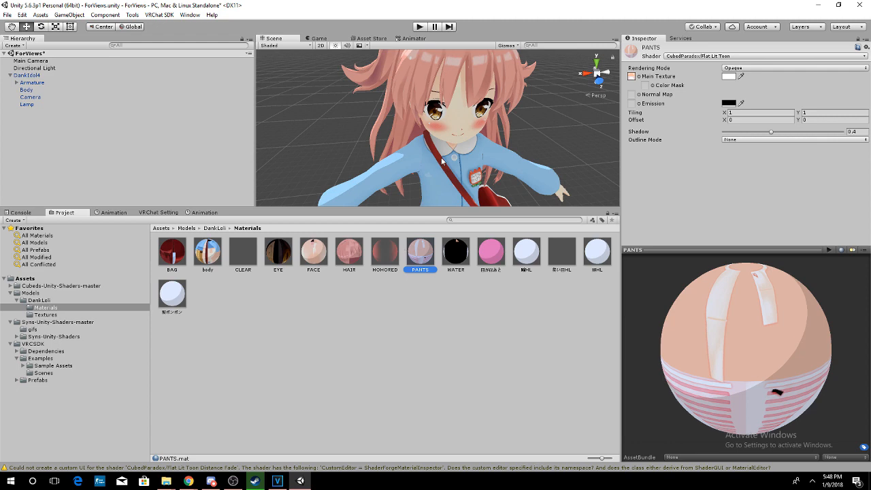
{"action": "scroll", "coordinate": [430, 188], "scroll_direction": "down", "scroll_amount": 3}
{"action": "middle_click_drag", "start_coordinate": [429, 188], "coordinate": [458, 134]}
{"action": "left_click", "coordinate": [323, 249]}
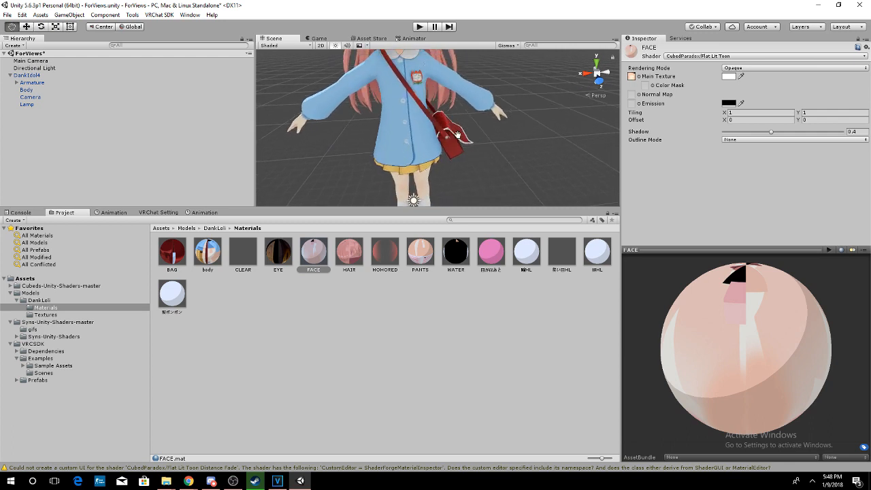
{"action": "scroll", "coordinate": [458, 134], "scroll_direction": "up", "scroll_amount": 6}
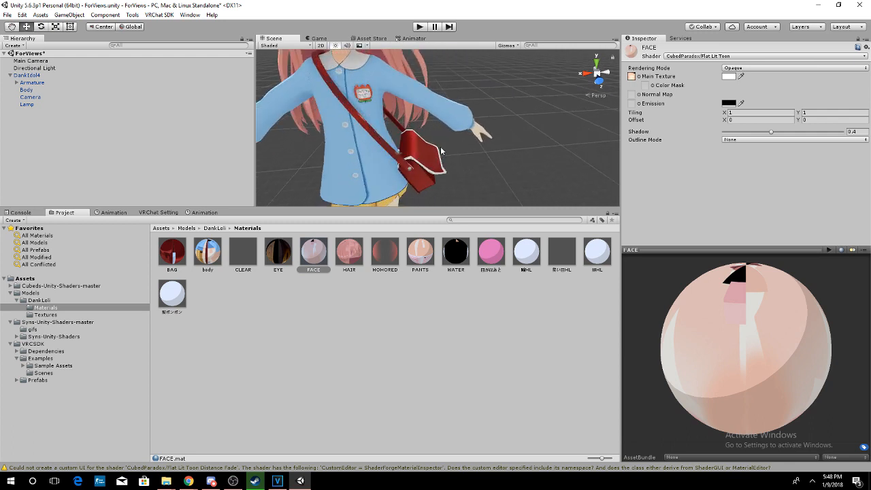
{"action": "left_click", "coordinate": [172, 251]}
{"action": "scroll", "coordinate": [393, 156], "scroll_direction": "down", "scroll_amount": 5}
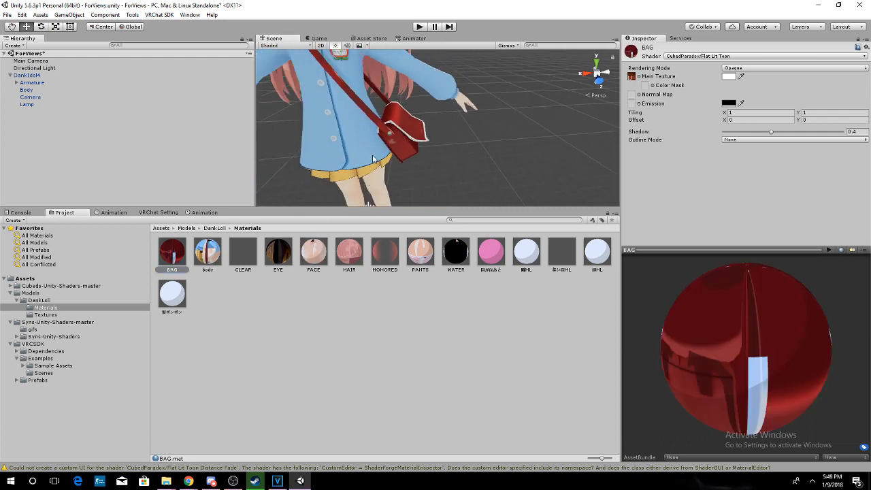
{"action": "middle_click_drag", "start_coordinate": [373, 159], "coordinate": [406, 174]}
{"action": "scroll", "coordinate": [406, 175], "scroll_direction": "down", "scroll_amount": 2}
{"action": "mouse_move", "coordinate": [412, 133]}
{"action": "middle_mouse_down"}
{"action": "mouse_move", "coordinate": [417, 146]}
{"action": "mouse_move", "coordinate": [415, 132]}
{"action": "middle_mouse_up"}
{"action": "scroll", "coordinate": [417, 146], "scroll_direction": "down", "scroll_amount": 1}
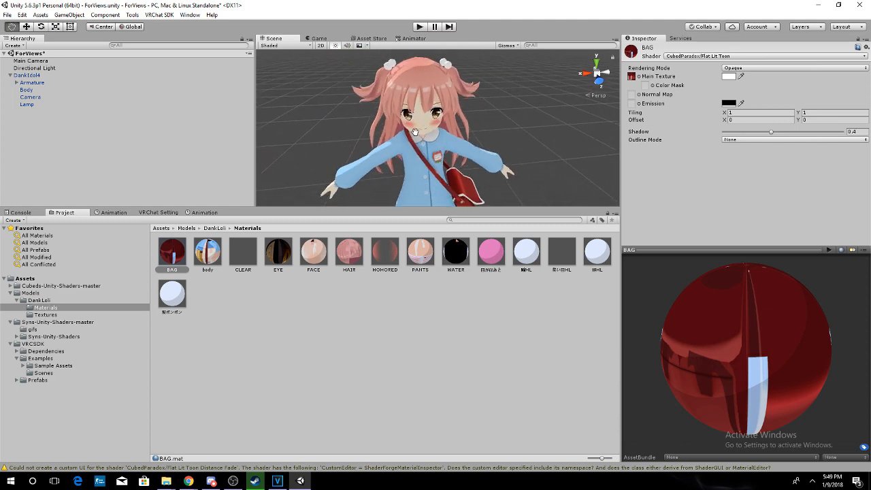
{"action": "scroll", "coordinate": [409, 132], "scroll_direction": "down", "scroll_amount": 2}
Locate the body material's main texture in the Textures folder, view the EYE texture image, and return to the Materials folder.
{"action": "left_click", "coordinate": [202, 253]}
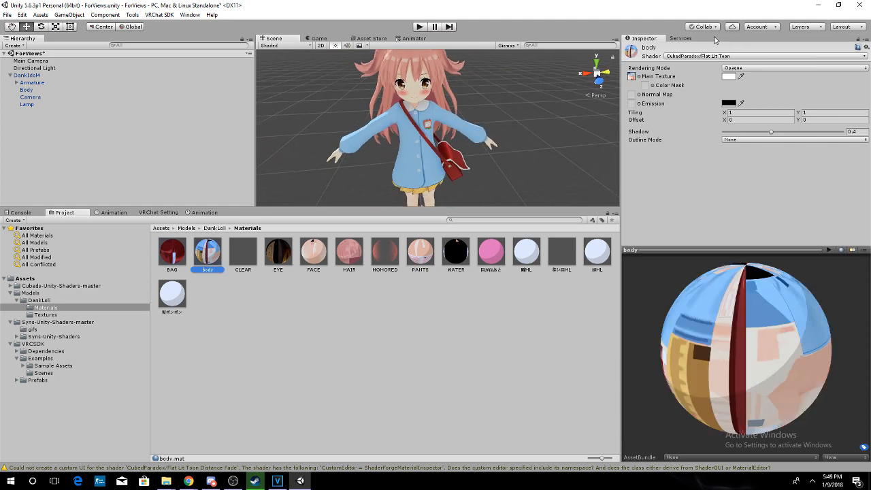
{"action": "left_click", "coordinate": [633, 77]}
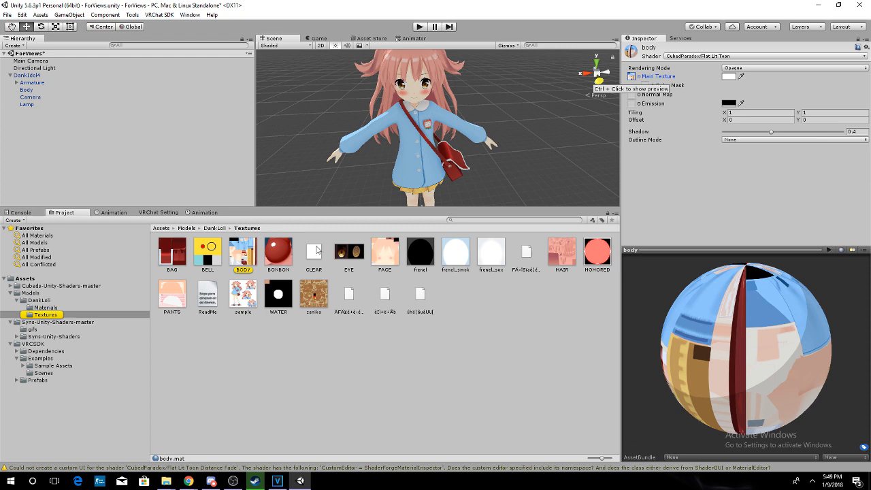
{"action": "left_click", "coordinate": [278, 253]}
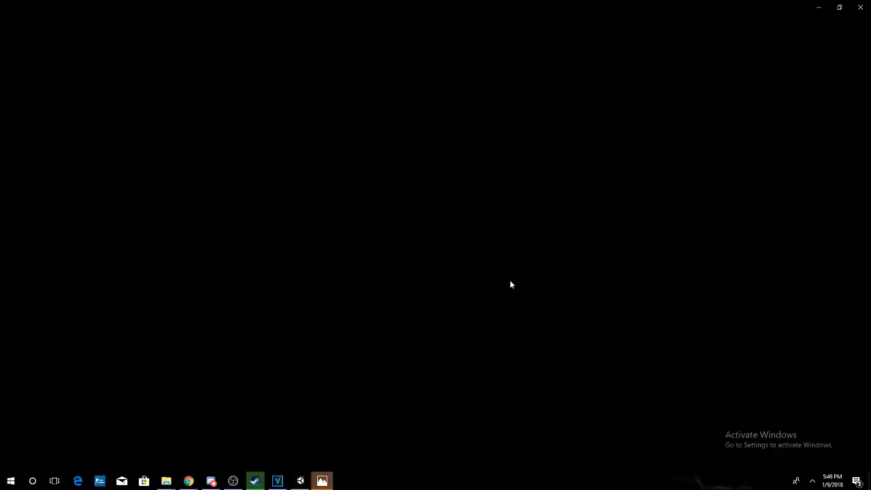
{"action": "left_click", "coordinate": [860, 7]}
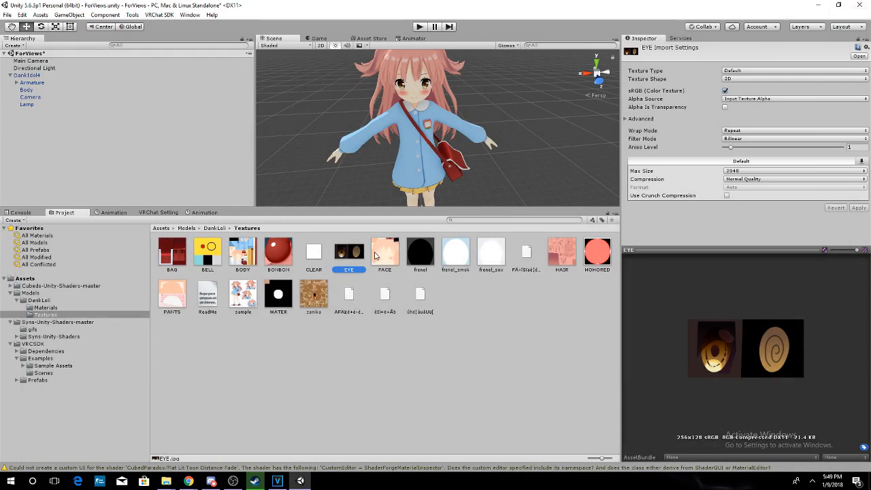
{"action": "left_click", "coordinate": [188, 229]}
{"action": "left_click", "coordinate": [173, 254]}
{"action": "double_click", "coordinate": [174, 257]}
{"action": "double_click", "coordinate": [177, 258]}
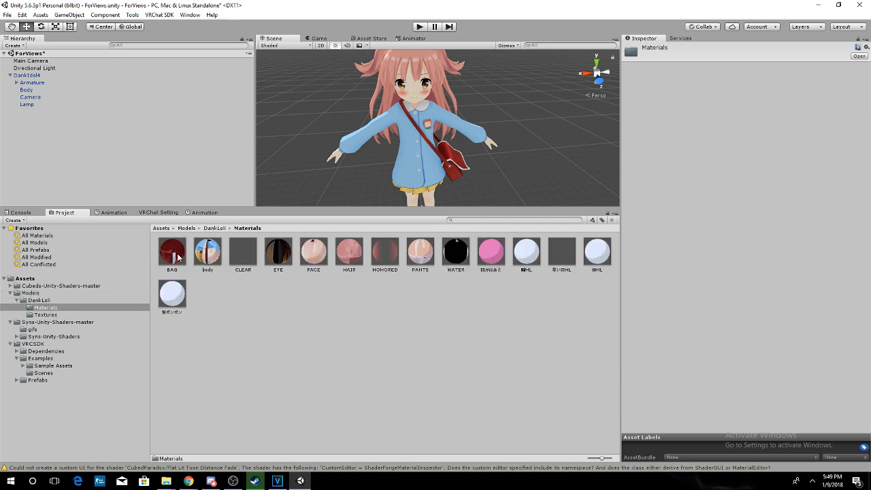
Try the BONBON texture as the body material's main texture and return it to BODY.
{"action": "left_click", "coordinate": [215, 257]}
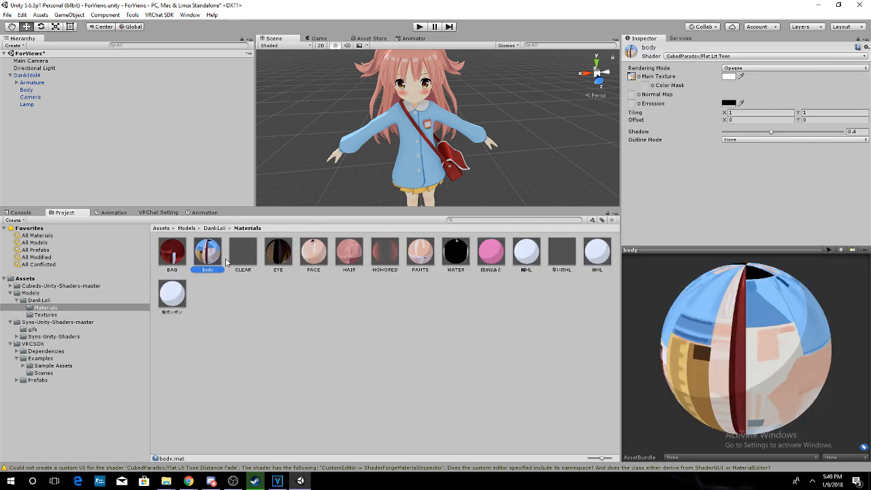
{"action": "left_click", "coordinate": [638, 77]}
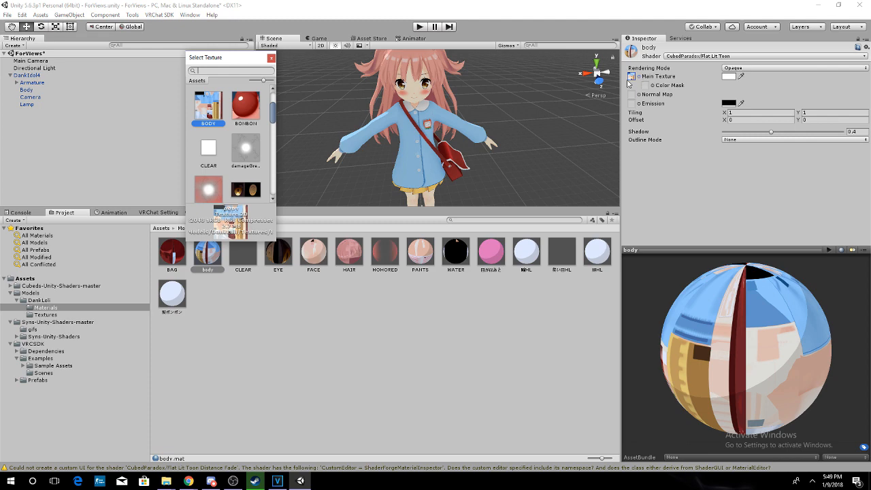
{"action": "left_click", "coordinate": [250, 104]}
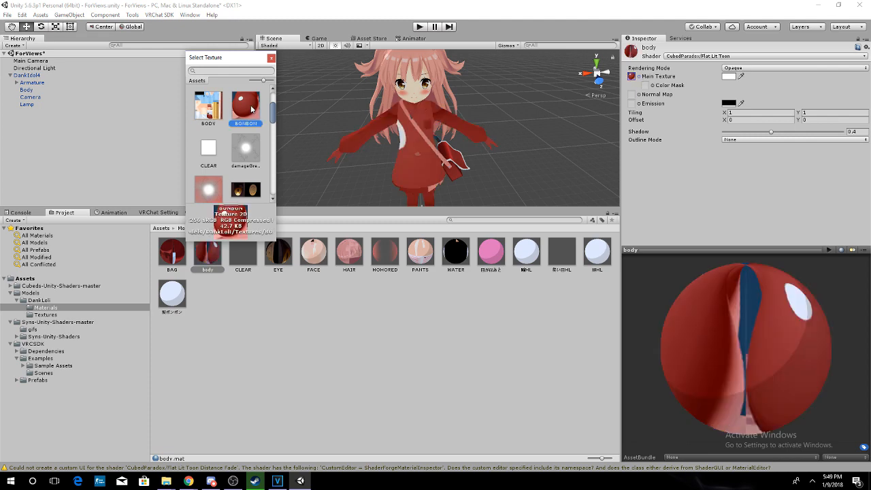
{"action": "left_click", "coordinate": [209, 107]}
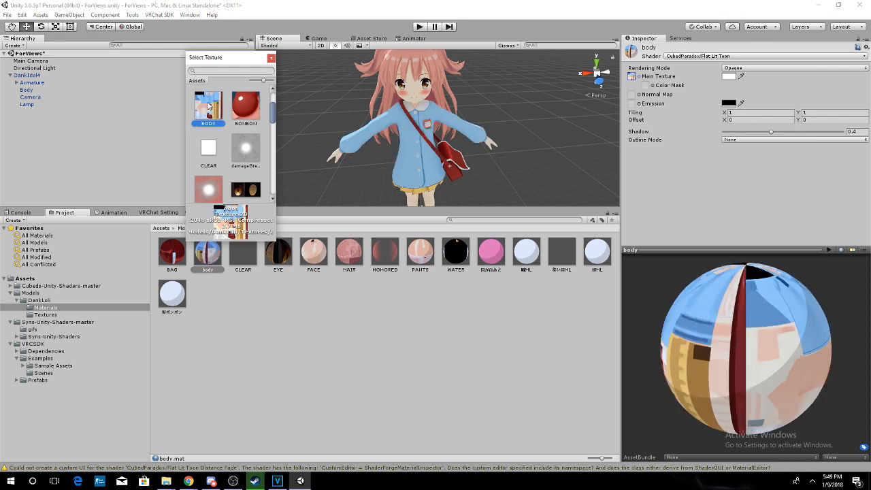
{"action": "left_click", "coordinate": [271, 57]}
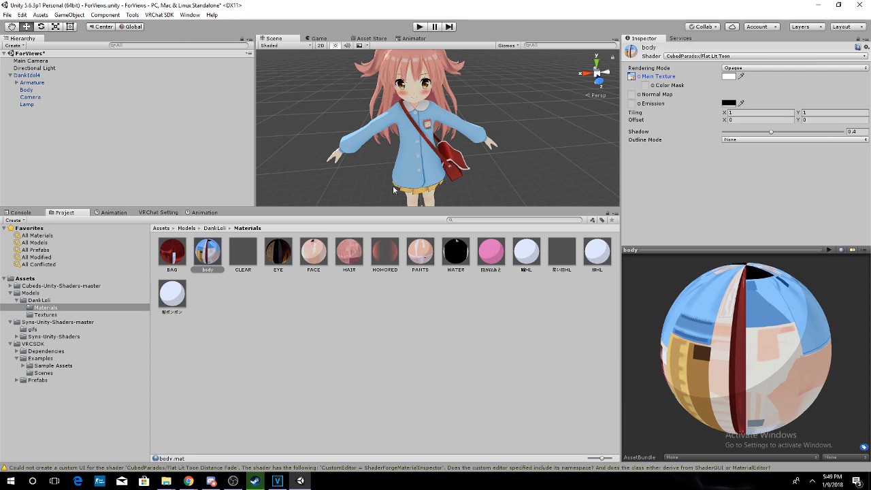
Examine the BAG material on the avatar's shoulder bag and the texture choices for its main texture.
{"action": "left_click", "coordinate": [172, 257]}
{"action": "scroll", "coordinate": [427, 151], "scroll_direction": "up", "scroll_amount": 3}
{"action": "middle_click_drag", "start_coordinate": [422, 155], "coordinate": [391, 104]}
{"action": "scroll", "coordinate": [400, 125], "scroll_direction": "up", "scroll_amount": 5}
{"action": "scroll", "coordinate": [400, 124], "scroll_direction": "down", "scroll_amount": 5}
{"action": "scroll", "coordinate": [400, 125], "scroll_direction": "up", "scroll_amount": 5}
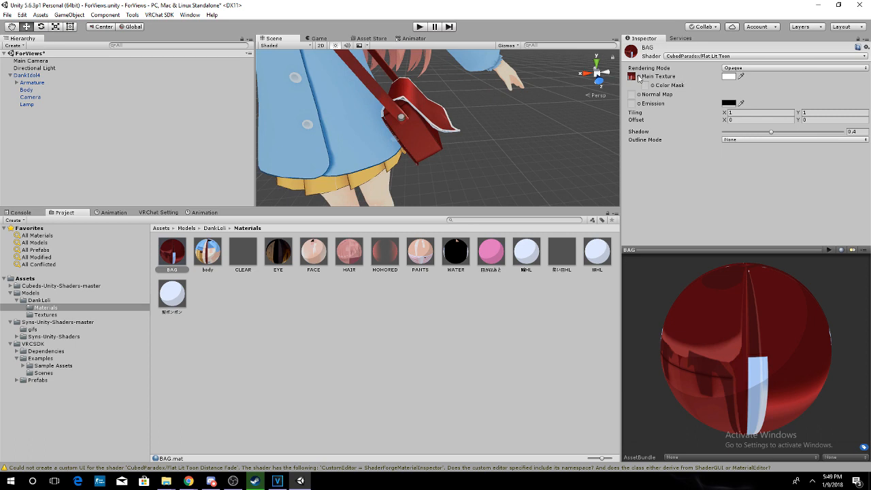
{"action": "left_click", "coordinate": [638, 76]}
{"action": "scroll", "coordinate": [482, 100], "scroll_direction": "down", "scroll_amount": 3}
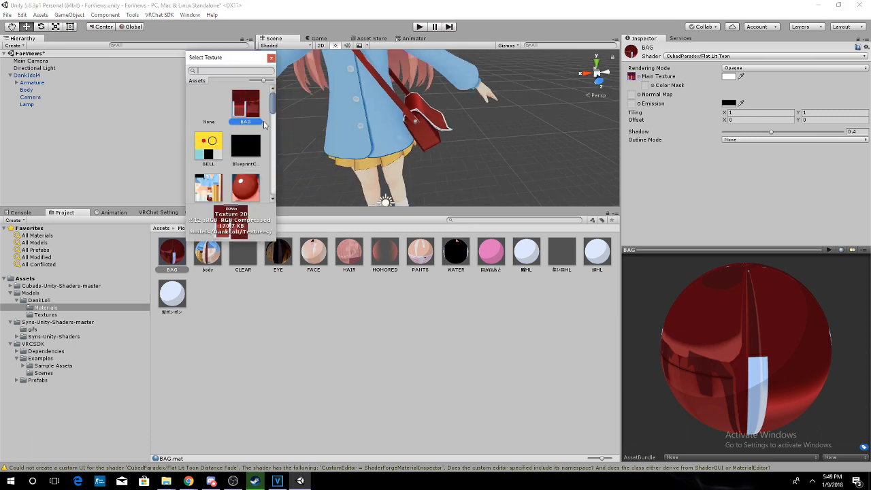
{"action": "left_click", "coordinate": [271, 58]}
Change the BAG material's shader to SynLogic TextureOverlay.
{"action": "left_click", "coordinate": [679, 57]}
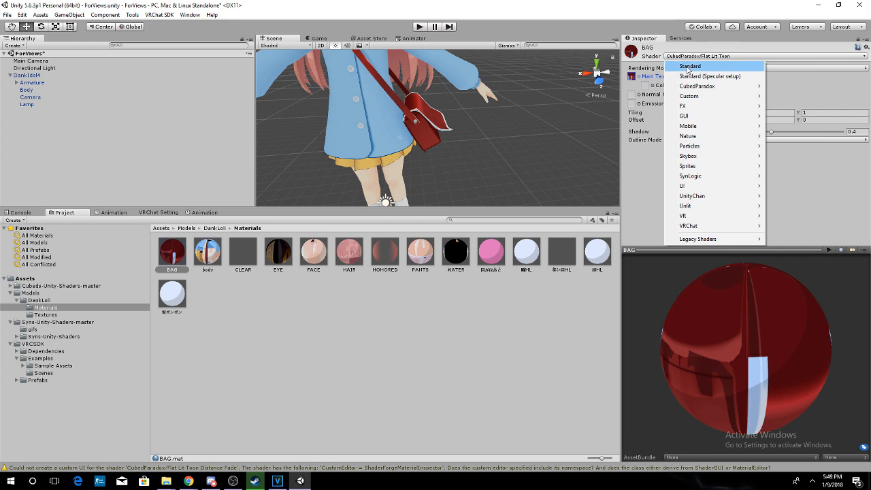
{"action": "mouse_move", "coordinate": [732, 177]}
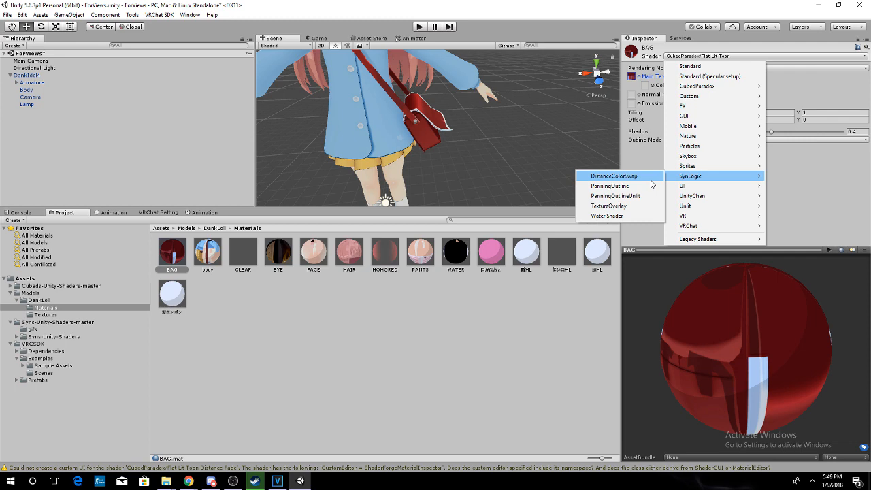
{"action": "left_click", "coordinate": [632, 205]}
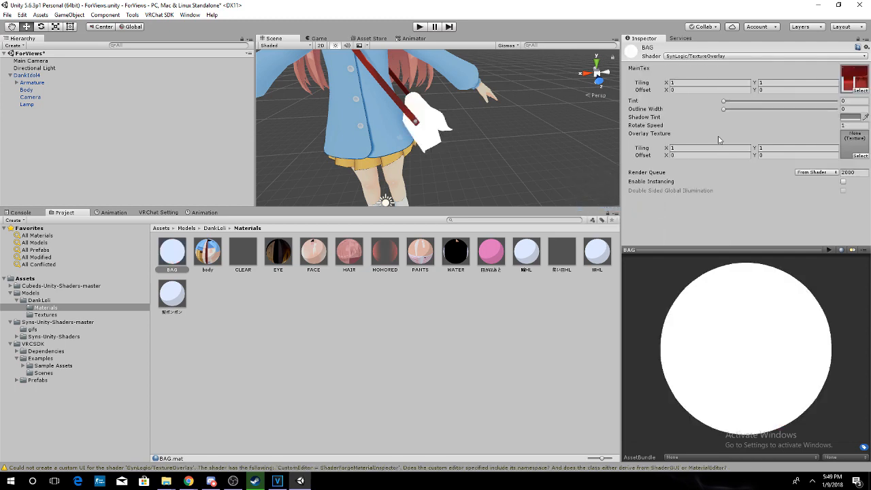
Assign the rainbow texture as the BAG material's Overlay Texture and set its Rotate Speed to 25.
{"action": "left_click", "coordinate": [860, 156]}
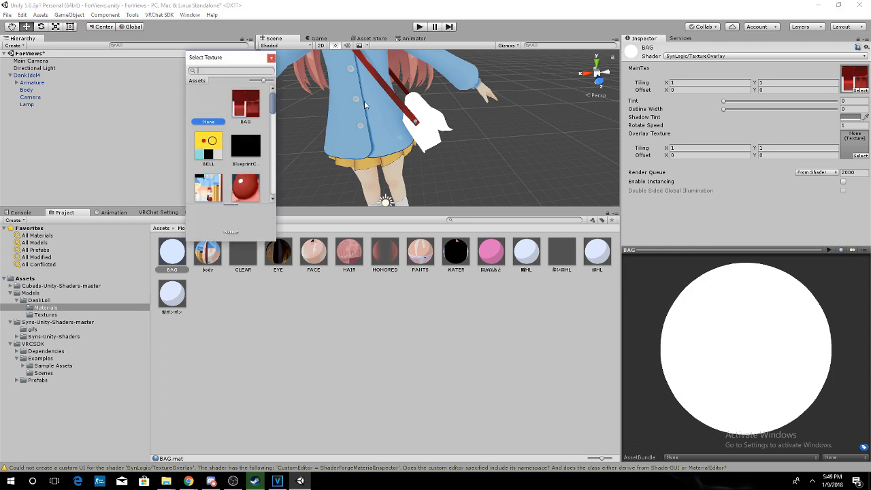
{"action": "type", "text": "rai"}
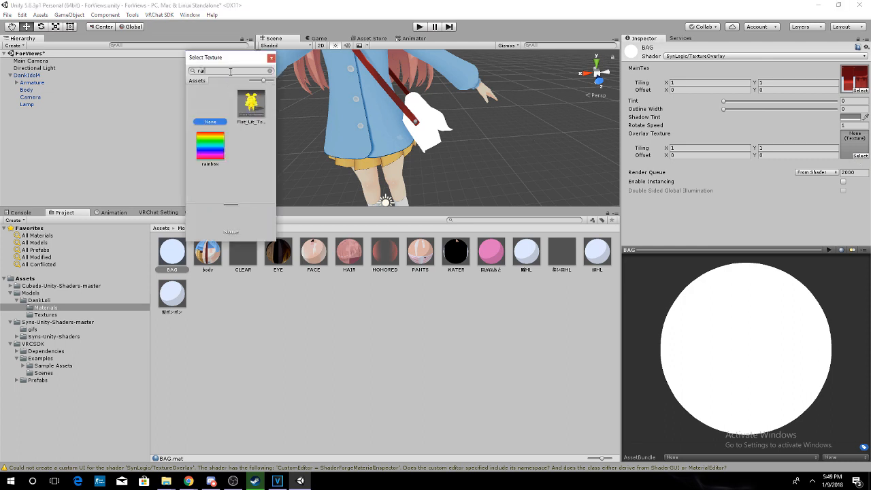
{"action": "type", "text": "nbow"}
{"action": "left_click", "coordinate": [208, 146]}
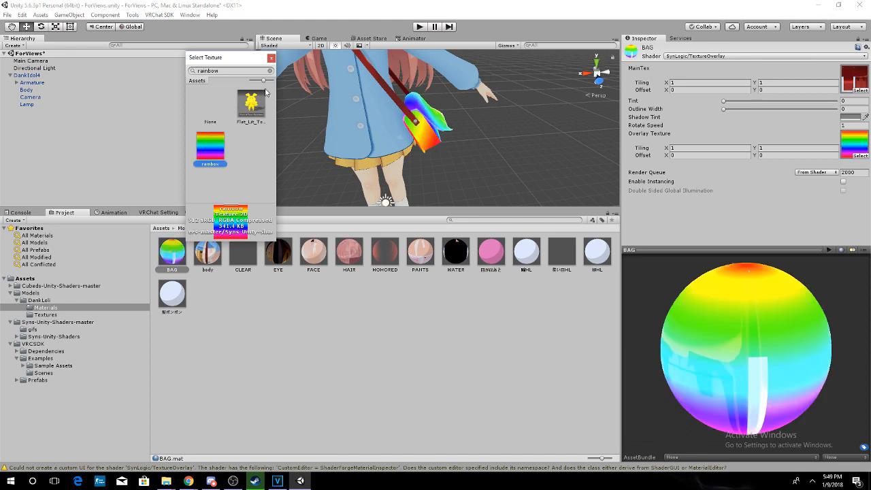
{"action": "double_click", "coordinate": [210, 145]}
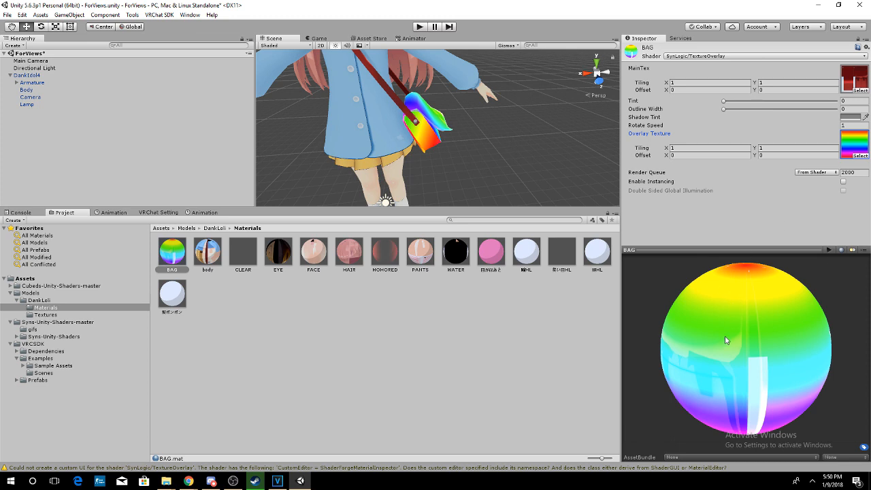
{"action": "left_click", "coordinate": [852, 124]}
{"action": "type", "text": "25"}
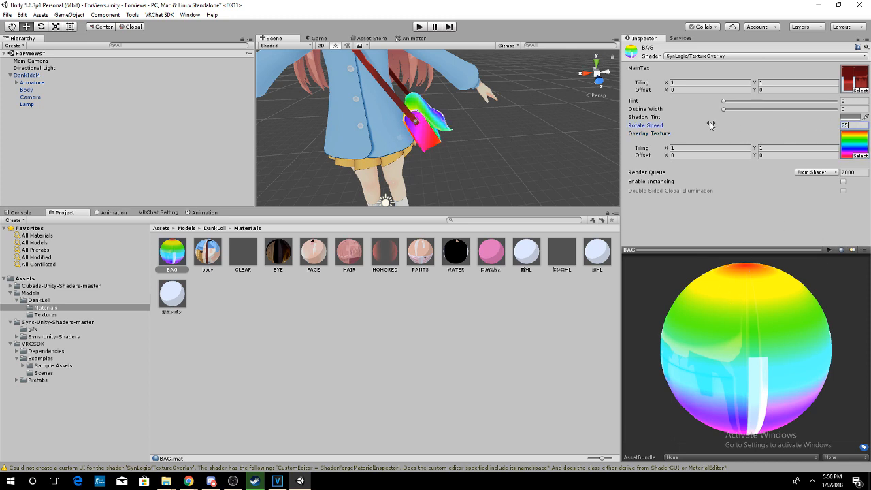
Preview the bag's rotating rainbow overlay in play mode with the Main Camera's Y position set to 4.
{"action": "left_click", "coordinate": [419, 27]}
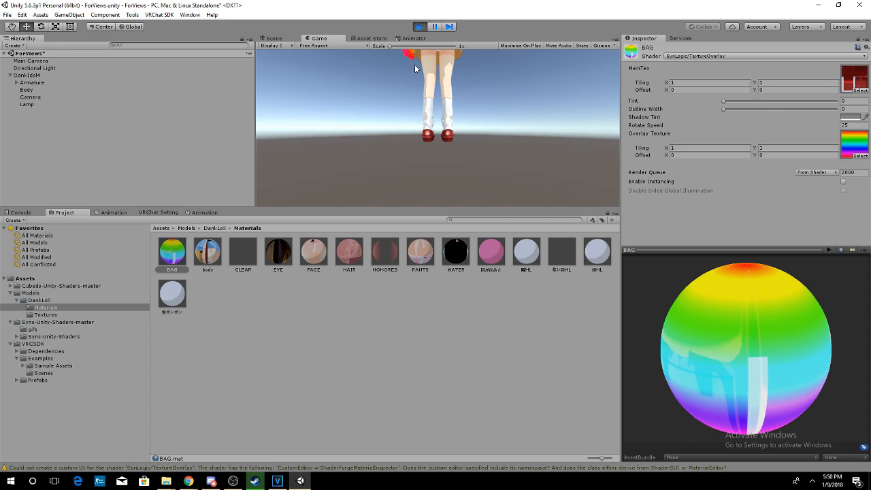
{"action": "left_click", "coordinate": [39, 62]}
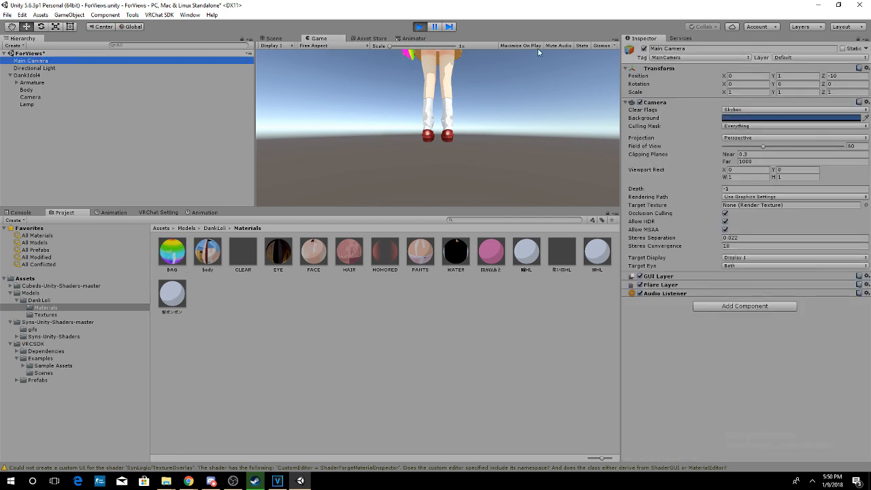
{"action": "left_click", "coordinate": [783, 75]}
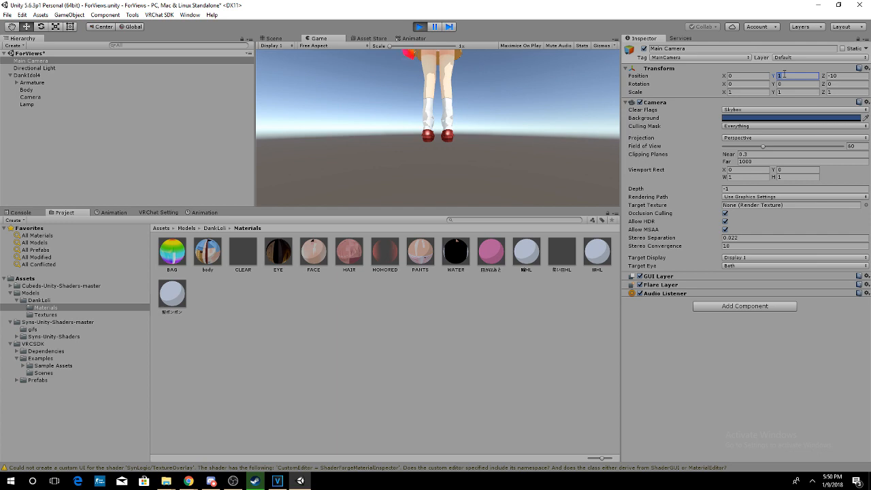
{"action": "type", "text": "4"}
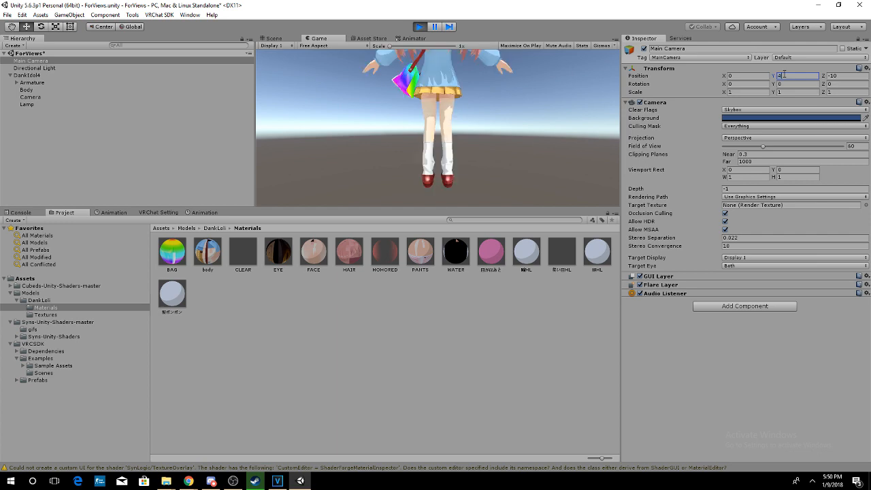
{"action": "left_click", "coordinate": [41, 75]}
{"action": "left_click", "coordinate": [419, 27]}
{"action": "left_click", "coordinate": [172, 252]}
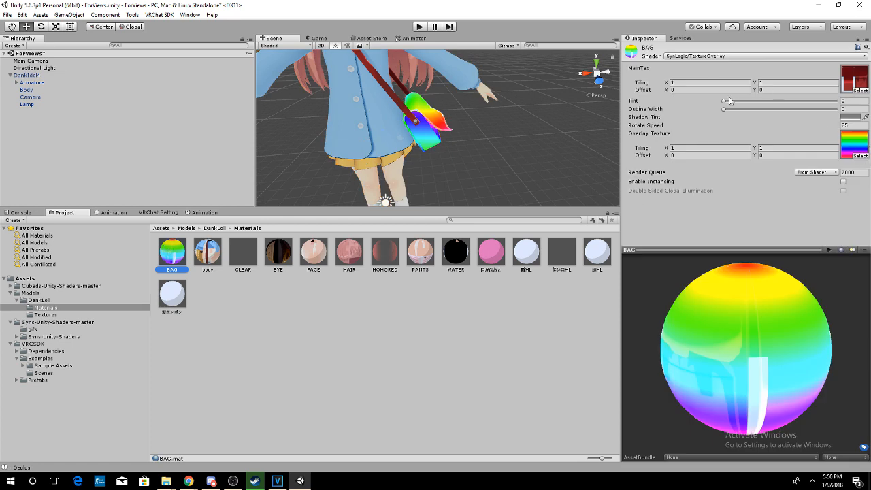
{"action": "left_click", "coordinate": [711, 56]}
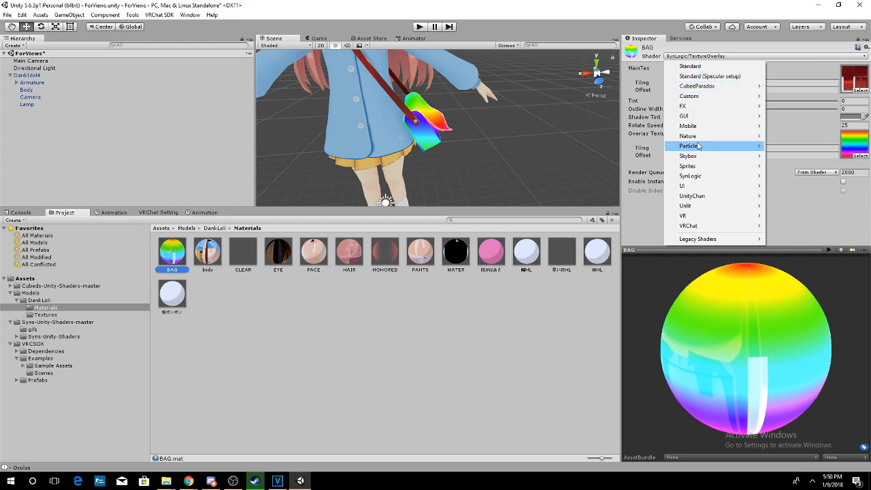
{"action": "left_click", "coordinate": [477, 121]}
Change the HAIR material's shader to SynLogic PanningOutline.
{"action": "scroll", "coordinate": [409, 112], "scroll_direction": "down", "scroll_amount": 5}
{"action": "middle_click_drag", "start_coordinate": [392, 88], "coordinate": [427, 128]}
{"action": "scroll", "coordinate": [404, 135], "scroll_direction": "up", "scroll_amount": 3}
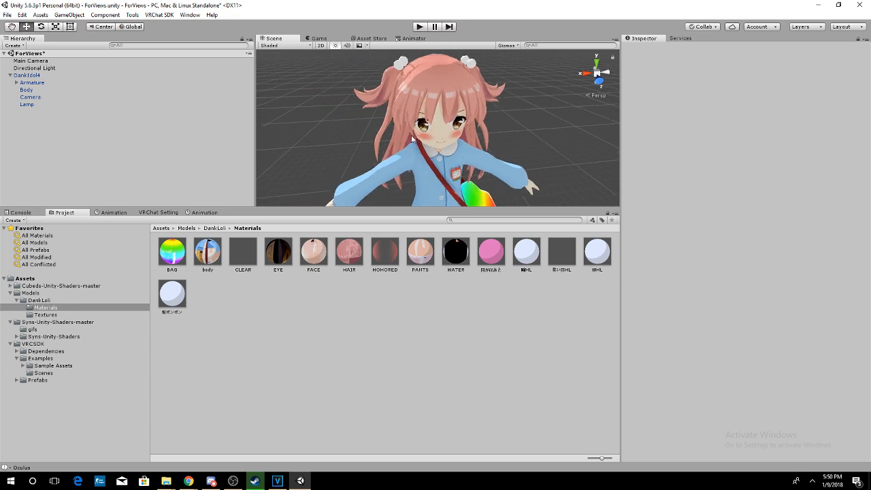
{"action": "left_click", "coordinate": [361, 241]}
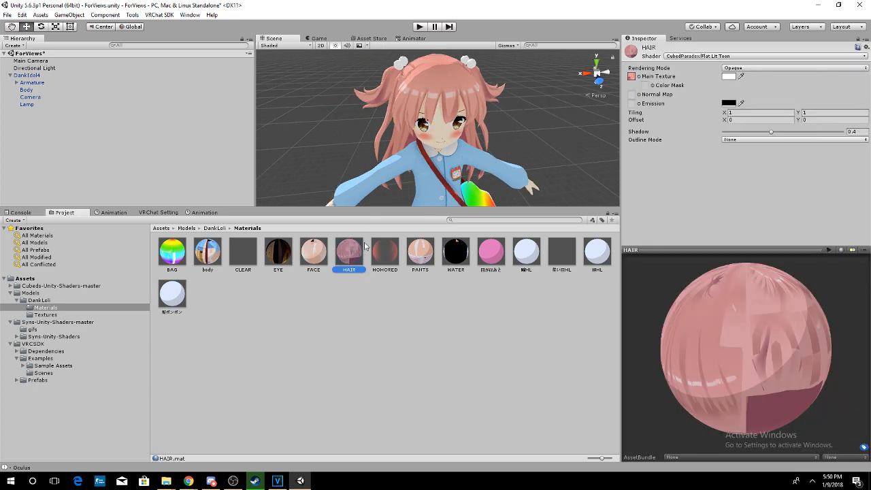
{"action": "left_click", "coordinate": [721, 57]}
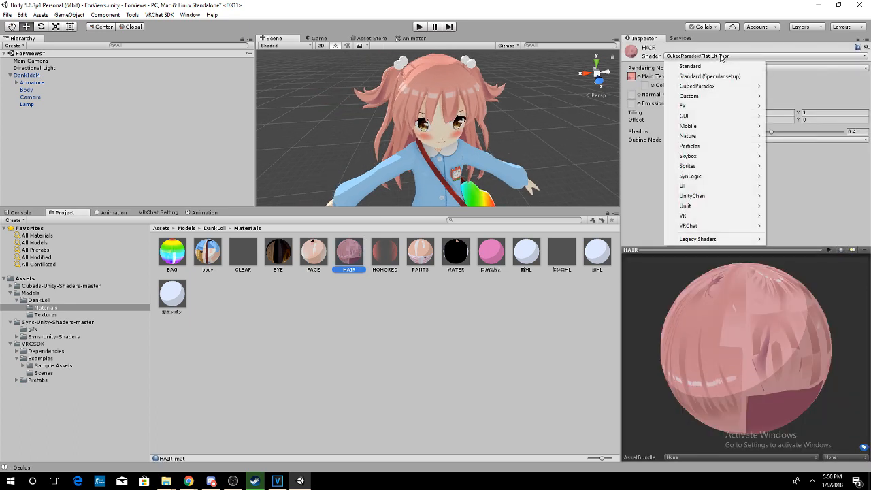
{"action": "mouse_move", "coordinate": [714, 87]}
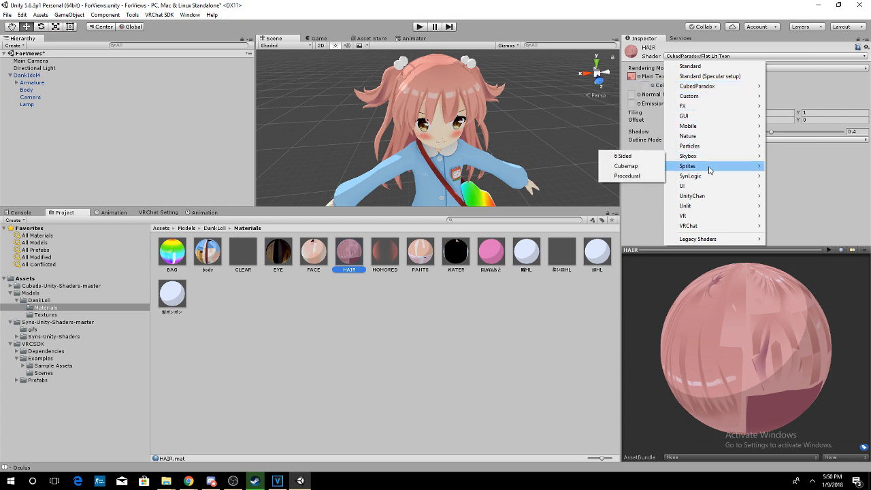
{"action": "mouse_move", "coordinate": [707, 177]}
{"action": "left_click", "coordinate": [637, 188]}
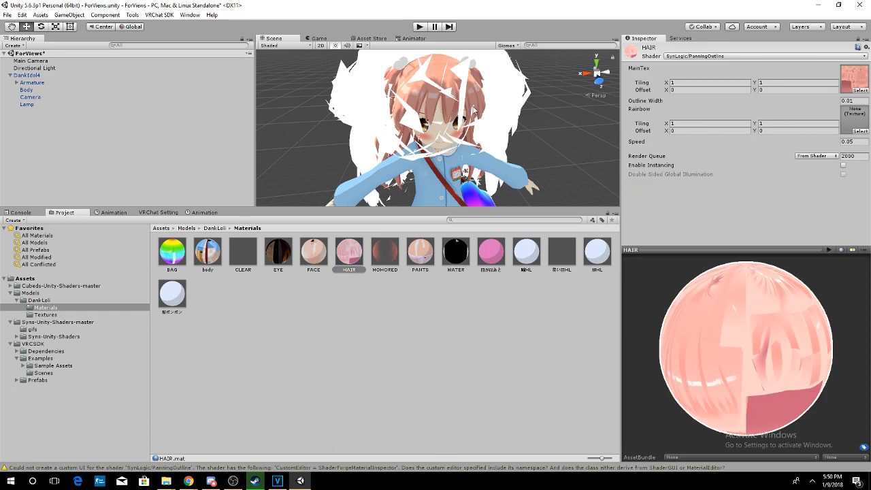
Assign the rainbow texture to the HAIR material's Rainbow slot.
{"action": "left_click", "coordinate": [859, 133]}
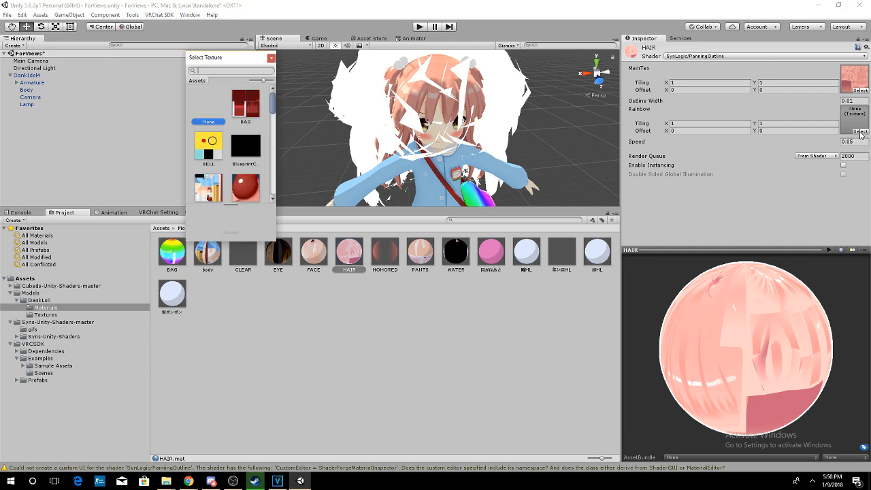
{"action": "type", "text": "rain"}
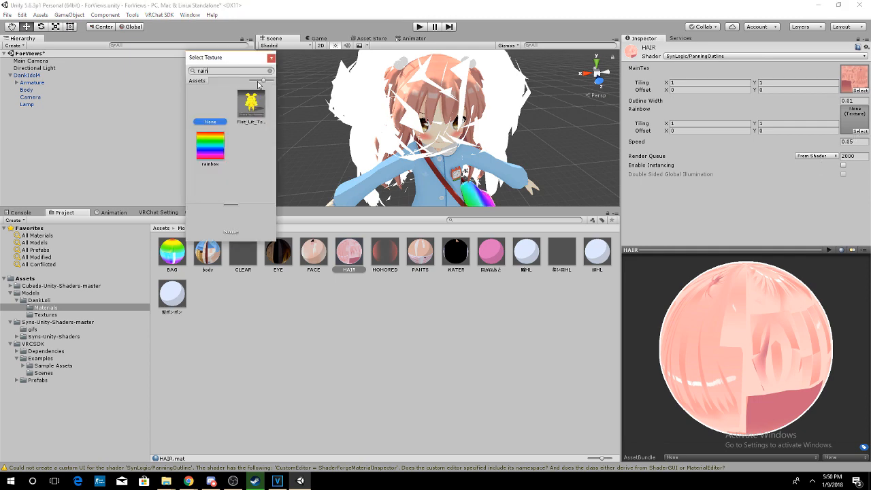
{"action": "double_click", "coordinate": [216, 142]}
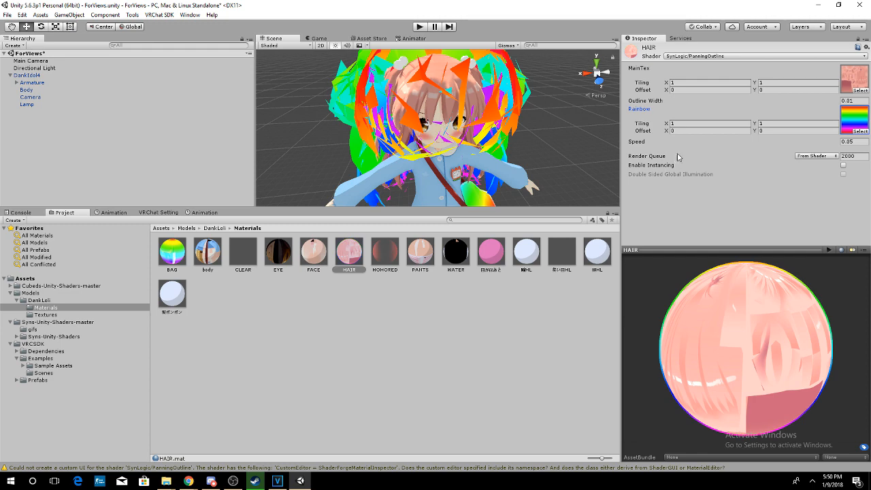
Try Outline Widths of 0.001 and 0.005 on the HAIR material, then set 0.0005 and check the outline on the avatar.
{"action": "left_click", "coordinate": [654, 101]}
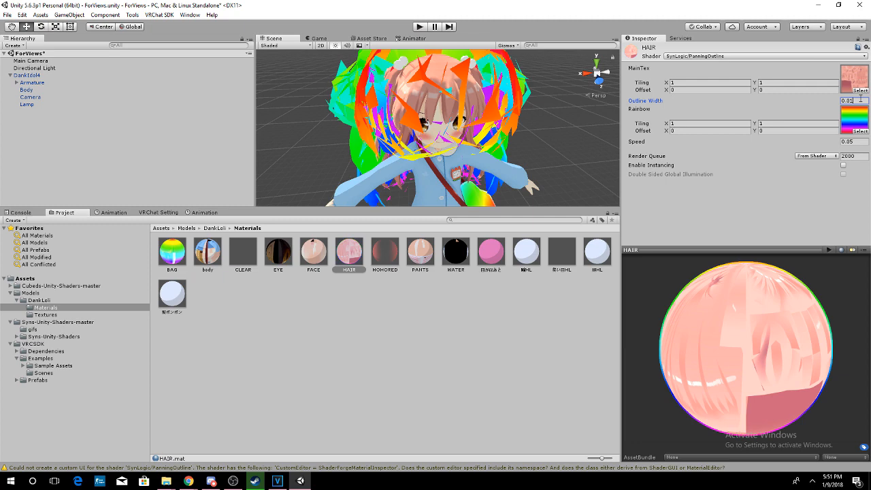
{"action": "key", "text": "BackSpace"}
{"action": "type", "text": "01"}
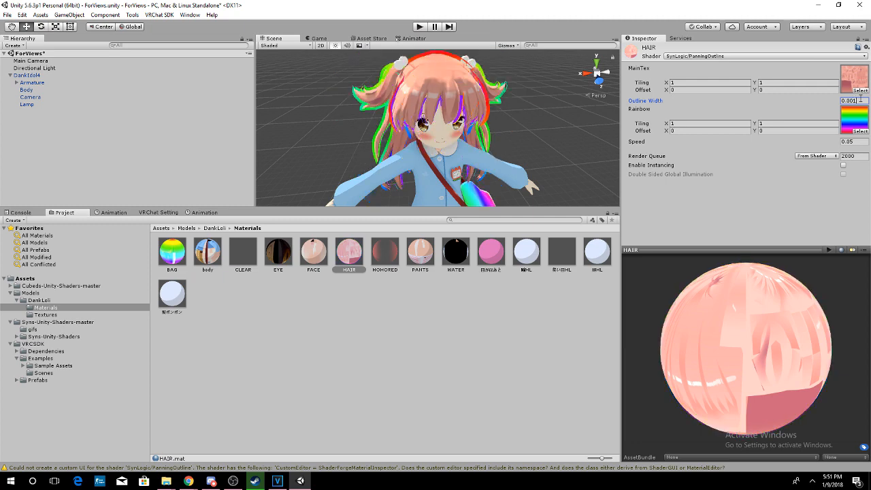
{"action": "key", "text": "BackSpace"}
{"action": "type", "text": "5"}
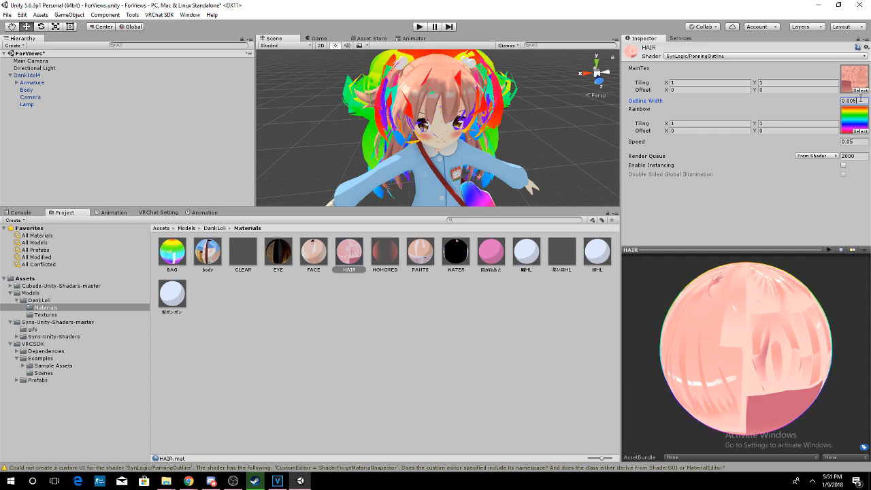
{"action": "key", "text": "BackSpace"}
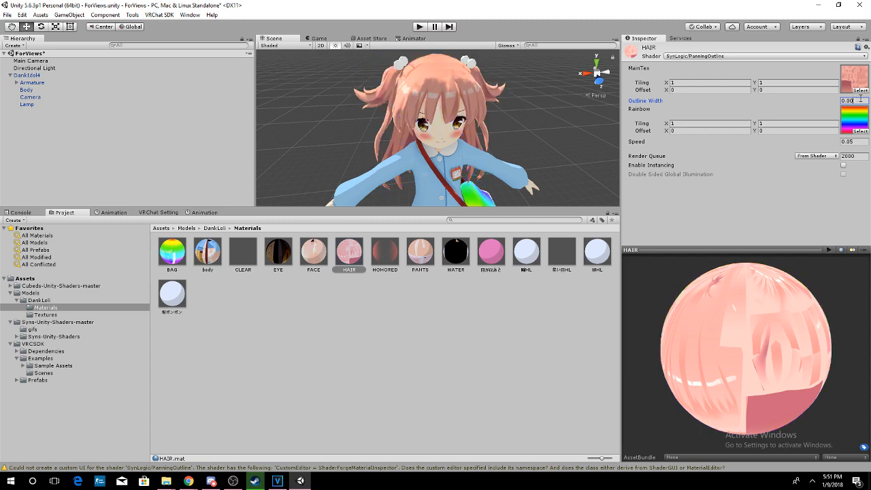
{"action": "type", "text": "1"}
{"action": "key", "text": "BackSpace"}
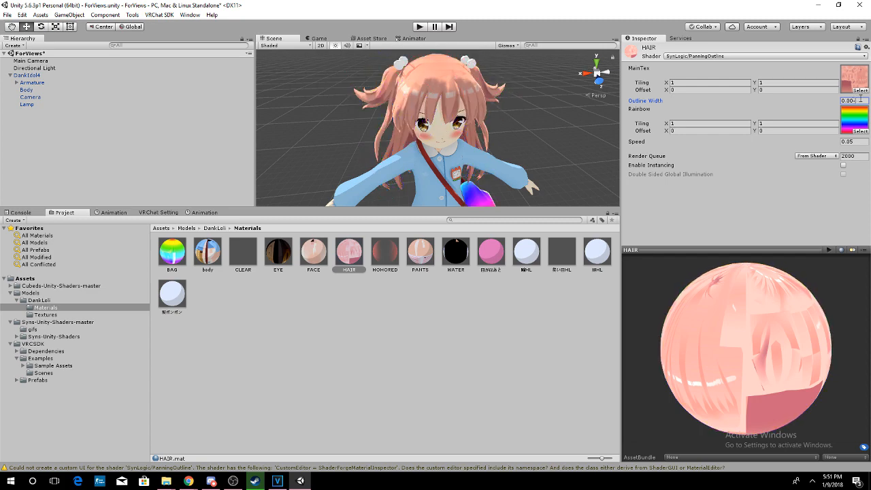
{"action": "type", "text": "05"}
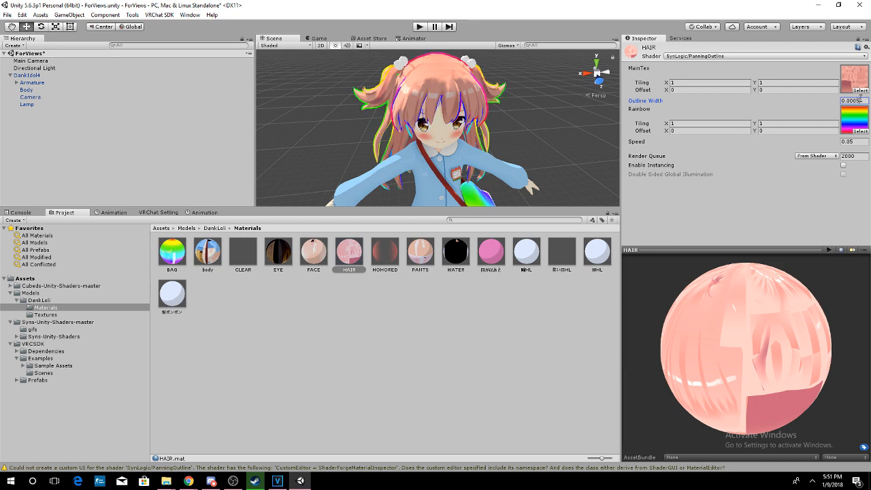
{"action": "left_click_drag", "start_coordinate": [500, 113], "coordinate": [484, 125], "text": "alt"}
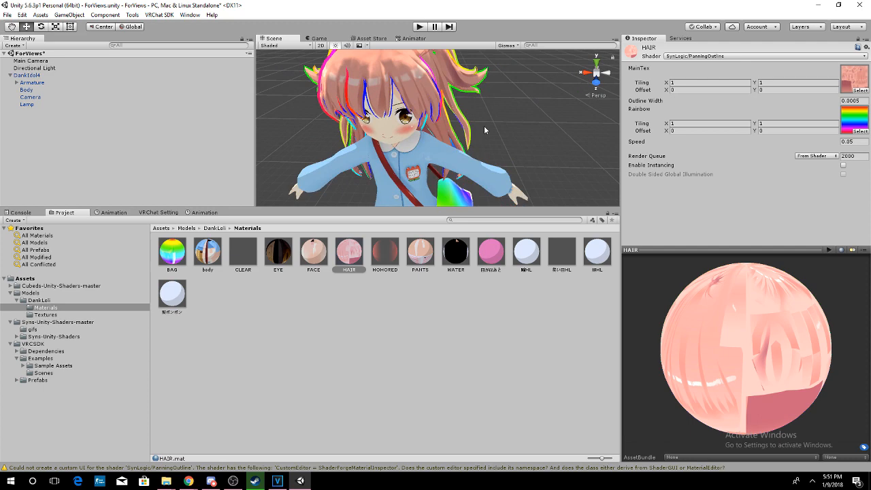
{"action": "scroll", "coordinate": [449, 125], "scroll_direction": "down", "scroll_amount": 4}
{"action": "middle_click_drag", "start_coordinate": [450, 126], "coordinate": [491, 105]}
{"action": "middle_click_drag", "start_coordinate": [419, 129], "coordinate": [443, 135]}
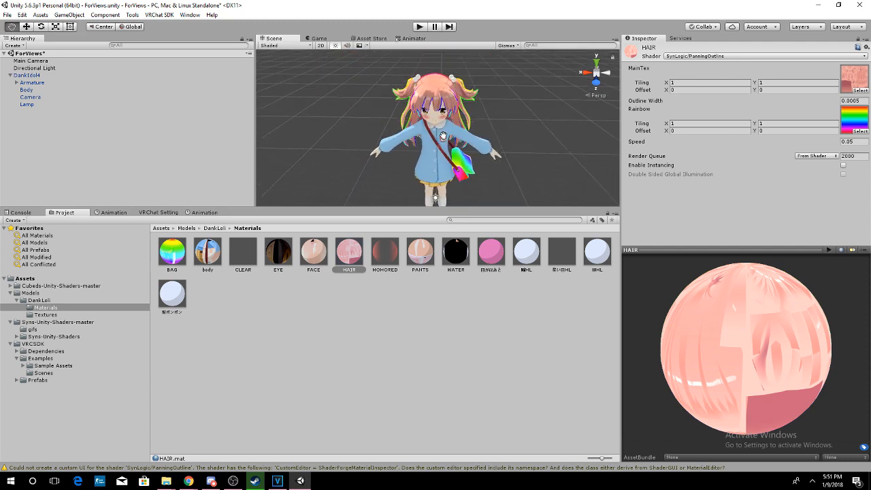
{"action": "left_click", "coordinate": [314, 252]}
{"action": "left_click", "coordinate": [272, 260]}
{"action": "left_click", "coordinate": [264, 272]}
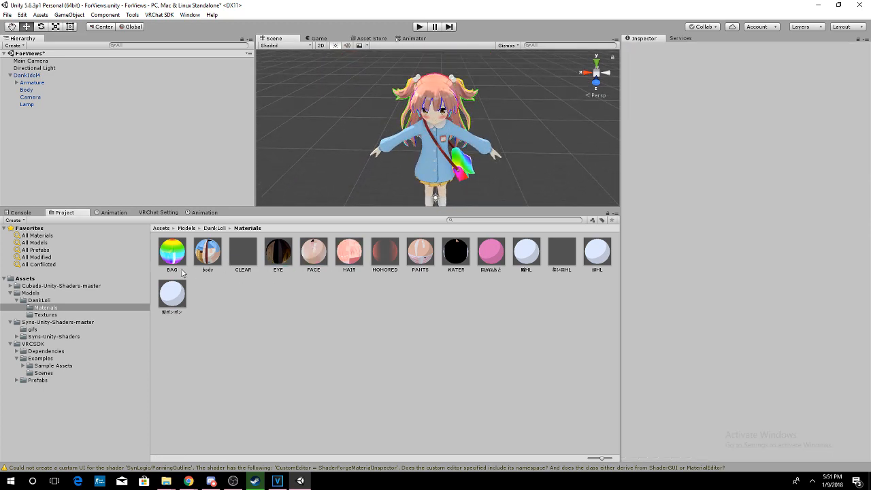
{"action": "left_click", "coordinate": [172, 294]}
{"action": "left_click", "coordinate": [172, 253]}
{"action": "left_click", "coordinate": [208, 253]}
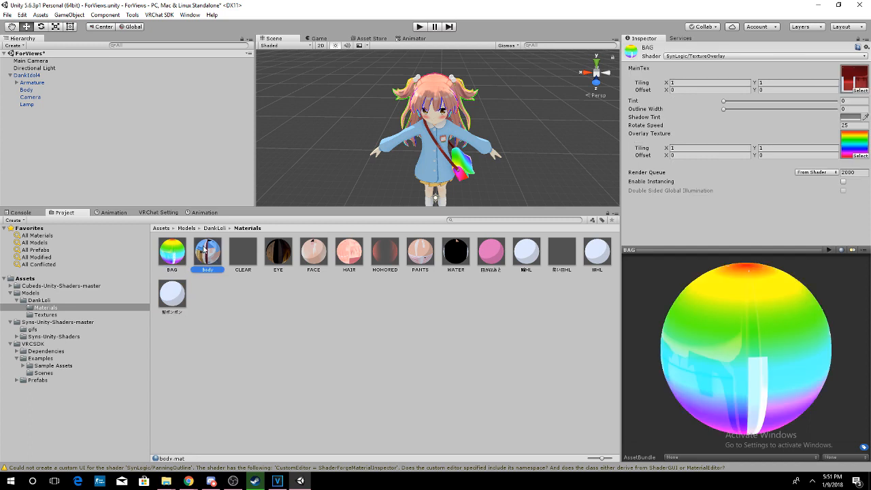
{"action": "left_click", "coordinate": [249, 255]}
{"action": "left_click", "coordinate": [211, 256]}
{"action": "left_click", "coordinate": [226, 256]}
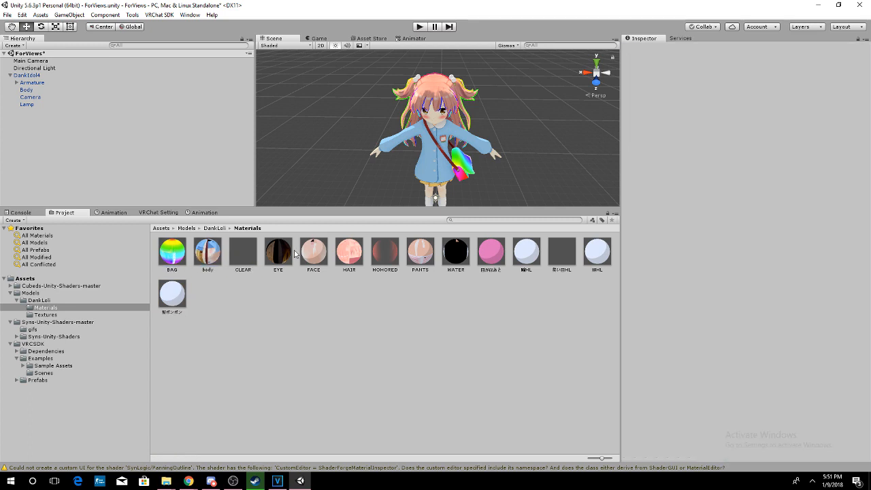
{"action": "left_click", "coordinate": [313, 255]}
Select DankIdol4, collapse its hierarchy and frame the avatar in the scene view.
{"action": "left_click", "coordinate": [31, 76]}
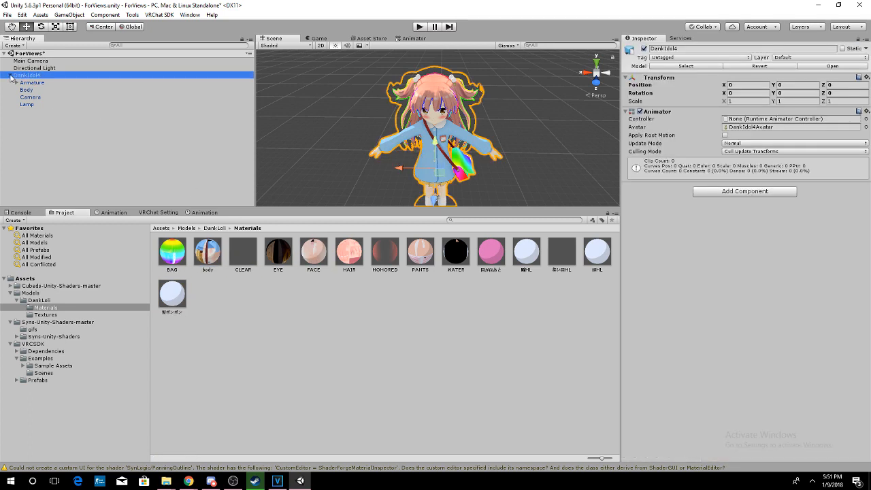
{"action": "key", "text": "Left"}
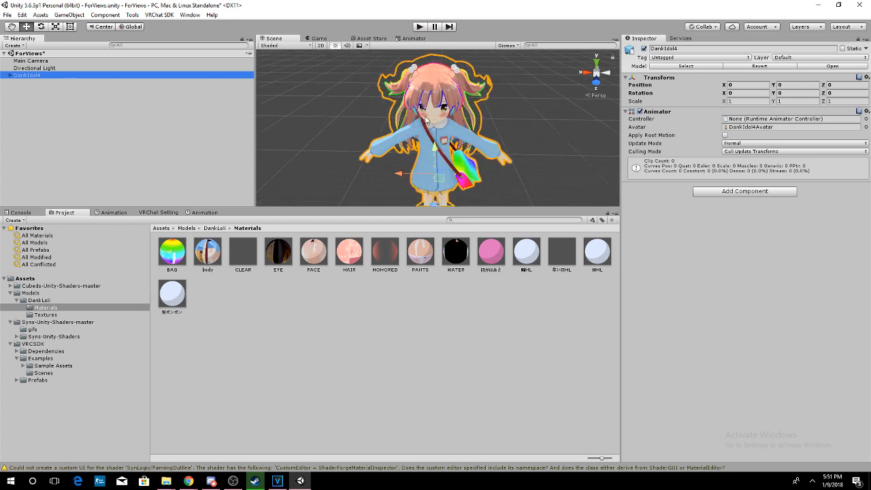
{"action": "middle_click_drag", "start_coordinate": [411, 131], "coordinate": [407, 89]}
{"action": "key", "text": "f"}
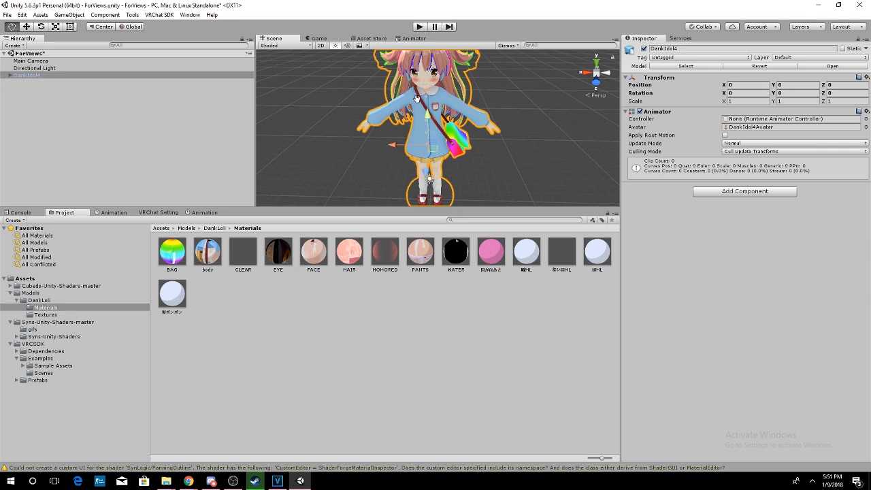
Add the Example-Avatar scene from the VRCSDK Examples Scenes folder to the hierarchy.
{"action": "left_click", "coordinate": [24, 279]}
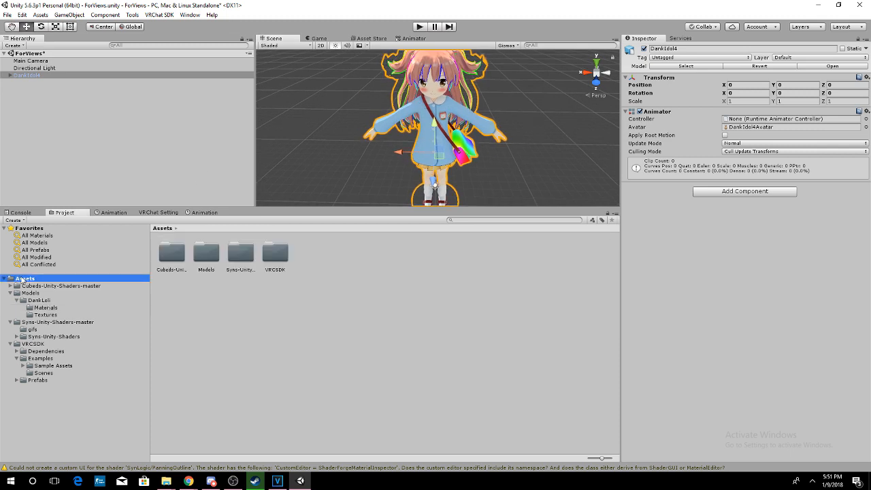
{"action": "double_click", "coordinate": [266, 259]}
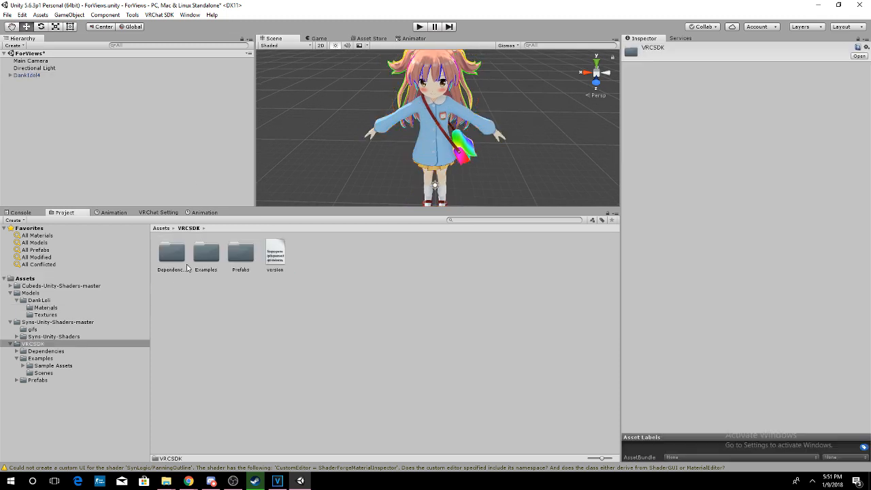
{"action": "left_click", "coordinate": [30, 279]}
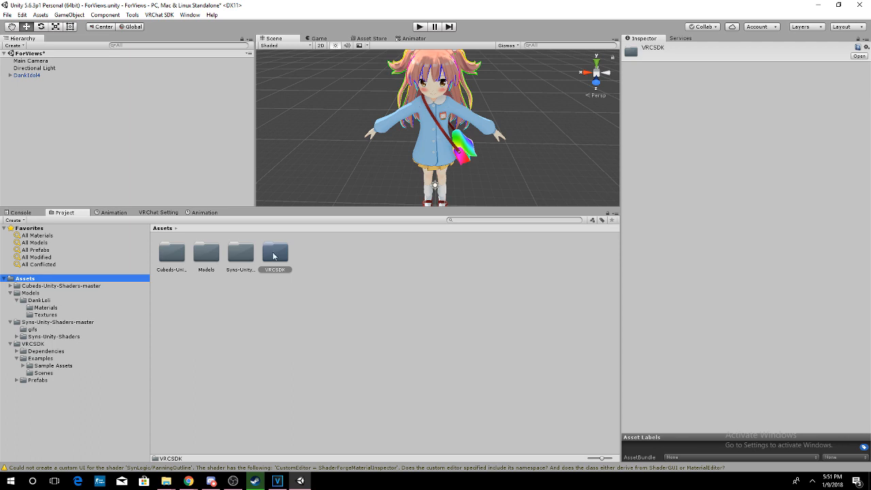
{"action": "double_click", "coordinate": [274, 254]}
{"action": "double_click", "coordinate": [206, 253]}
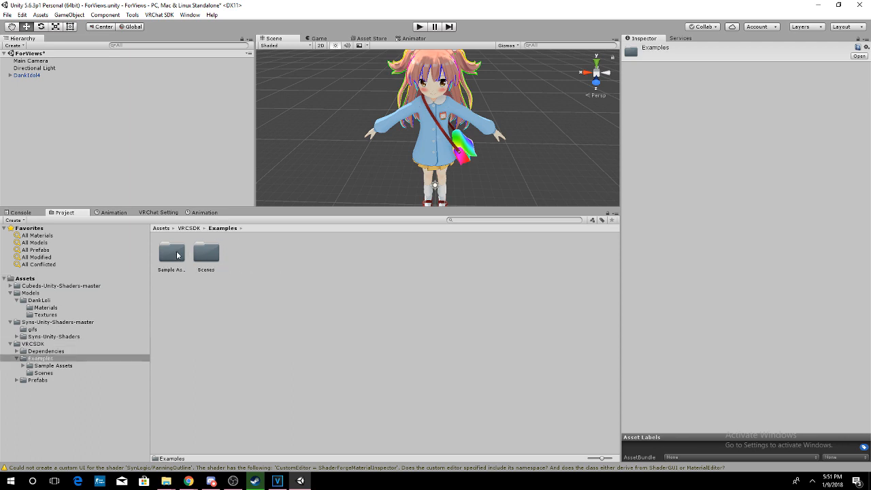
{"action": "double_click", "coordinate": [207, 253]}
{"action": "left_click_drag", "start_coordinate": [213, 252], "coordinate": [69, 132]}
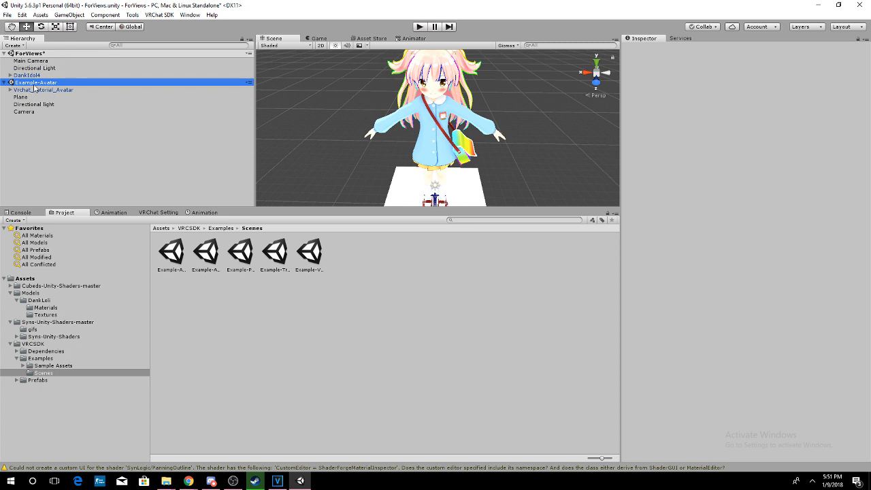
Scale DankIdol4 to 0.085 on the X, Y and Z axes to bring it near the example avatar's size.
{"action": "scroll", "coordinate": [378, 154], "scroll_direction": "up", "scroll_amount": 2}
{"action": "middle_click_drag", "start_coordinate": [378, 153], "coordinate": [383, 61]}
{"action": "scroll", "coordinate": [401, 122], "scroll_direction": "up", "scroll_amount": 7}
{"action": "mouse_move", "coordinate": [423, 133]}
{"action": "middle_mouse_down"}
{"action": "mouse_move", "coordinate": [406, 140]}
{"action": "mouse_move", "coordinate": [422, 117]}
{"action": "mouse_move", "coordinate": [416, 138]}
{"action": "middle_mouse_up"}
{"action": "scroll", "coordinate": [420, 117], "scroll_direction": "up", "scroll_amount": 3}
{"action": "scroll", "coordinate": [411, 138], "scroll_direction": "down", "scroll_amount": 3}
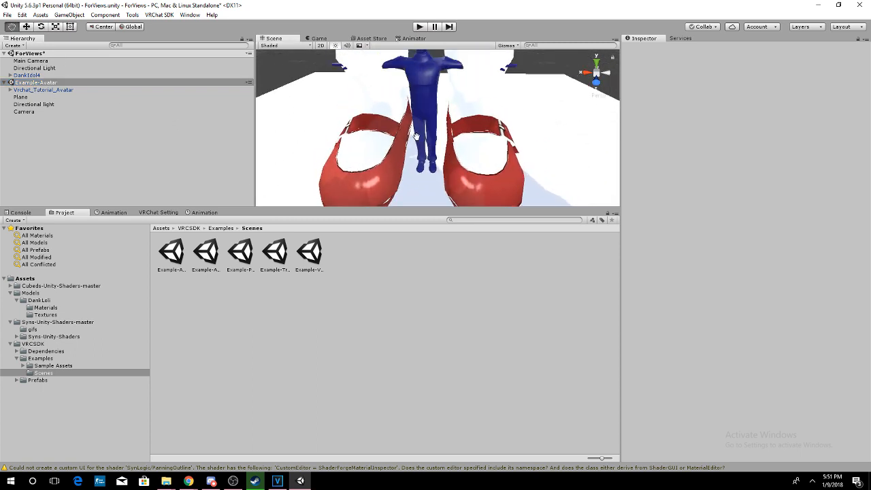
{"action": "scroll", "coordinate": [385, 139], "scroll_direction": "down", "scroll_amount": 2}
{"action": "left_click", "coordinate": [27, 75]}
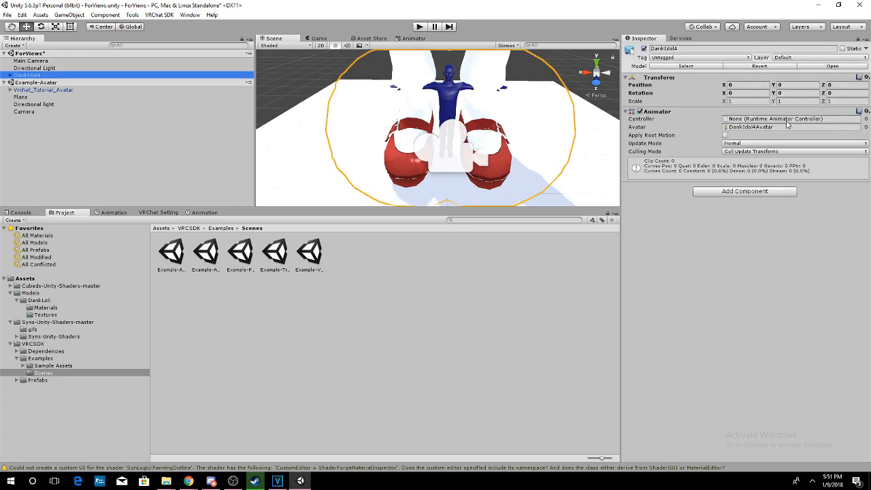
{"action": "left_click", "coordinate": [747, 102]}
{"action": "type", "text": "0.0"}
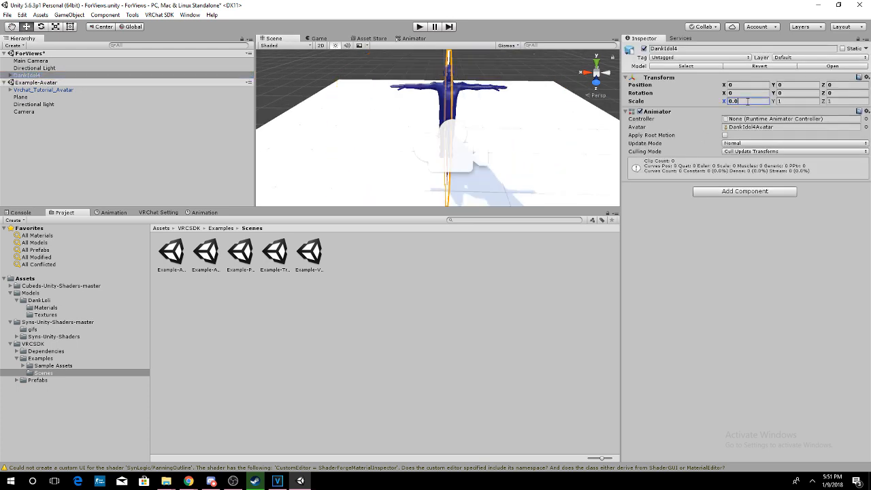
{"action": "type", "text": "85"}
{"action": "left_click", "coordinate": [799, 100]}
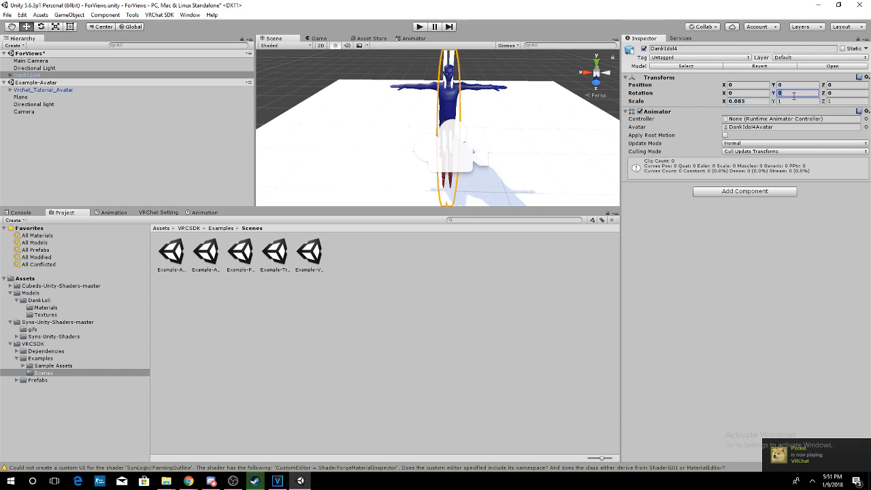
{"action": "type", "text": "0."}
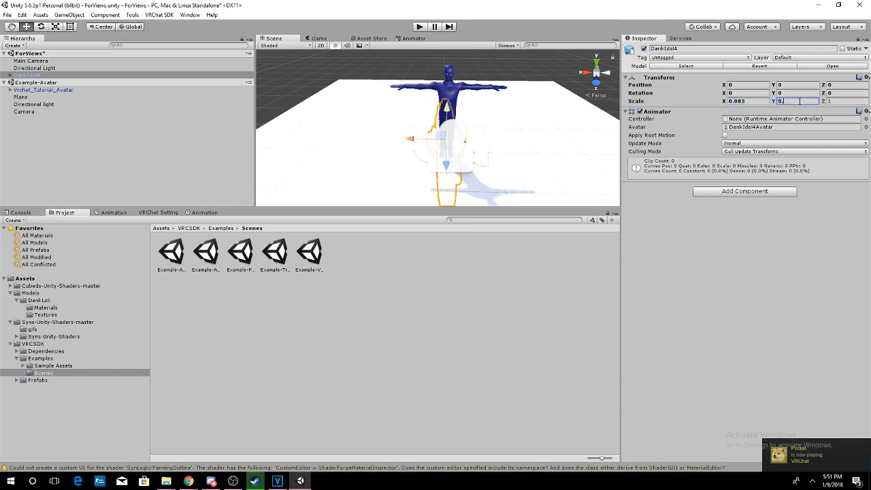
{"action": "type", "text": "085"}
{"action": "left_click", "coordinate": [846, 101]}
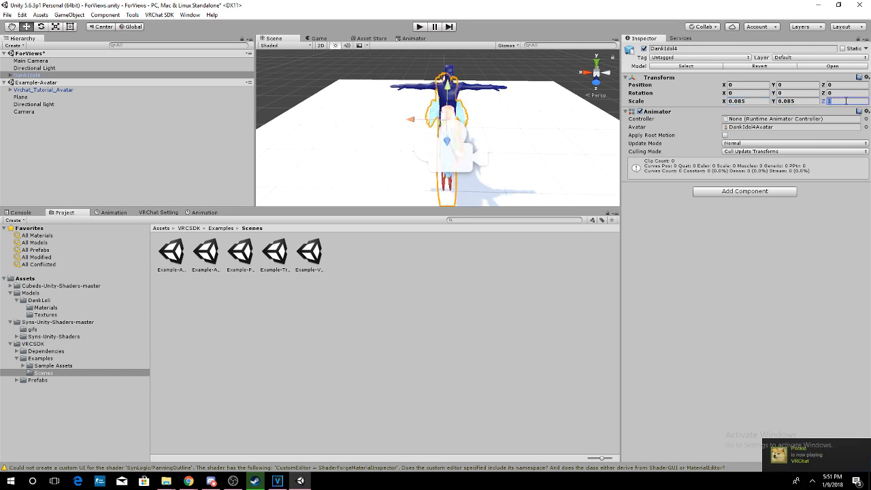
{"action": "type", "text": "0.085"}
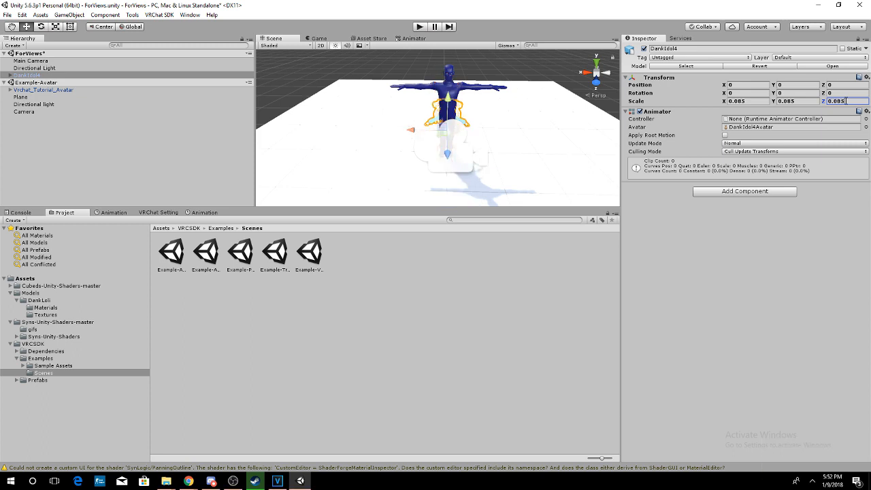
Compare the scaled model with the example avatar, and remove the Example-Avatar scene from the hierarchy.
{"action": "scroll", "coordinate": [537, 109], "scroll_direction": "up", "scroll_amount": 5}
{"action": "scroll", "coordinate": [537, 109], "scroll_direction": "down", "scroll_amount": 8}
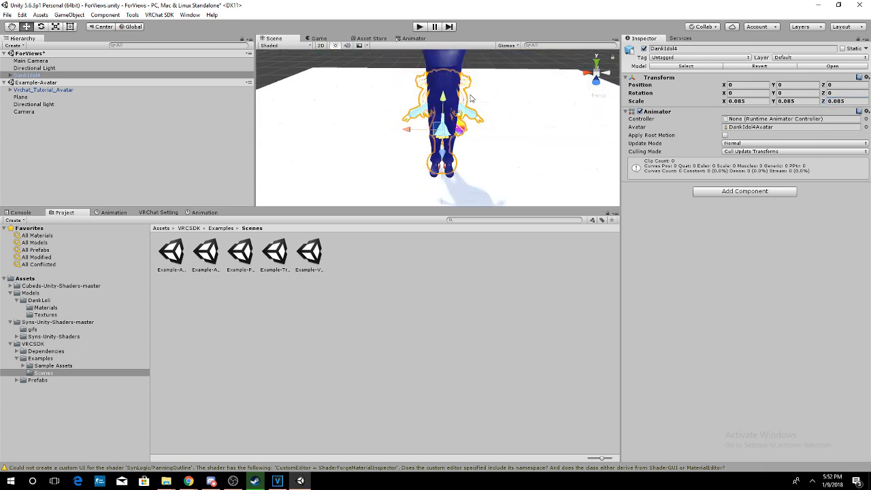
{"action": "left_click_drag", "start_coordinate": [469, 98], "coordinate": [457, 108], "text": "alt"}
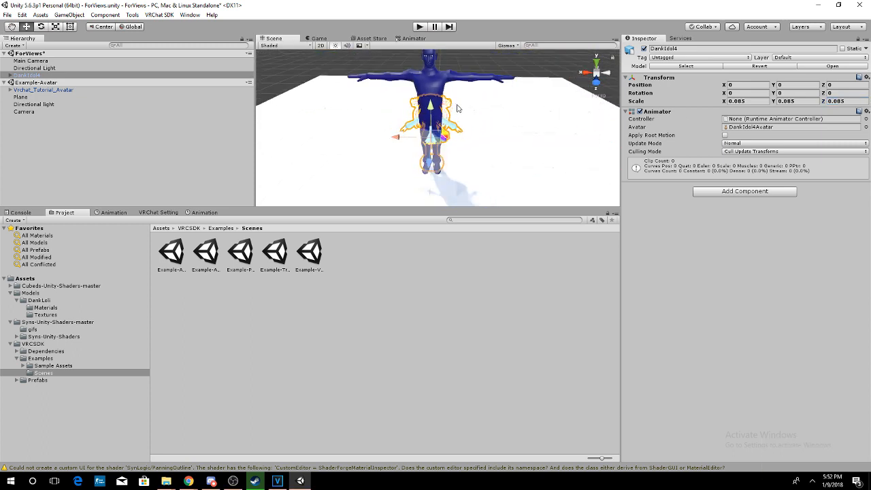
{"action": "left_click", "coordinate": [47, 84]}
{"action": "right_click", "coordinate": [49, 88]}
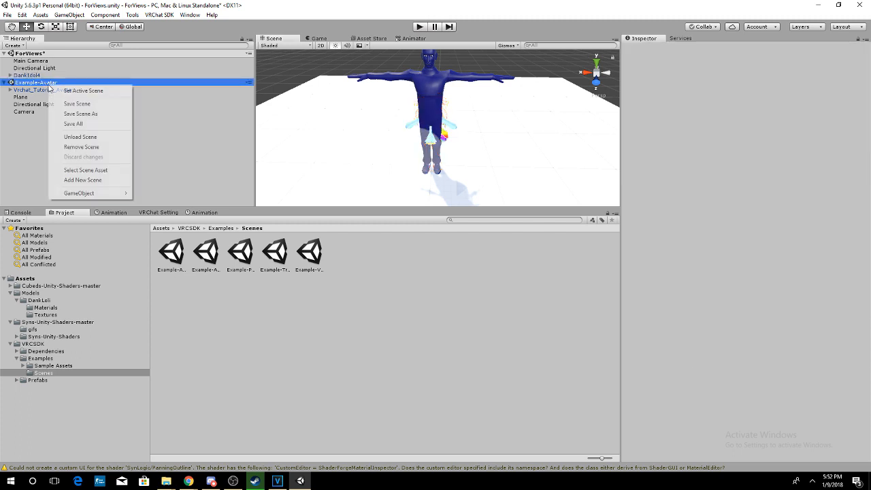
{"action": "left_click", "coordinate": [79, 147]}
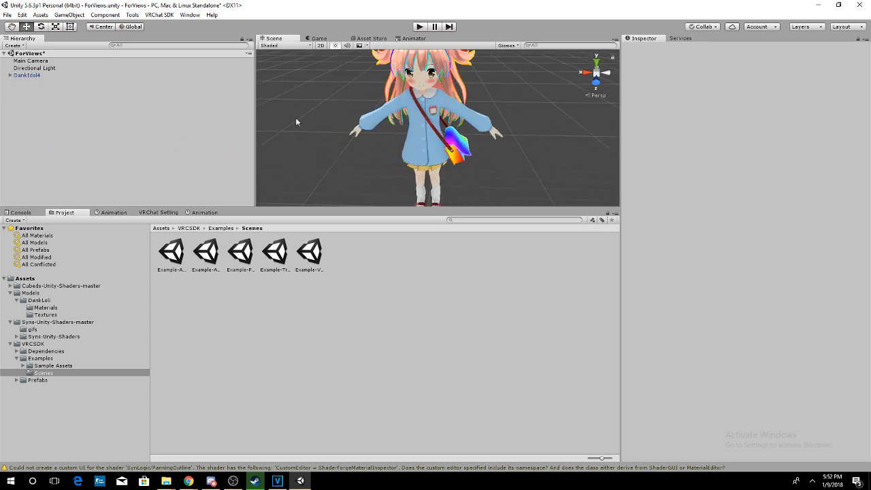
Open the import settings of the DankIdol4 model and set its rig's Animation Type to Humanoid.
{"action": "left_click", "coordinate": [49, 75]}
{"action": "middle_click_drag", "start_coordinate": [408, 119], "coordinate": [476, 119]}
{"action": "left_click", "coordinate": [678, 66]}
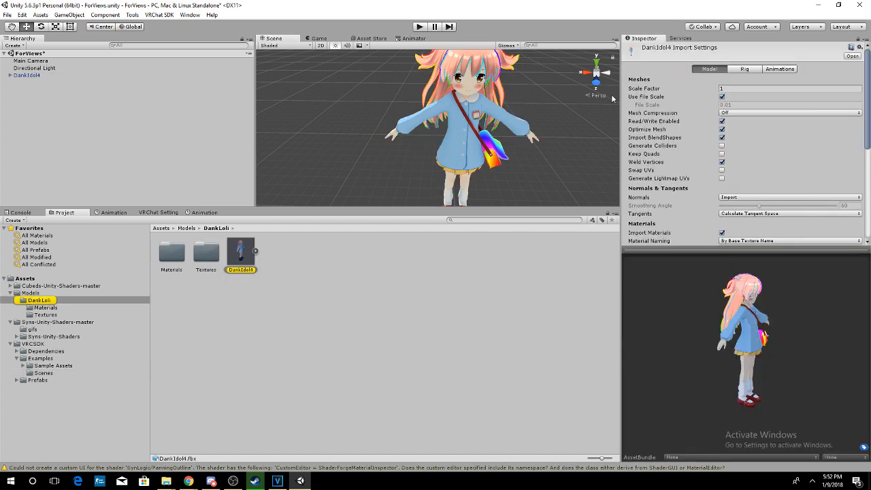
{"action": "left_click", "coordinate": [43, 71]}
{"action": "left_click", "coordinate": [42, 75]}
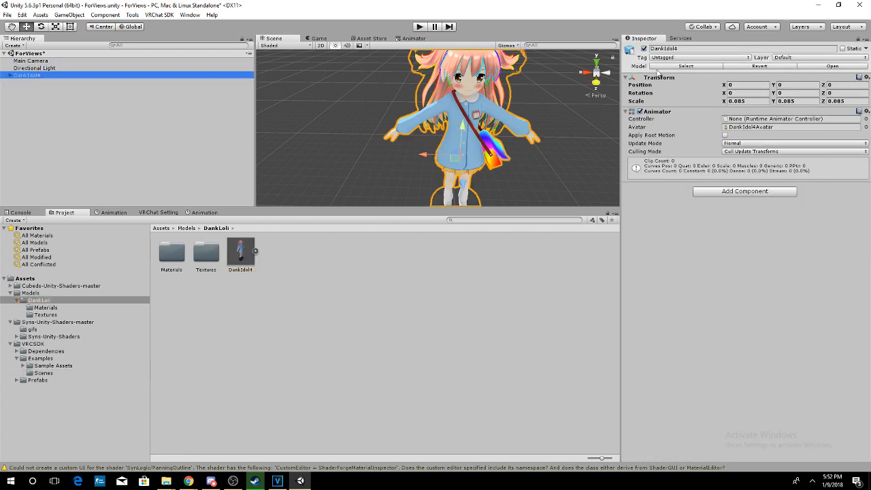
{"action": "left_click", "coordinate": [686, 67]}
{"action": "left_click", "coordinate": [747, 69]}
{"action": "left_click", "coordinate": [758, 78]}
{"action": "left_click", "coordinate": [744, 126]}
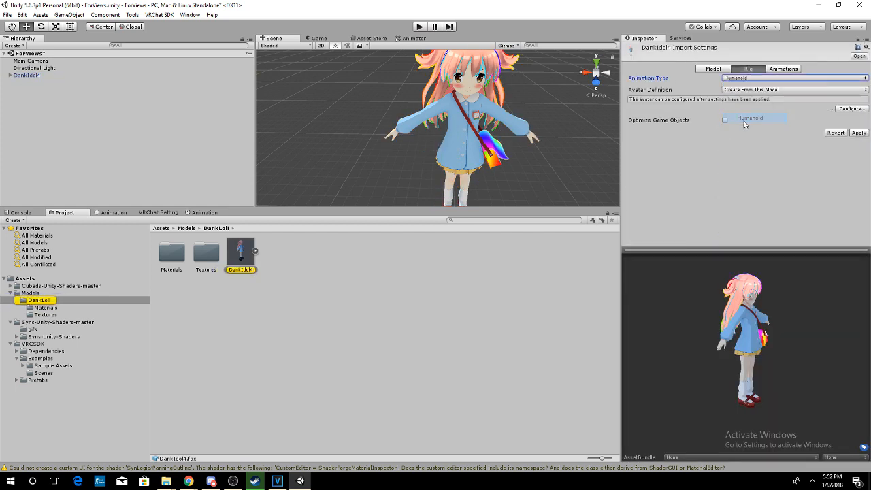
Open the humanoid avatar configuration for DankIdol4, applying the pending import settings.
{"action": "left_click", "coordinate": [846, 109]}
{"action": "left_click", "coordinate": [422, 265]}
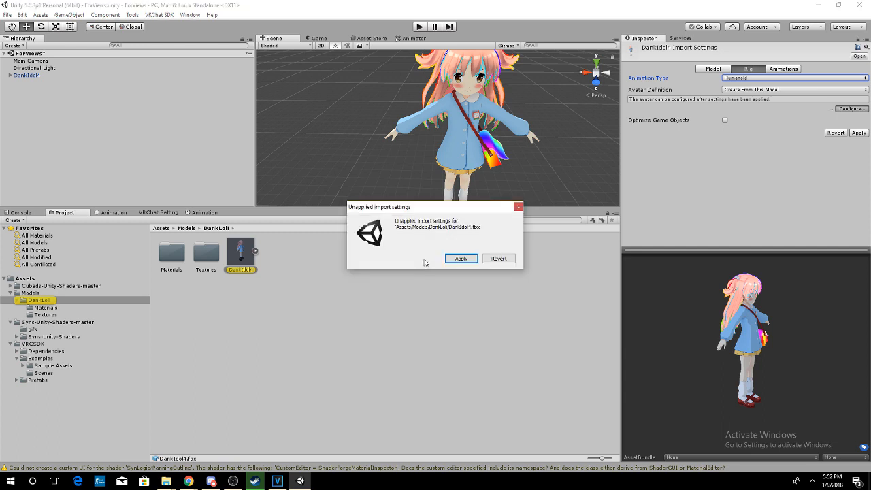
{"action": "left_click", "coordinate": [462, 259]}
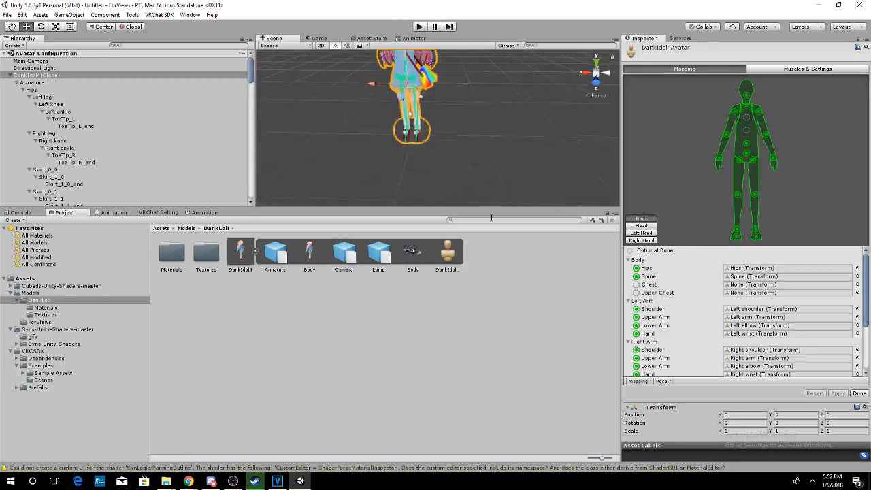
{"action": "scroll", "coordinate": [443, 156], "scroll_direction": "up", "scroll_amount": 5}
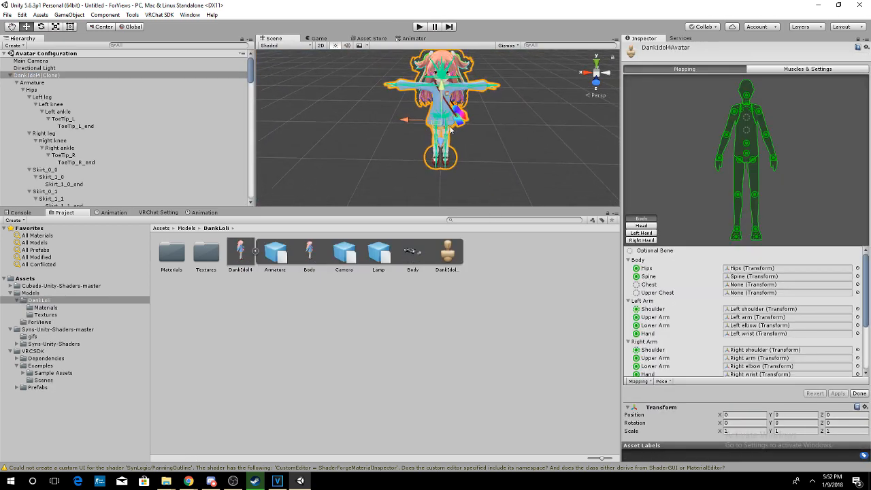
{"action": "middle_click_drag", "start_coordinate": [449, 121], "coordinate": [486, 125]}
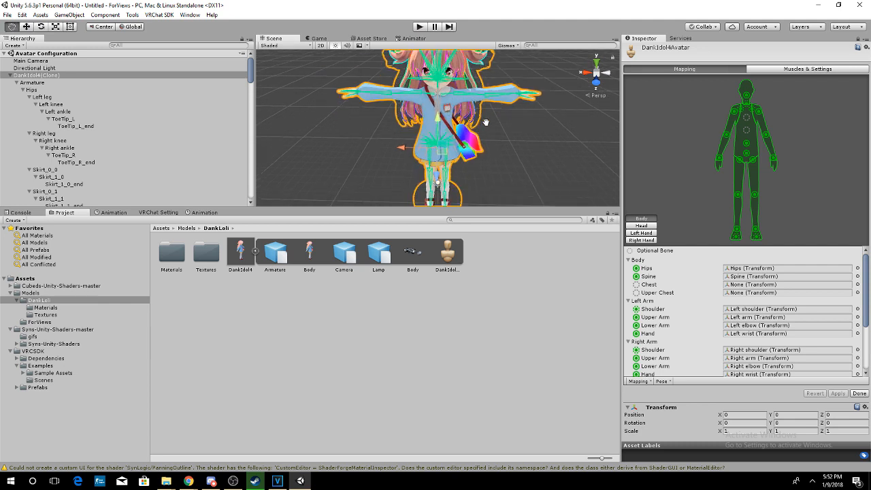
Assign the armature's Chest bone to the empty Chest slot in the avatar's body mapping.
{"action": "left_click", "coordinate": [741, 284]}
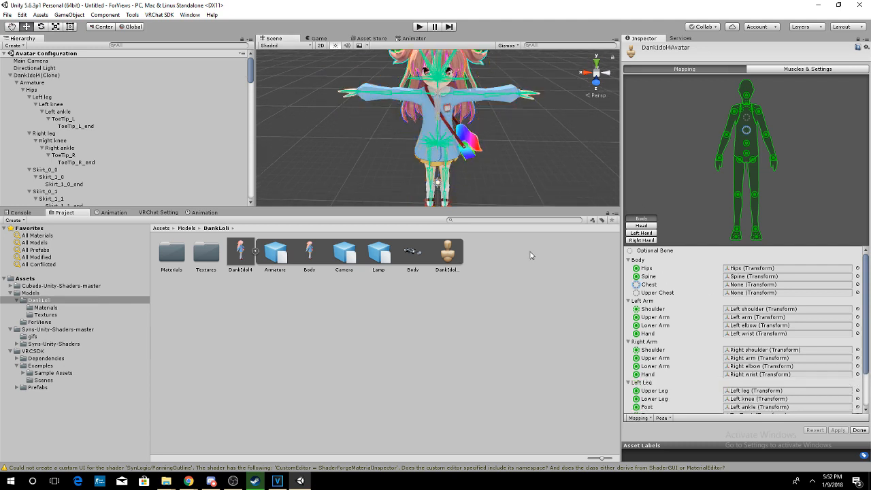
{"action": "scroll", "coordinate": [48, 109], "scroll_direction": "down", "scroll_amount": 2}
{"action": "scroll", "coordinate": [57, 118], "scroll_direction": "up", "scroll_amount": 2}
{"action": "scroll", "coordinate": [45, 86], "scroll_direction": "down", "scroll_amount": 15}
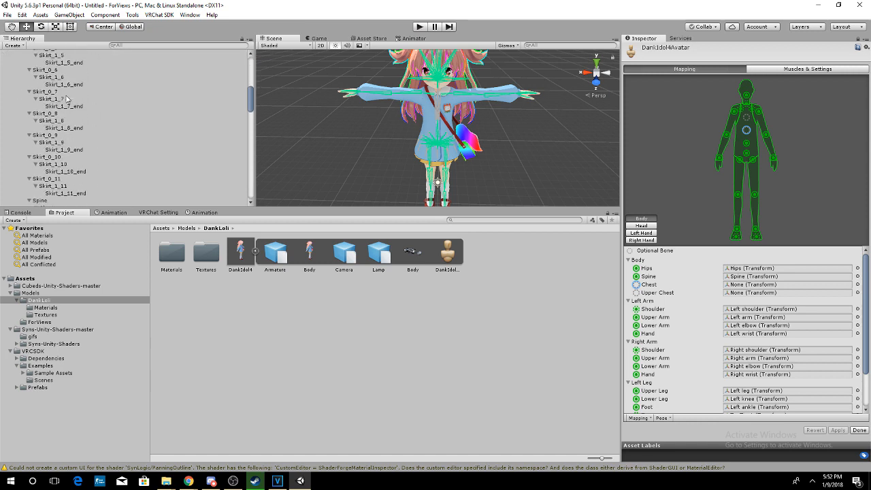
{"action": "scroll", "coordinate": [66, 100], "scroll_direction": "down", "scroll_amount": 15}
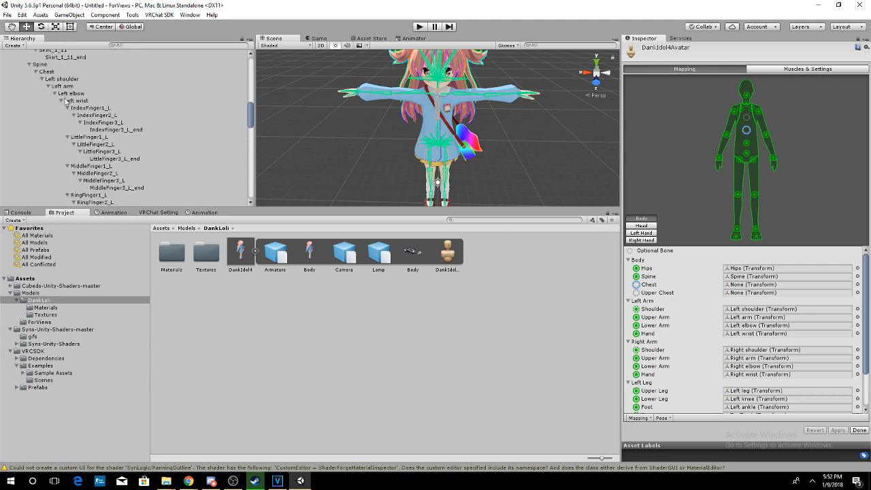
{"action": "scroll", "coordinate": [66, 104], "scroll_direction": "down", "scroll_amount": 5}
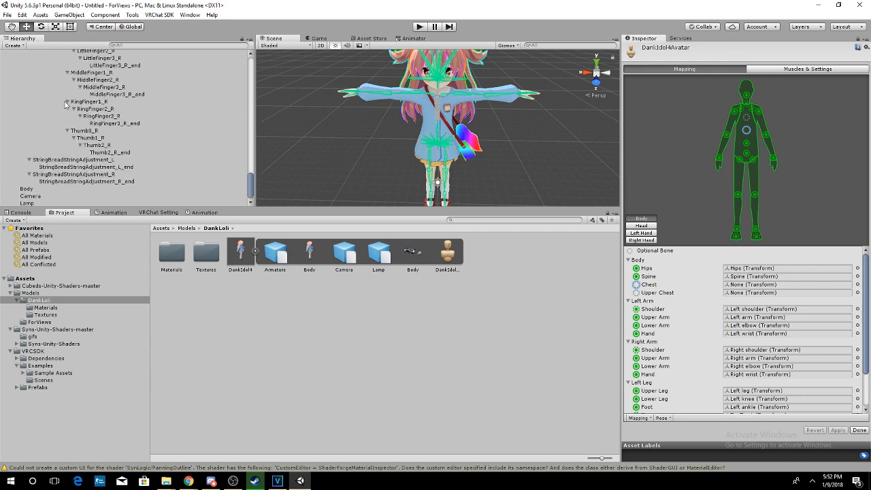
{"action": "scroll", "coordinate": [66, 103], "scroll_direction": "up", "scroll_amount": 20}
{"action": "left_click_drag", "start_coordinate": [50, 96], "coordinate": [741, 285]}
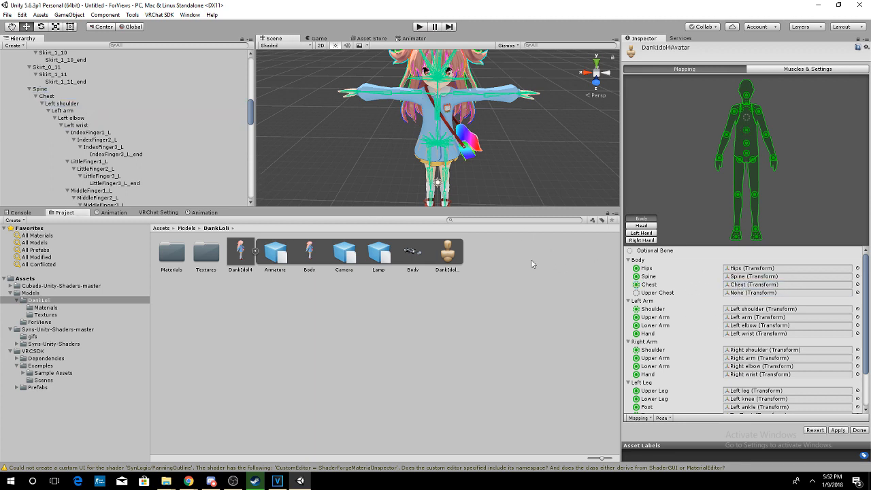
Check the head and left hand bone mappings, then apply the mapping and finish the avatar configuration.
{"action": "left_click", "coordinate": [651, 226]}
{"action": "left_click", "coordinate": [642, 232]}
{"action": "left_click", "coordinate": [641, 218]}
{"action": "left_click", "coordinate": [834, 430]}
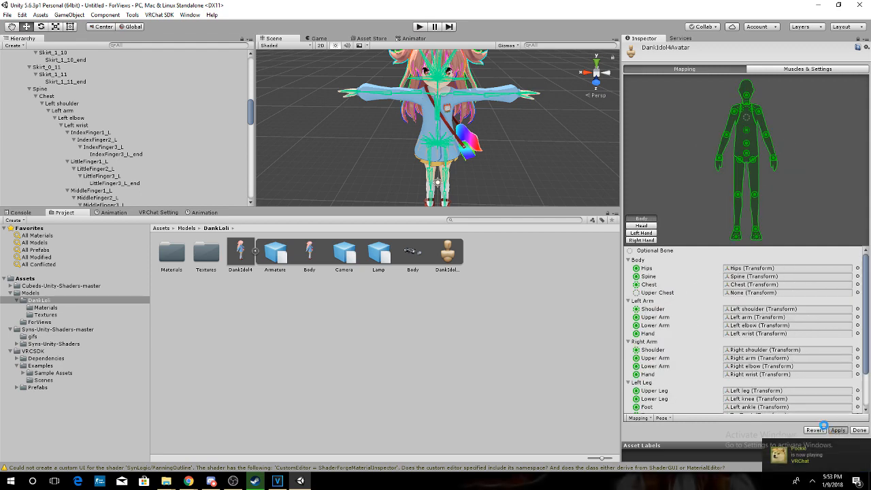
{"action": "left_click", "coordinate": [859, 430]}
Frame the avatar in the scene view and select DankIdol4 in the ForViews scene.
{"action": "scroll", "coordinate": [455, 187], "scroll_direction": "up", "scroll_amount": 3}
{"action": "middle_click_drag", "start_coordinate": [454, 187], "coordinate": [457, 117]}
{"action": "scroll", "coordinate": [454, 128], "scroll_direction": "up", "scroll_amount": 3}
{"action": "middle_click_drag", "start_coordinate": [449, 185], "coordinate": [447, 102]}
{"action": "scroll", "coordinate": [447, 102], "scroll_direction": "up", "scroll_amount": 8}
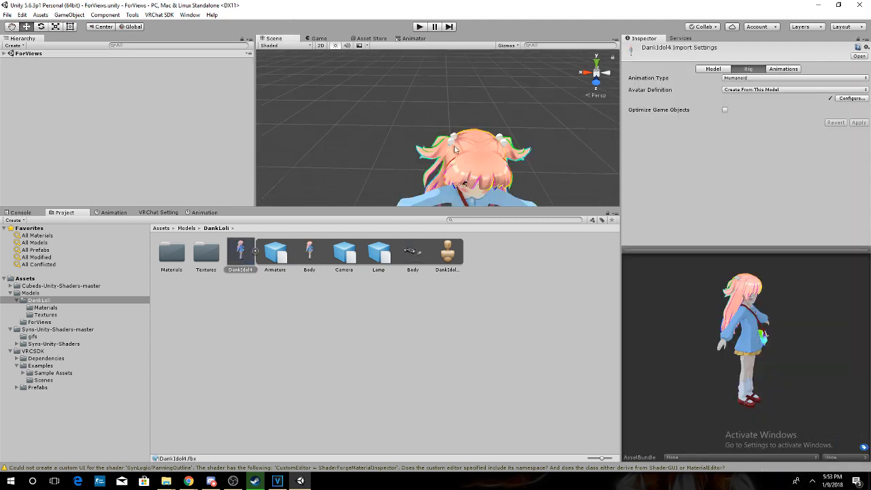
{"action": "middle_click_drag", "start_coordinate": [454, 197], "coordinate": [403, 132]}
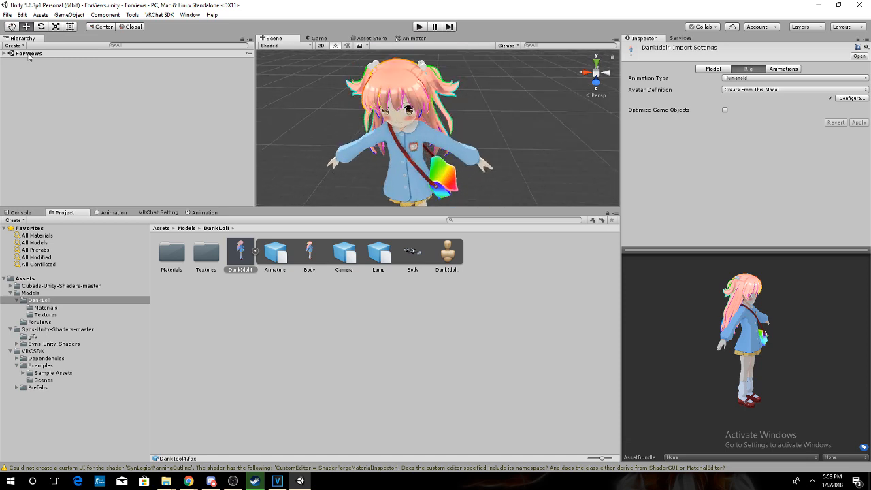
{"action": "left_click", "coordinate": [5, 54]}
{"action": "left_click", "coordinate": [26, 75]}
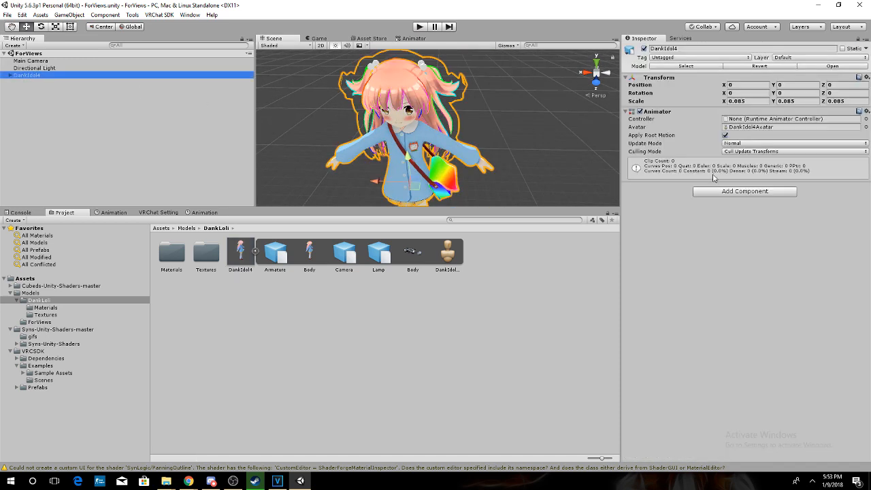
{"action": "left_click", "coordinate": [729, 192]}
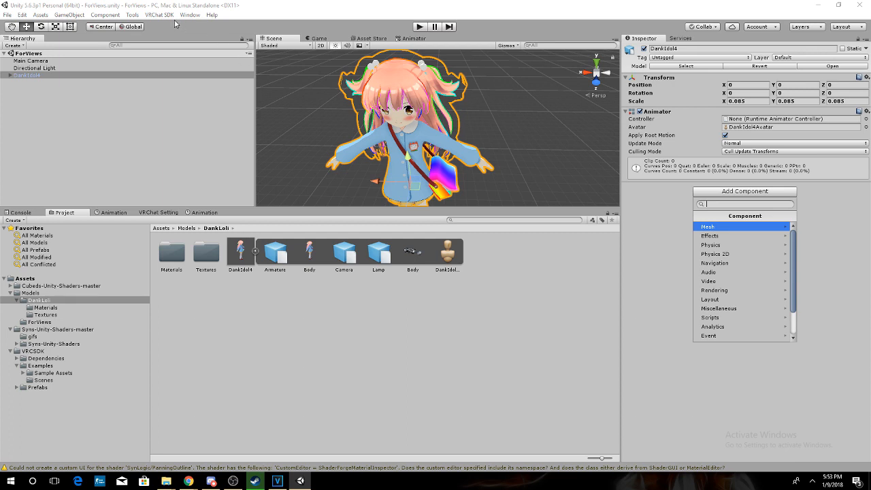
{"action": "scroll", "coordinate": [735, 292], "scroll_direction": "down", "scroll_amount": 3}
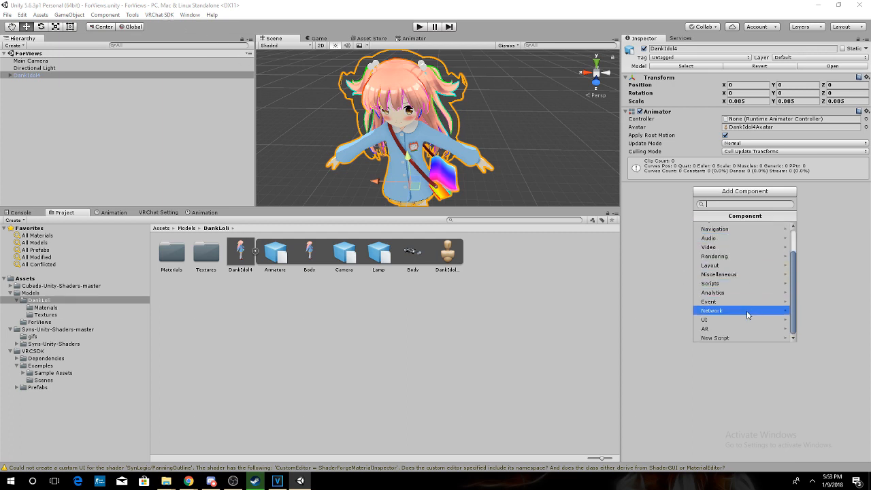
{"action": "left_click", "coordinate": [657, 226]}
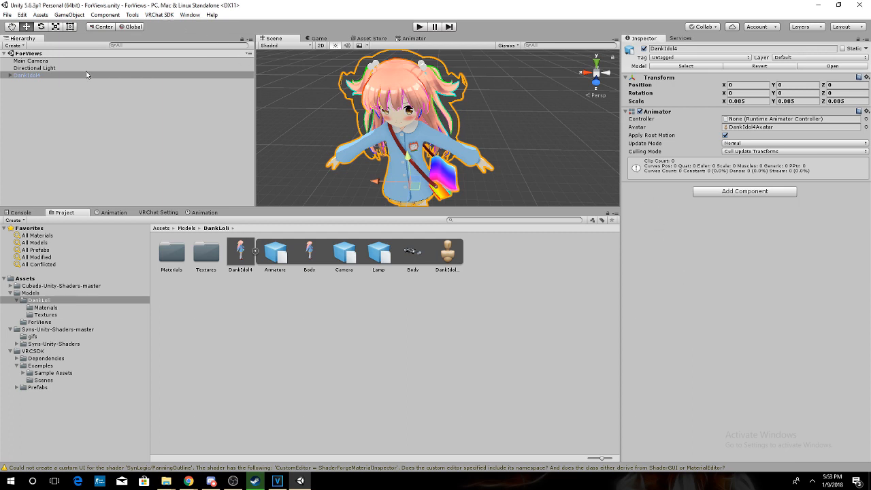
Add the VRC_Avatar Descriptor component from the VRCSDK2 scripts to DankIdol4.
{"action": "left_click", "coordinate": [757, 192]}
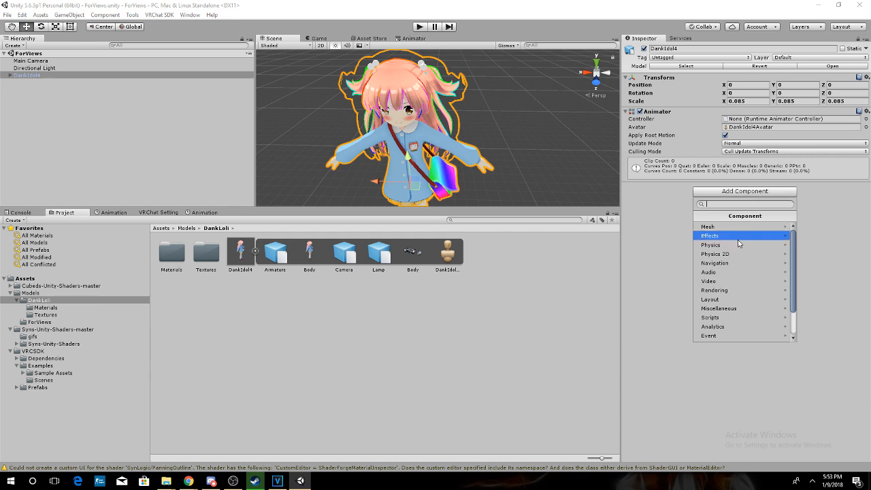
{"action": "left_click", "coordinate": [732, 317]}
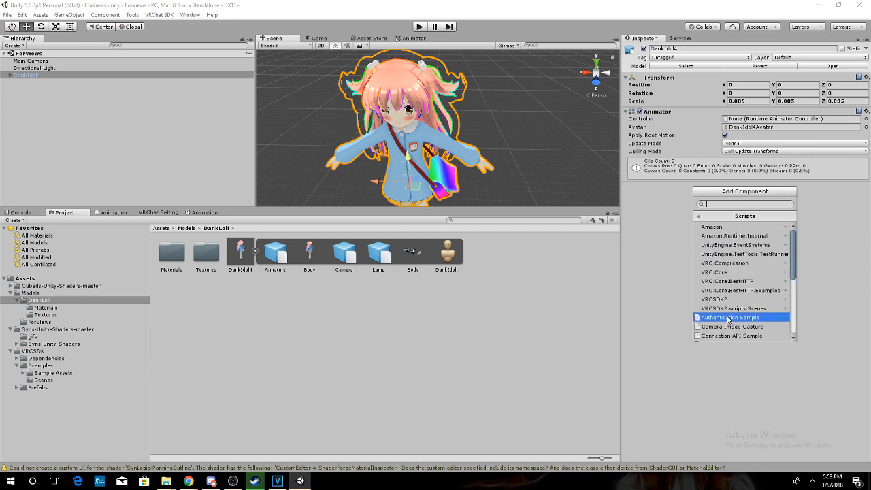
{"action": "left_click", "coordinate": [745, 300]}
{"action": "left_click", "coordinate": [698, 216]}
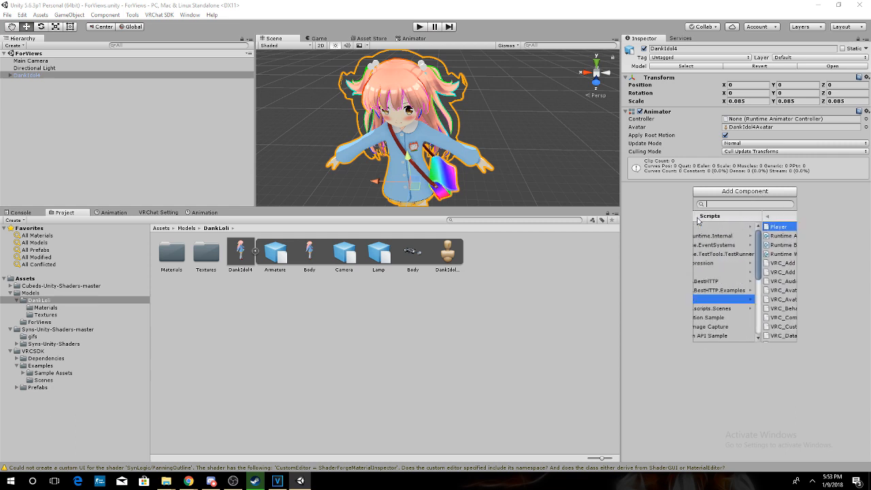
{"action": "left_click", "coordinate": [721, 300]}
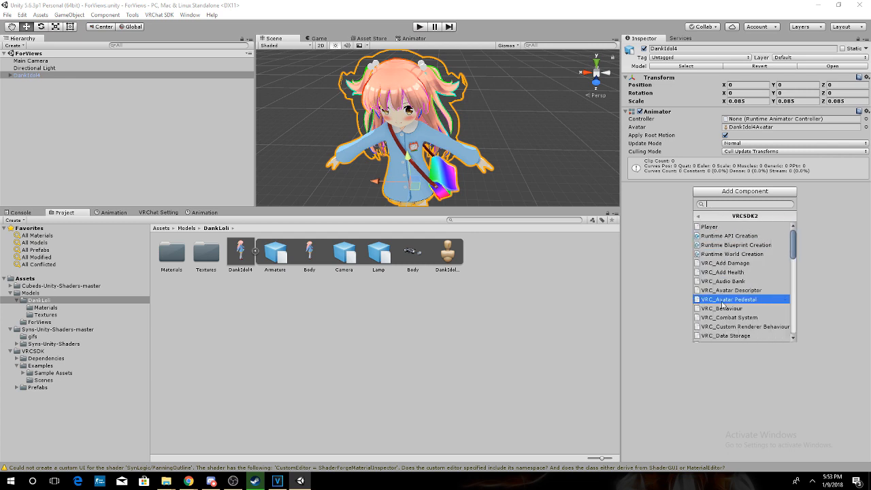
{"action": "left_click", "coordinate": [722, 292]}
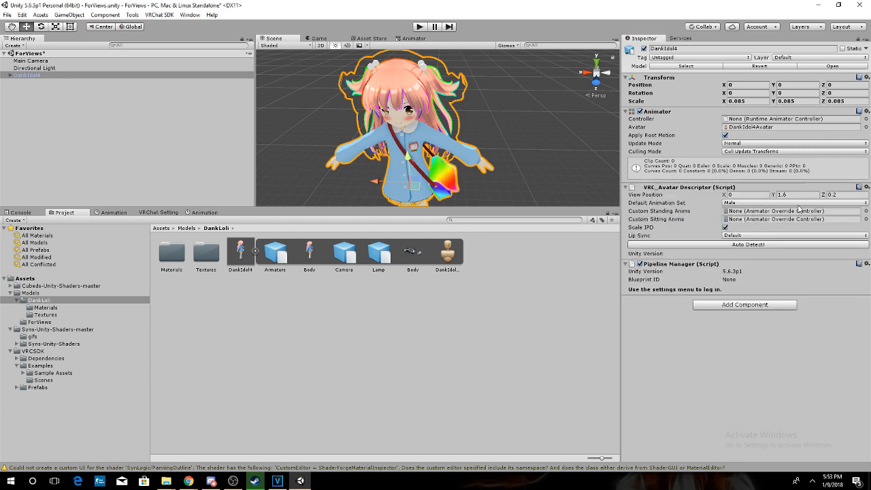
Set the View Position Y of DankIdol4's VRC_Avatar Descriptor to 1.2 to bring the view marker closer to the eyes.
{"action": "scroll", "coordinate": [474, 110], "scroll_direction": "down", "scroll_amount": 4}
{"action": "mouse_move", "coordinate": [473, 109]}
{"action": "middle_mouse_down"}
{"action": "mouse_move", "coordinate": [500, 123]}
{"action": "mouse_move", "coordinate": [467, 121]}
{"action": "middle_mouse_up"}
{"action": "scroll", "coordinate": [500, 123], "scroll_direction": "up", "scroll_amount": 5}
{"action": "scroll", "coordinate": [500, 123], "scroll_direction": "down", "scroll_amount": 2}
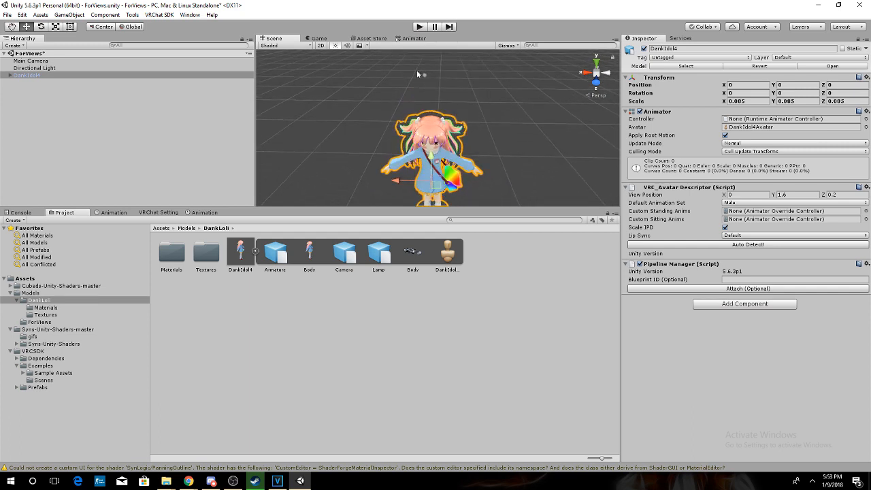
{"action": "left_click", "coordinate": [791, 193]}
{"action": "scroll", "coordinate": [522, 154], "scroll_direction": "up", "scroll_amount": 6}
{"action": "middle_click_drag", "start_coordinate": [522, 154], "coordinate": [521, 137]}
{"action": "scroll", "coordinate": [521, 136], "scroll_direction": "down", "scroll_amount": 4}
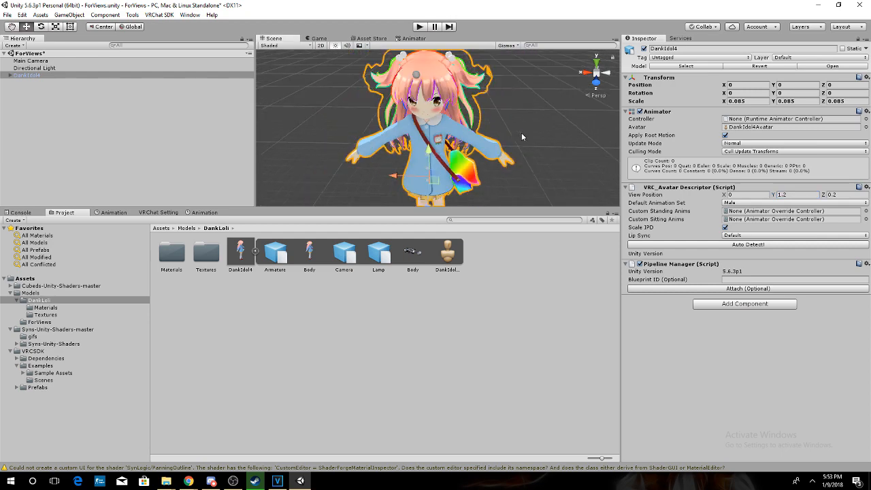
Lower the avatar's View Position Y to 1.13 and further to 1.11, comparing the view marker with the eyes from an angle.
{"action": "left_click", "coordinate": [799, 194]}
{"action": "type", "text": "1.15"}
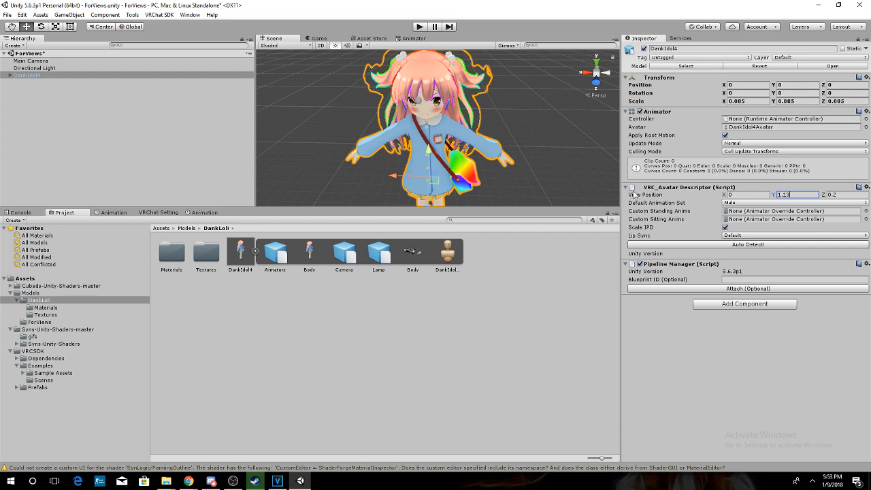
{"action": "mouse_move", "coordinate": [496, 124]}
{"action": "left_mouse_down", "text": "alt"}
{"action": "mouse_move", "coordinate": [470, 125]}
{"action": "mouse_move", "coordinate": [492, 125]}
{"action": "left_mouse_up", "text": "alt"}
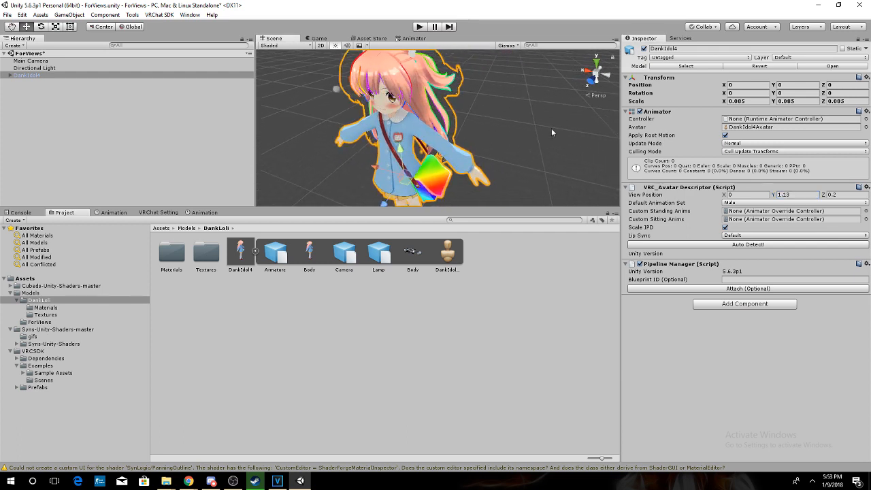
{"action": "left_click", "coordinate": [796, 194]}
{"action": "type", "text": "1.11"}
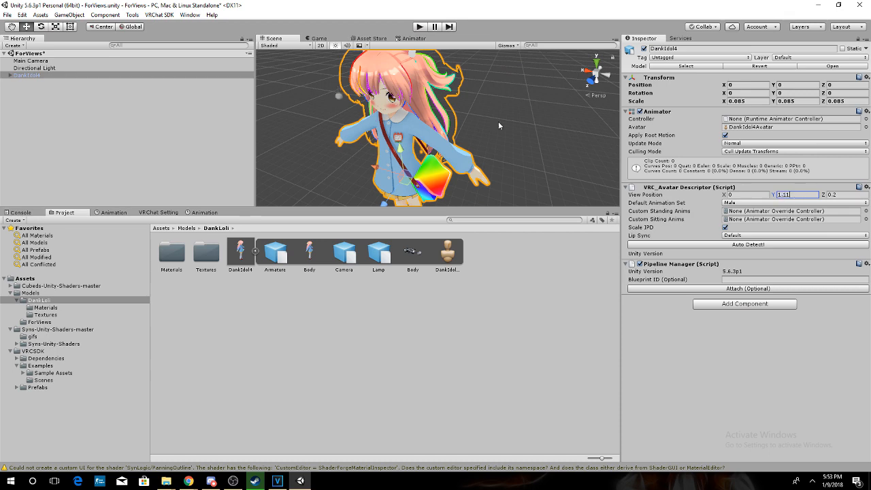
{"action": "left_click_drag", "start_coordinate": [498, 125], "coordinate": [399, 138], "text": "alt"}
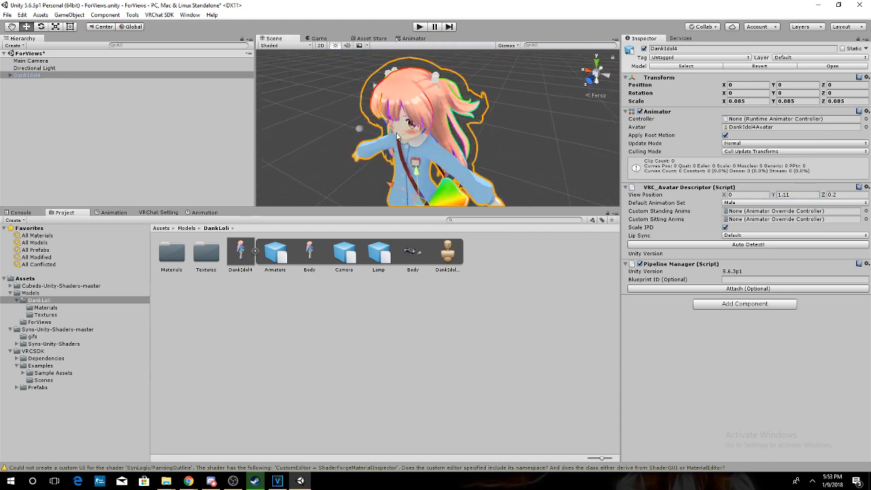
Set the avatar's View Position Z to 0.08 to bring the view marker nearer to the face.
{"action": "double_click", "coordinate": [844, 195]}
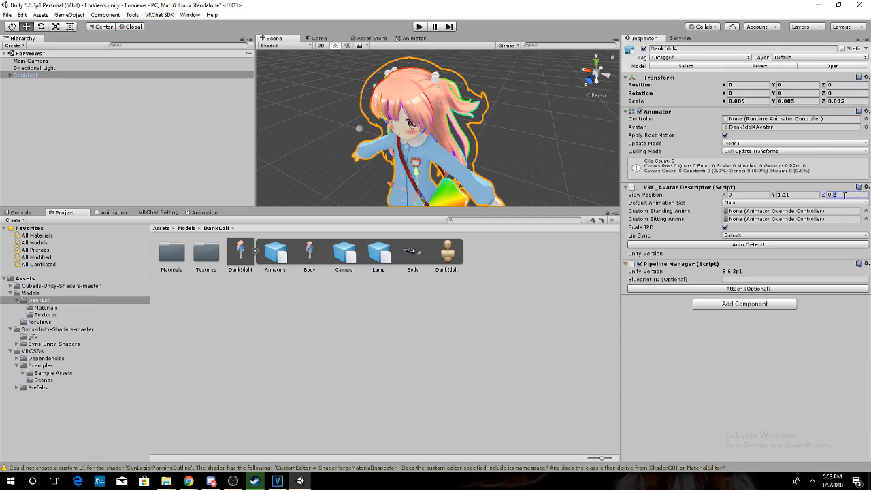
{"action": "type", "text": "08"}
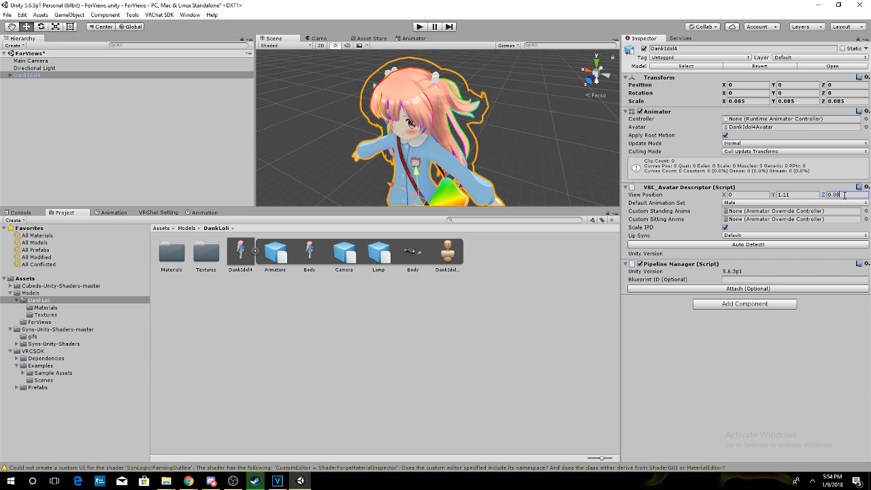
{"action": "scroll", "coordinate": [488, 131], "scroll_direction": "up", "scroll_amount": 5}
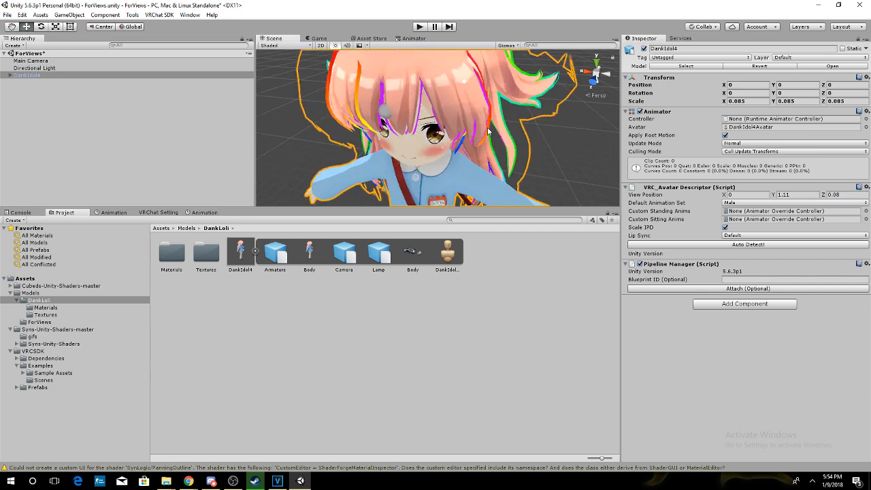
Fine-tune the avatar's View Position to Y 1.08 and Z 0.075 so the marker sits between the eyes.
{"action": "left_click", "coordinate": [802, 194]}
{"action": "type", "text": "1.1"}
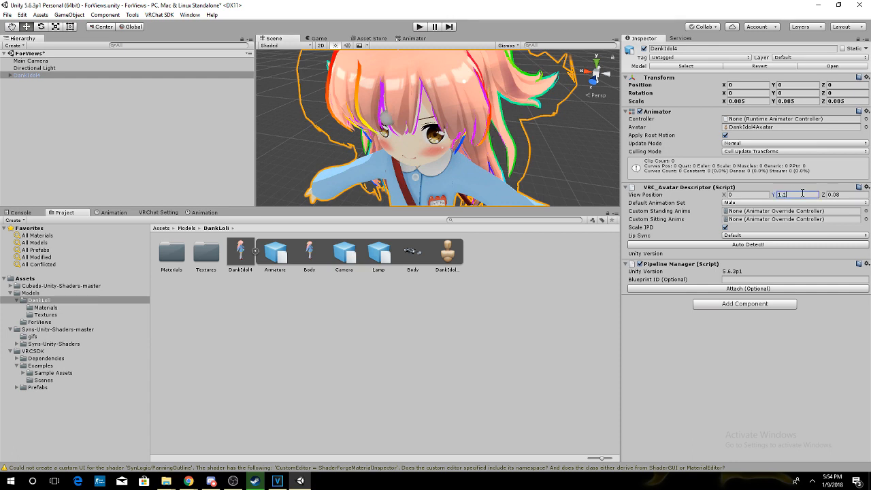
{"action": "key", "text": "BackSpace"}
{"action": "type", "text": "08"}
{"action": "left_click", "coordinate": [846, 195]}
{"action": "type", "text": "0.07"}
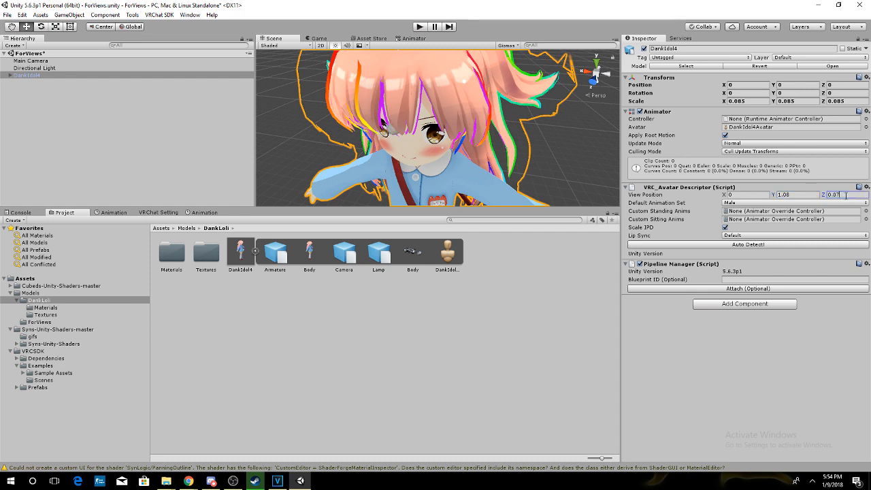
{"action": "type", "text": "5"}
Change the Default Animation Set of the VRC_Avatar Descriptor to Female.
{"action": "scroll", "coordinate": [520, 121], "scroll_direction": "down", "scroll_amount": 1}
{"action": "scroll", "coordinate": [517, 125], "scroll_direction": "up", "scroll_amount": 1}
{"action": "scroll", "coordinate": [514, 129], "scroll_direction": "down", "scroll_amount": 1}
{"action": "middle_click_drag", "start_coordinate": [515, 129], "coordinate": [502, 107]}
{"action": "left_click", "coordinate": [755, 202]}
{"action": "left_click", "coordinate": [731, 219]}
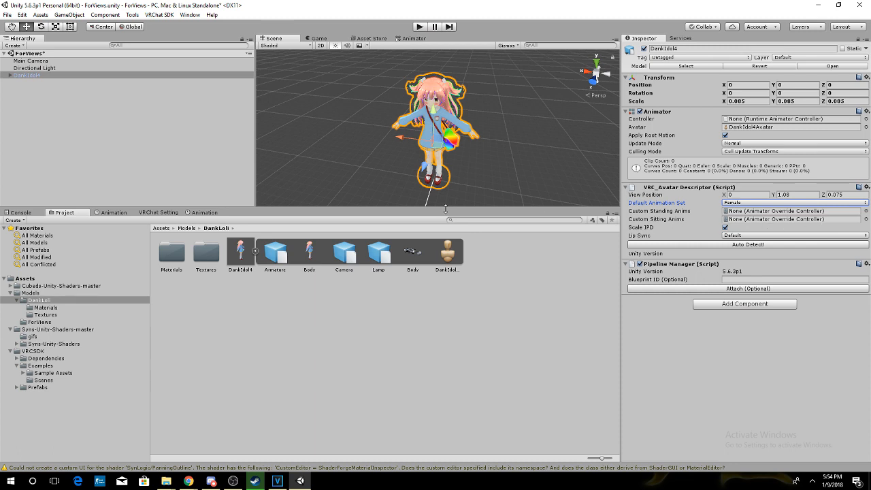
{"action": "scroll", "coordinate": [372, 136], "scroll_direction": "up", "scroll_amount": 5}
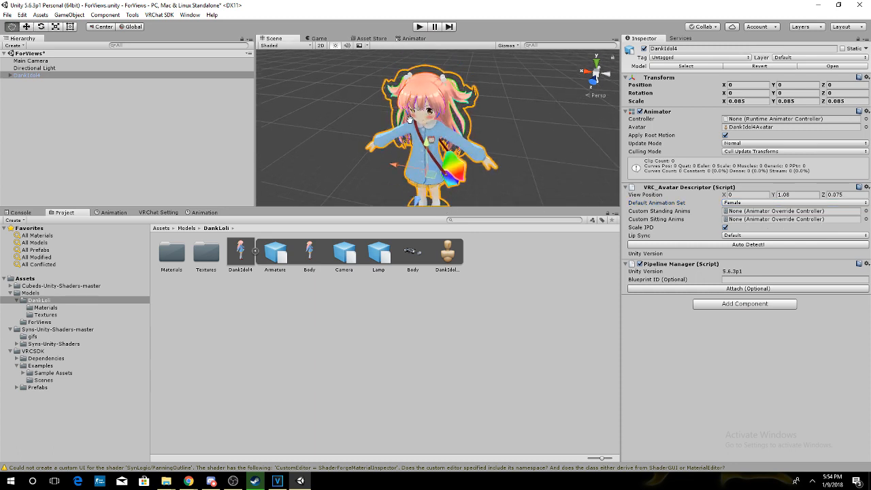
Check the account login in the VRChat SDK settings and bring up the SDK's build control panel.
{"action": "left_click", "coordinate": [161, 15]}
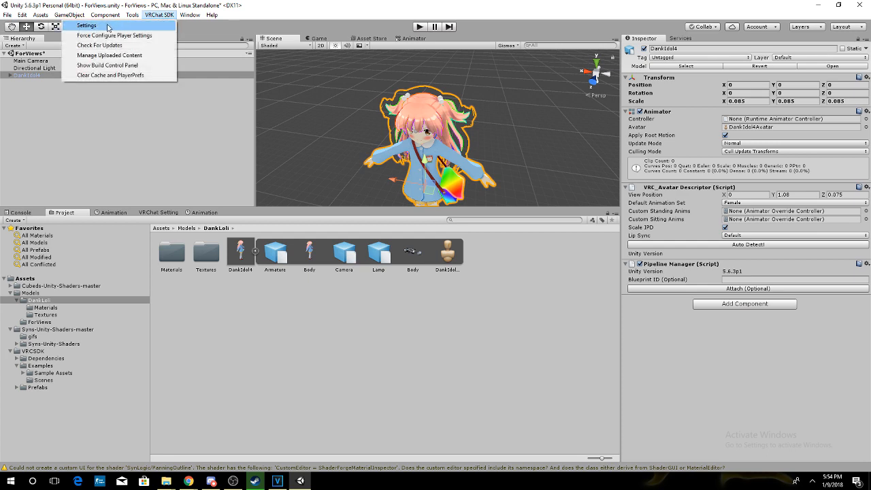
{"action": "left_click", "coordinate": [87, 25]}
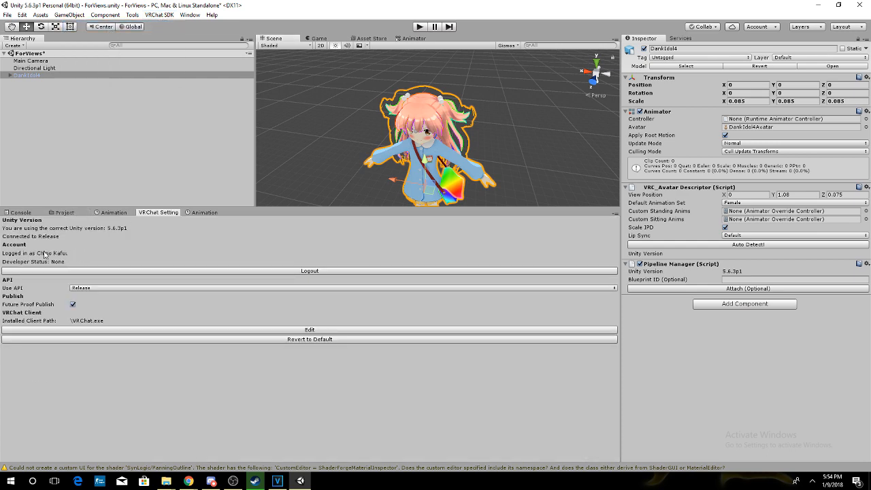
{"action": "left_click", "coordinate": [159, 15]}
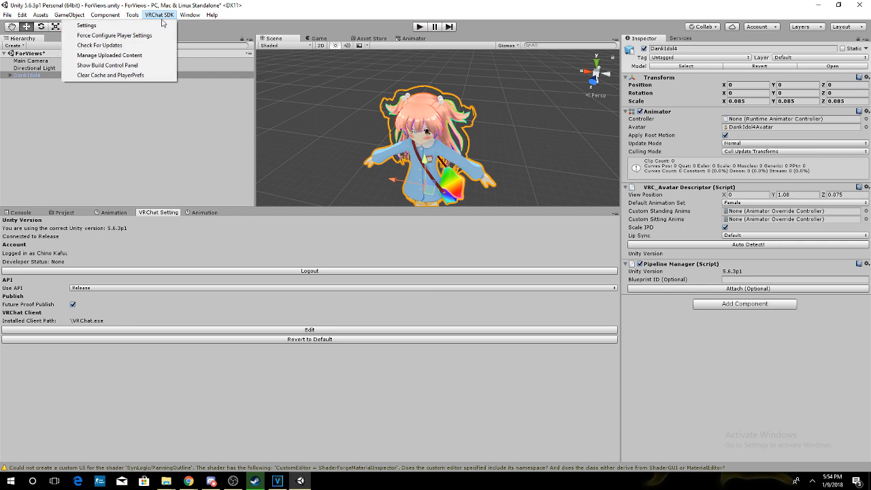
{"action": "left_click", "coordinate": [128, 66]}
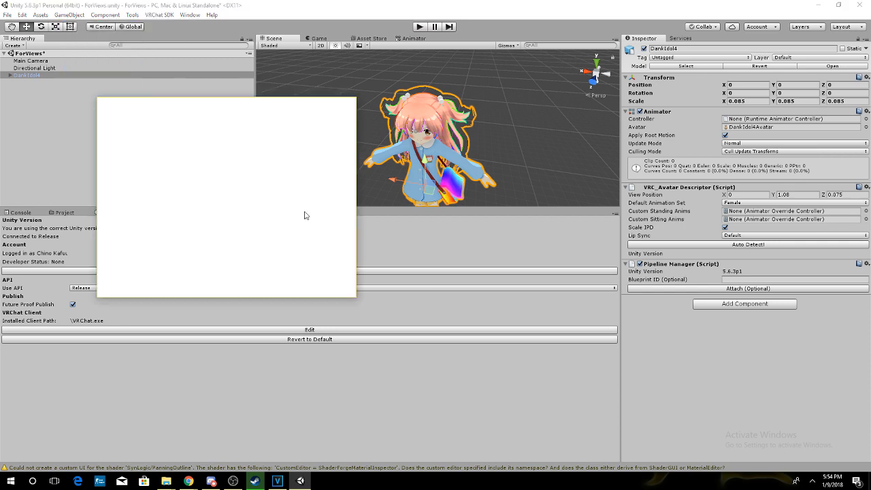